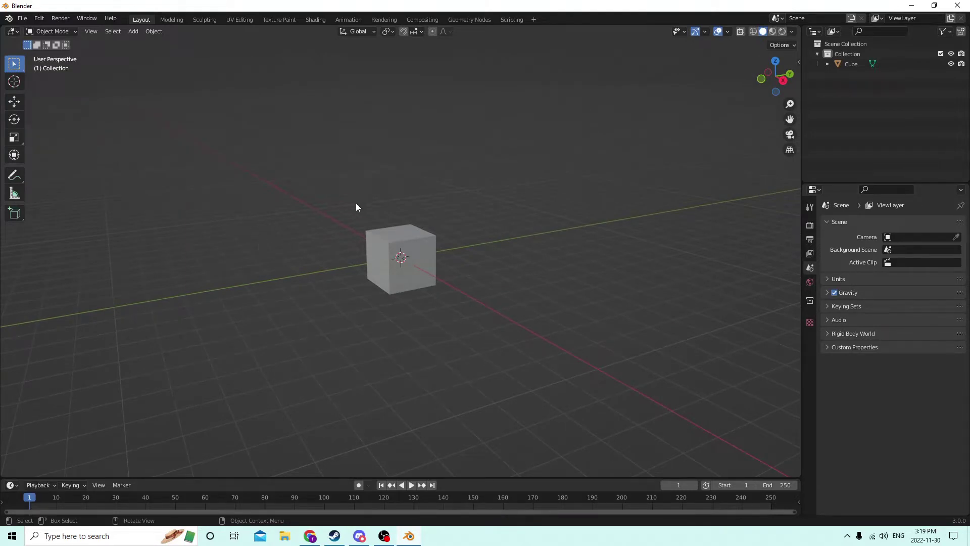
Select the cube and set the transform orientation to Local.
click(396, 253)
middle_drag(371, 214, 333, 227)
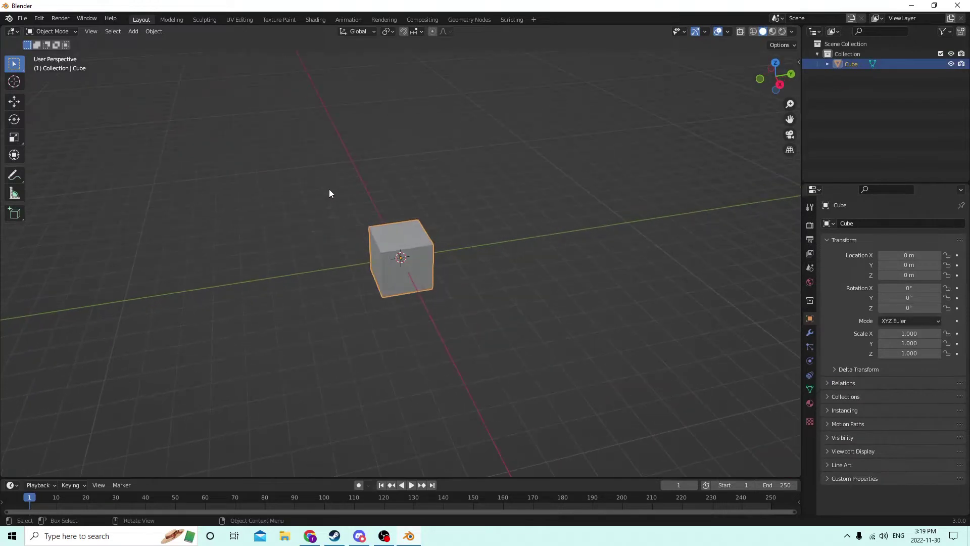
middle_drag(329, 194, 357, 109)
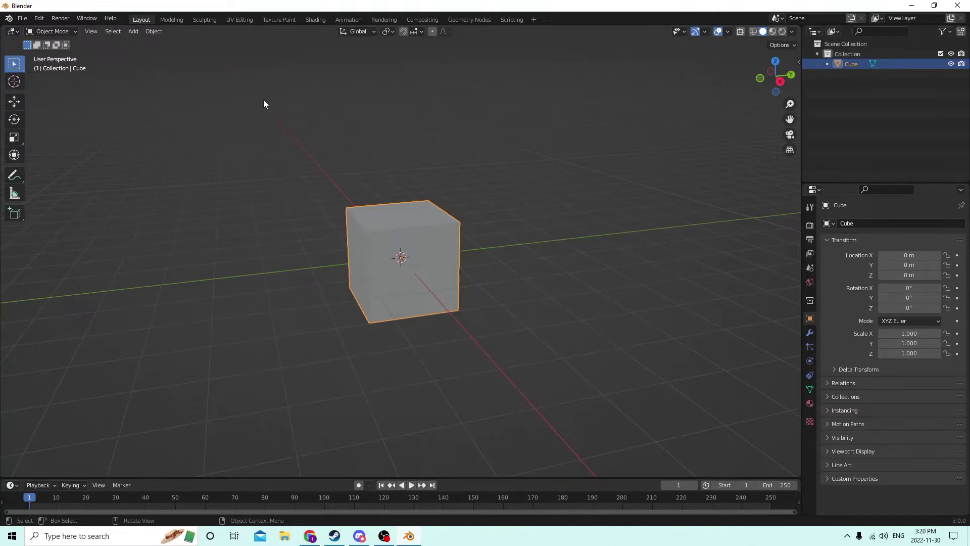
scroll(386, 152, down, 3)
scroll(384, 151, up, 4)
scroll(380, 151, down, 4)
scroll(381, 151, up, 5)
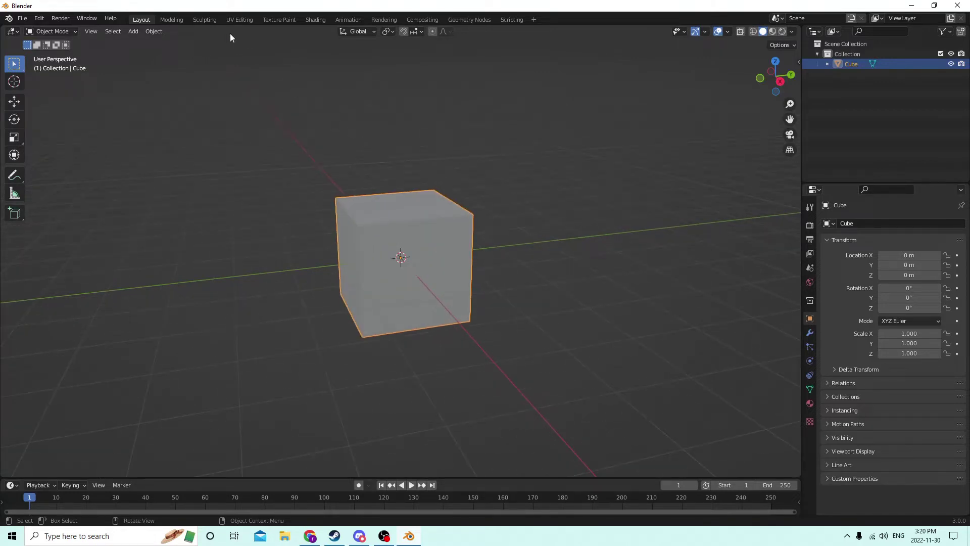
click(374, 33)
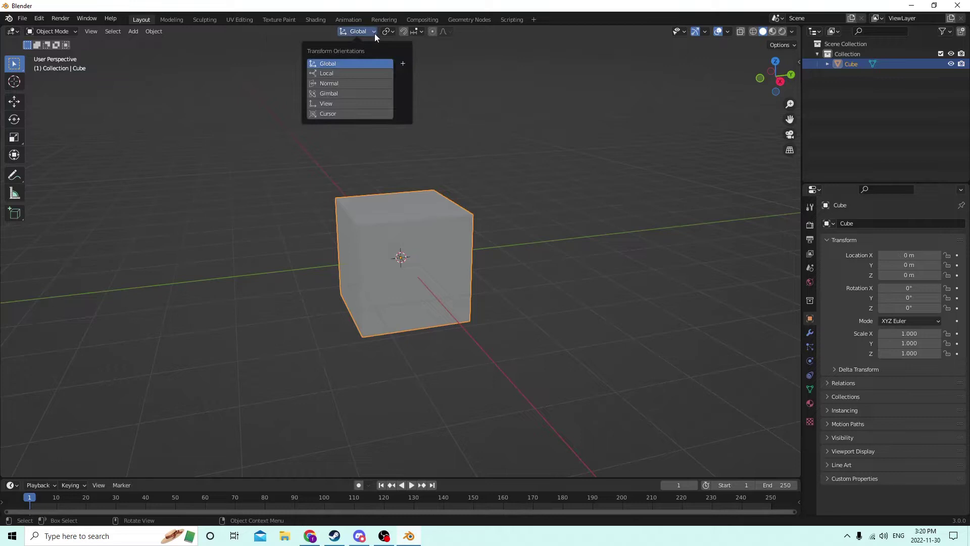
click(349, 73)
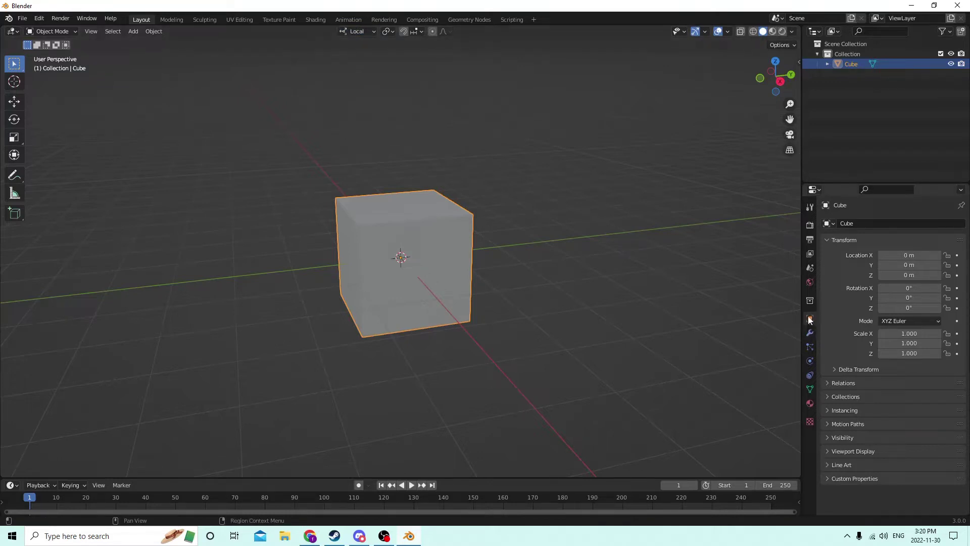
Set the scene's unit scale to 0.01.
click(808, 271)
click(848, 279)
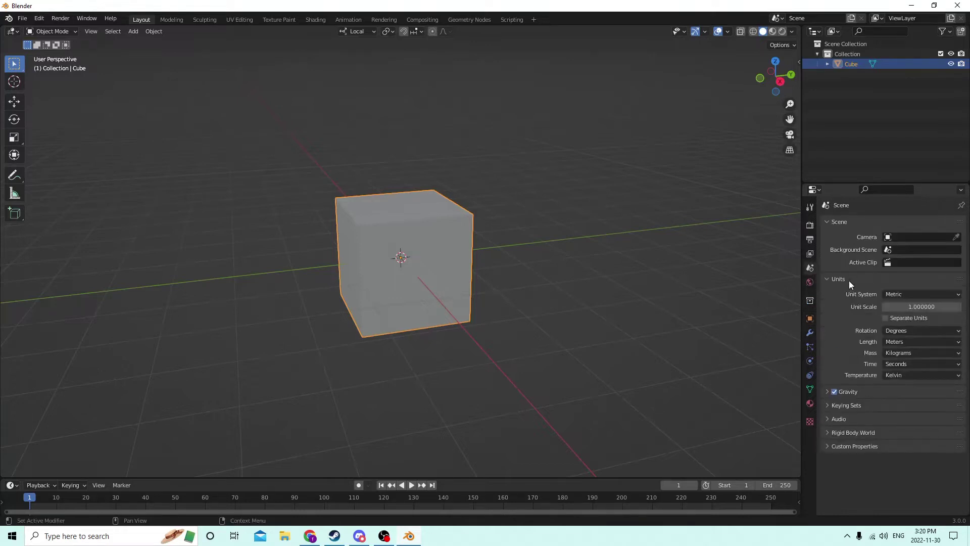
click(900, 304)
key(Return)
click(934, 306)
text(.01)
key(Return)
Set the viewport overlay's grid scale to 0.01.
click(728, 32)
click(702, 91)
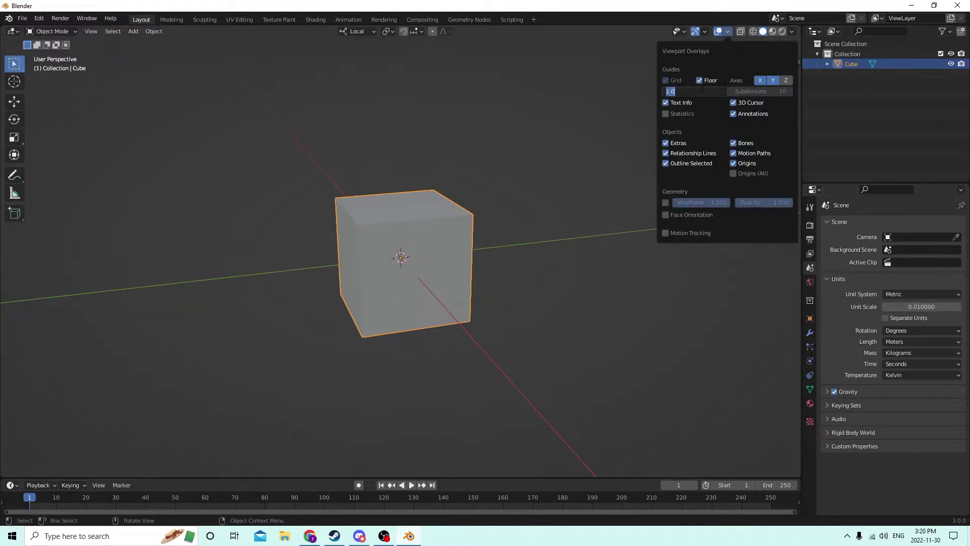
text(.01)
key(Return)
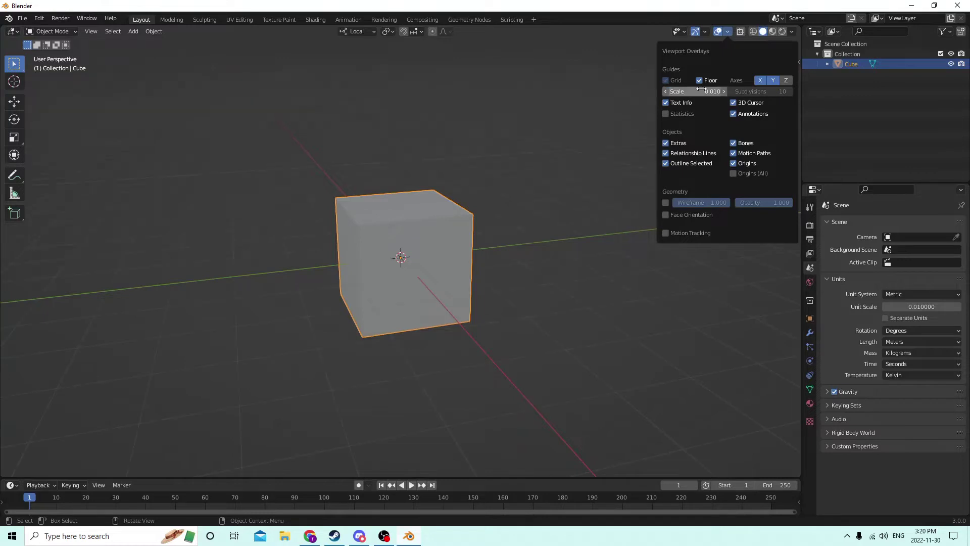
Stretch the cube along its Y axis with the Scale tool to widen it into a block.
scroll(404, 90, down, 4)
middle_drag(390, 106, 316, 154)
scroll(314, 135, down, 2)
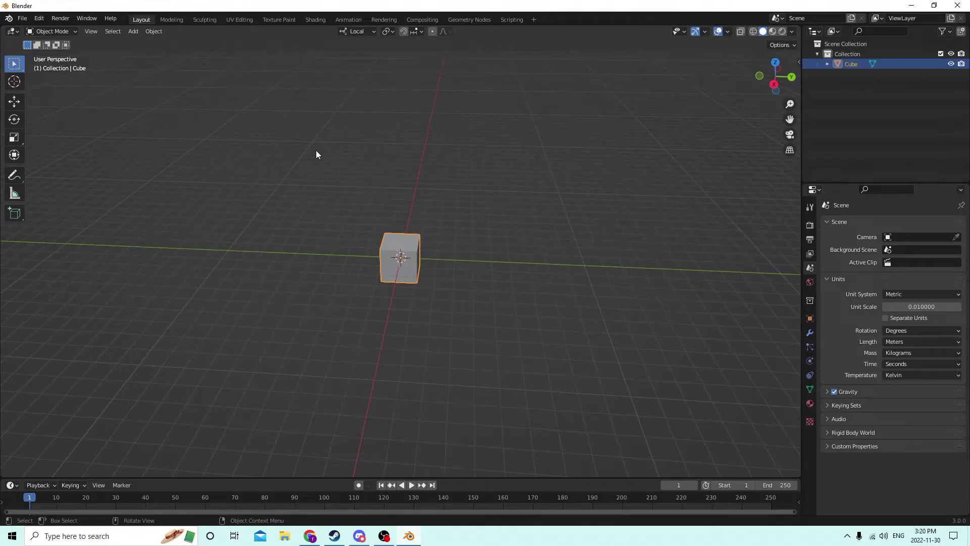
middle_drag(401, 217, 382, 237)
scroll(451, 220, up, 3)
scroll(383, 238, down, 1)
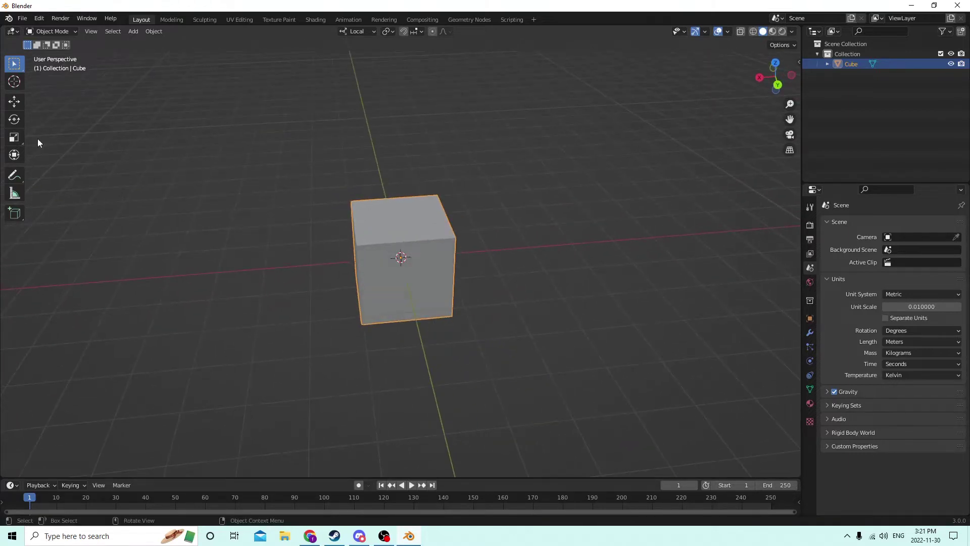
click(14, 137)
middle_drag(289, 158, 395, 168)
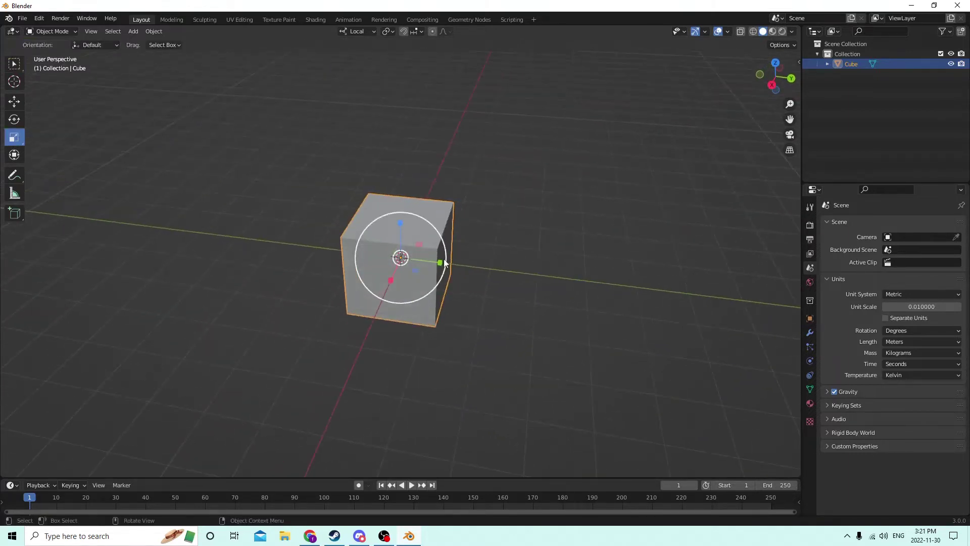
drag(445, 263, 554, 247)
Scale the block along its local X axis to form a long, flat box.
middle_drag(554, 247, 485, 210)
key(s)
key(x)
key(x)
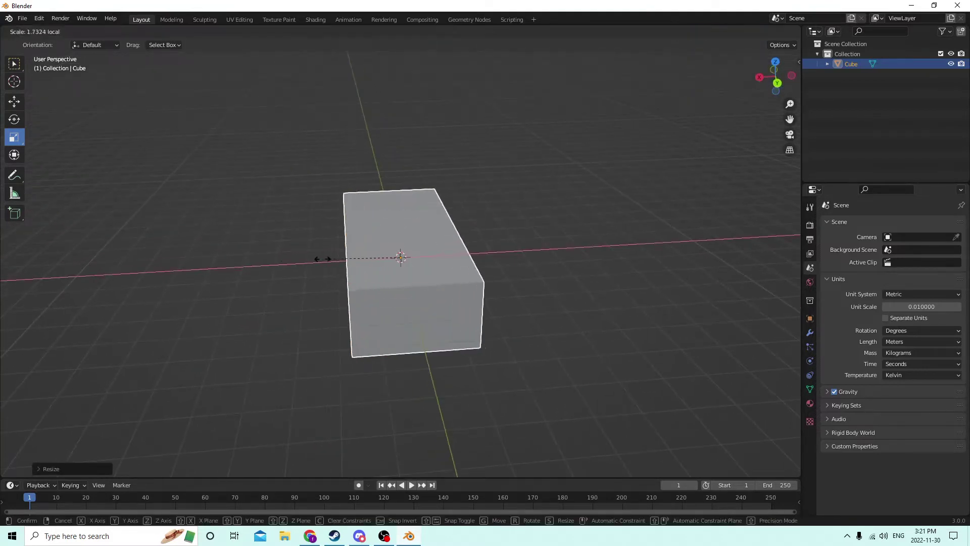
click(188, 263)
Duplicate the box in place and scale the copy uniformly to about 0.96.
middle_drag(188, 262, 400, 254)
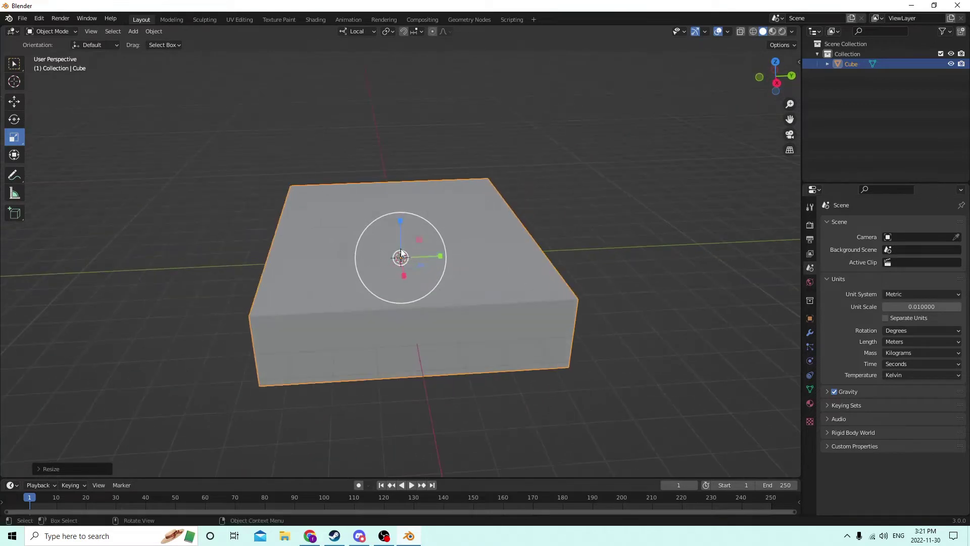
scroll(411, 256, down, 1)
middle_drag(474, 256, 451, 259)
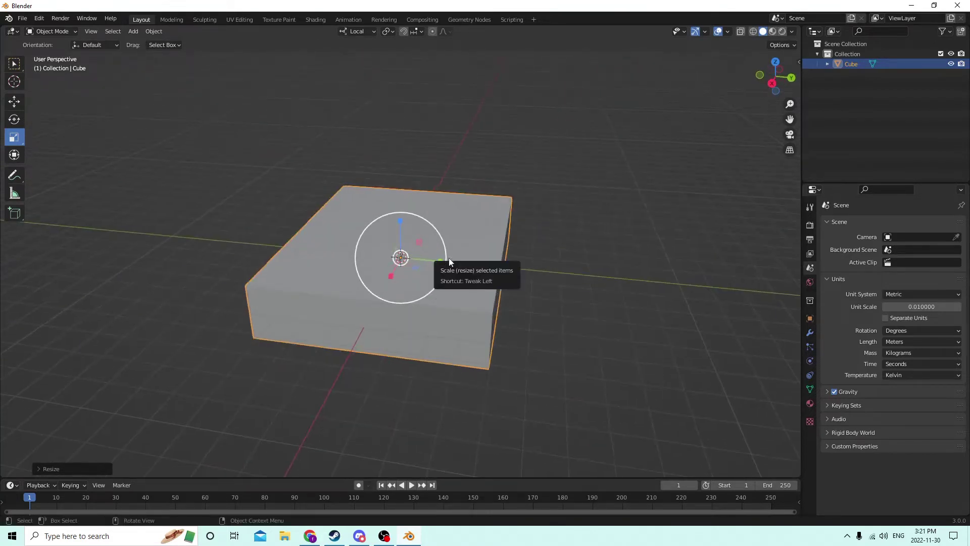
key(shift+d)
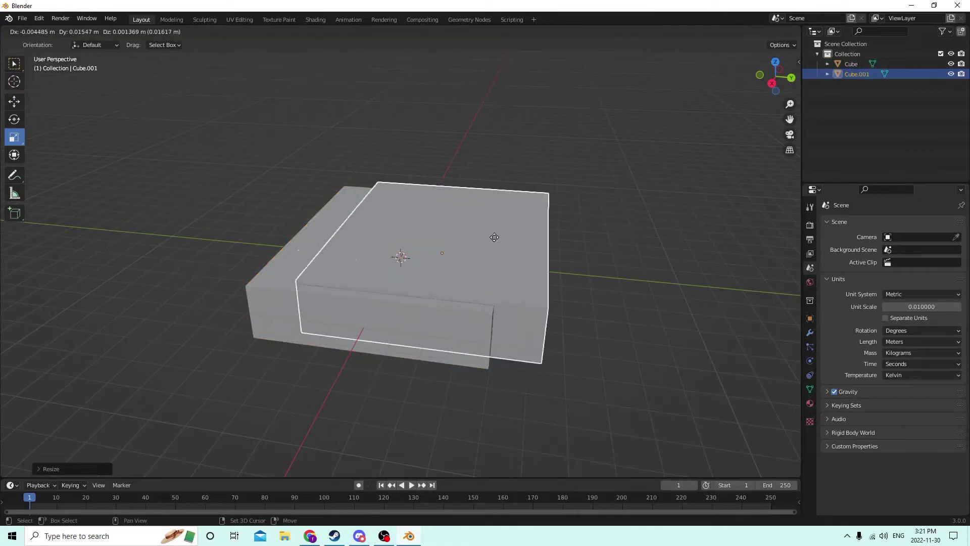
key(Escape)
middle_drag(496, 233, 565, 234)
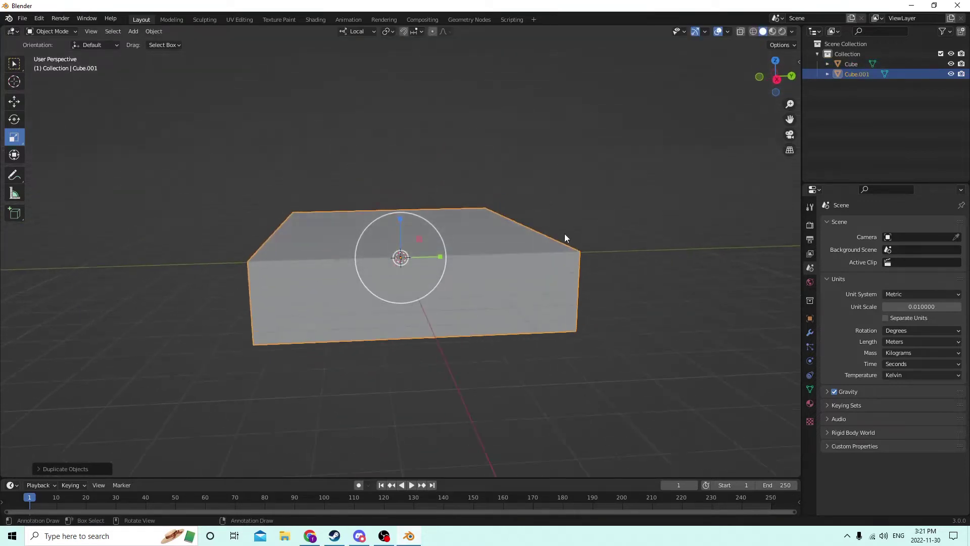
key(s)
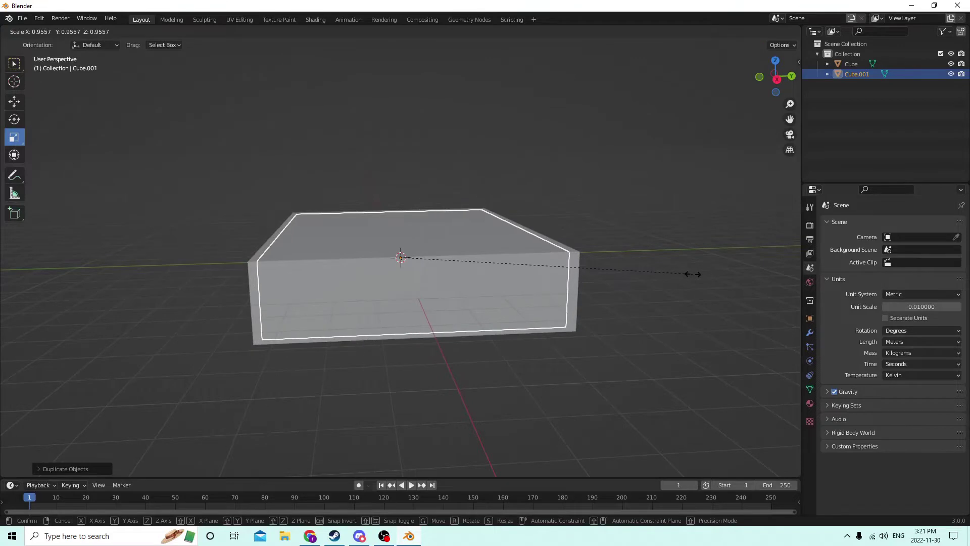
click(665, 266)
Move the smaller copy along X until it pokes slightly through one end face of the larger box.
middle_drag(665, 262, 518, 290)
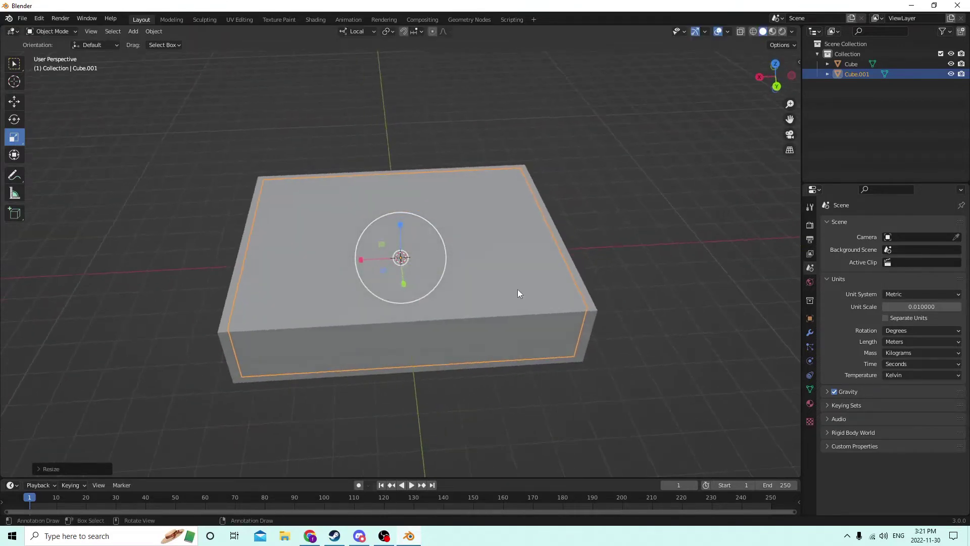
click(22, 103)
drag(363, 259, 349, 259)
Duplicate the smaller inner box in place.
middle_drag(348, 260, 444, 264)
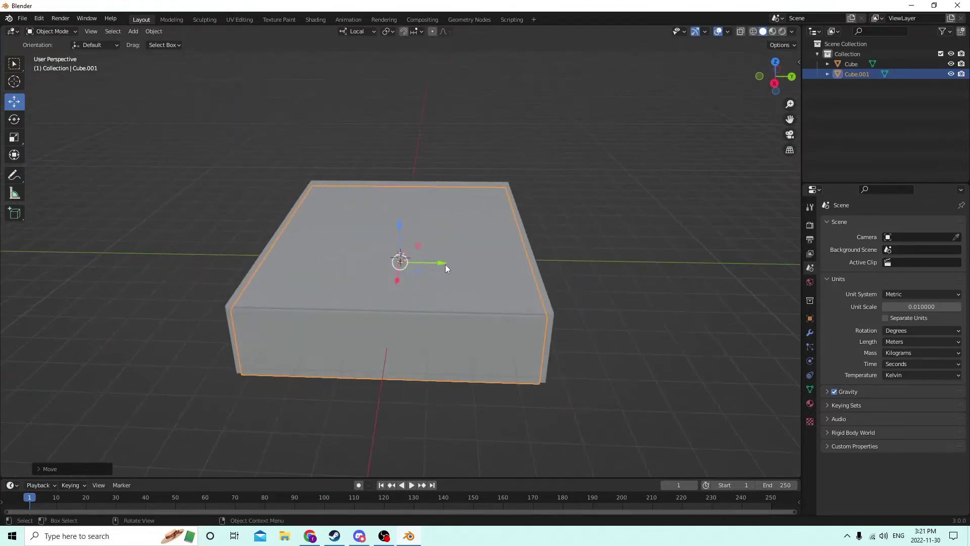
key(shift+d)
key(Escape)
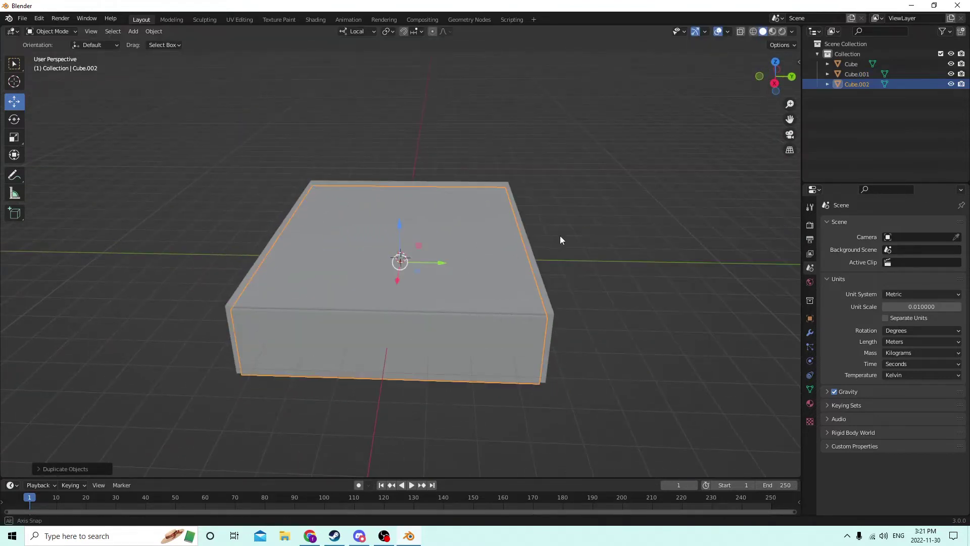
middle_drag(559, 235, 605, 237)
click(522, 335)
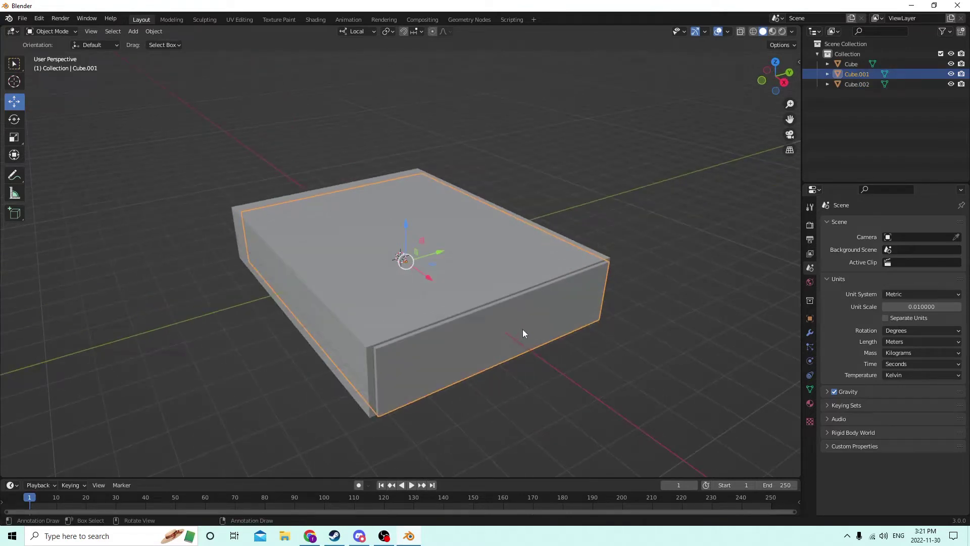
shift+click(284, 250)
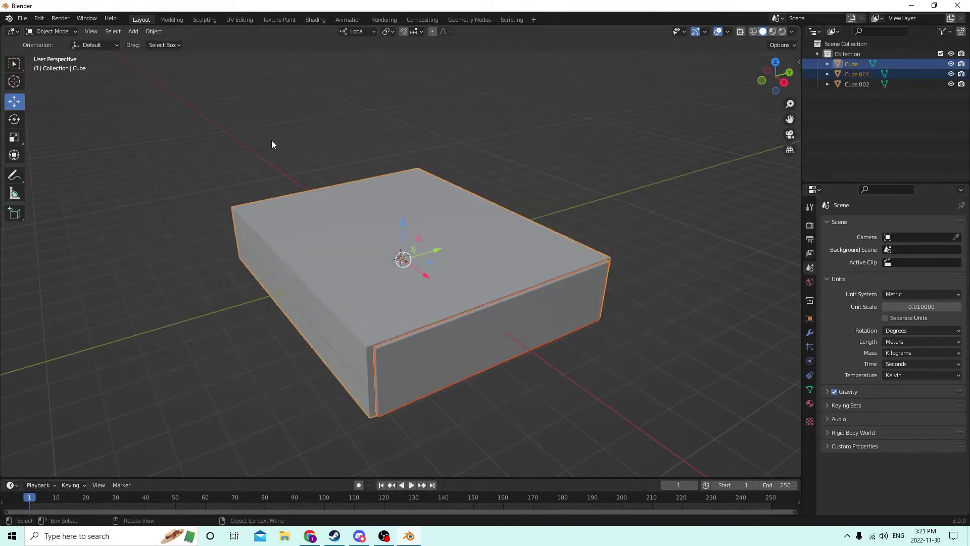
click(154, 32)
click(642, 292)
Cut one inner box out of the large box with a Bool Tool difference to make a hollow shell.
click(499, 331)
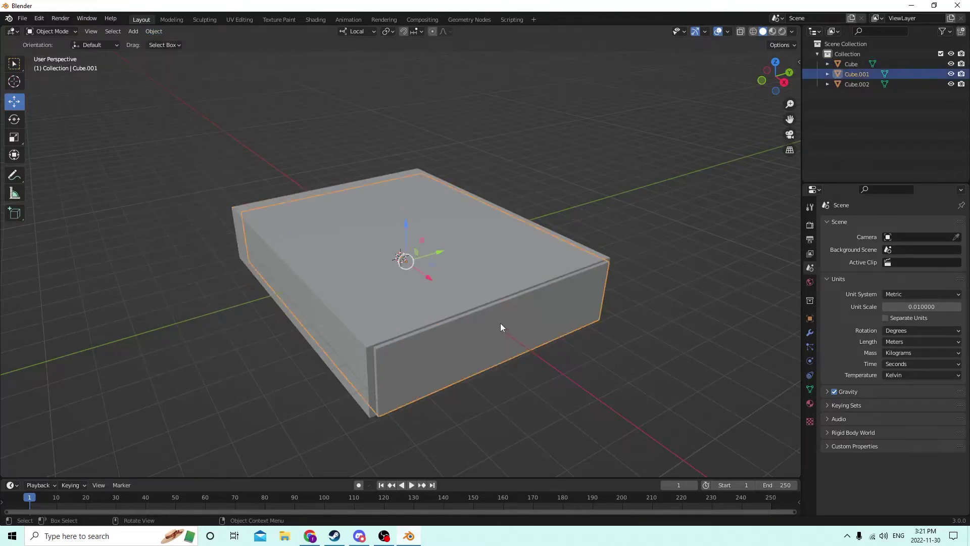
shift+click(302, 266)
click(158, 31)
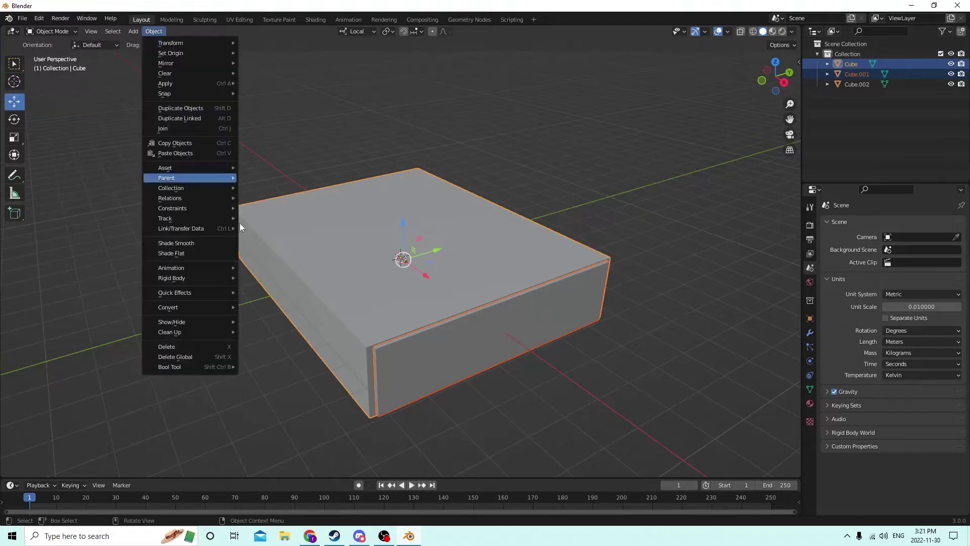
mouse_move(171, 369)
click(270, 377)
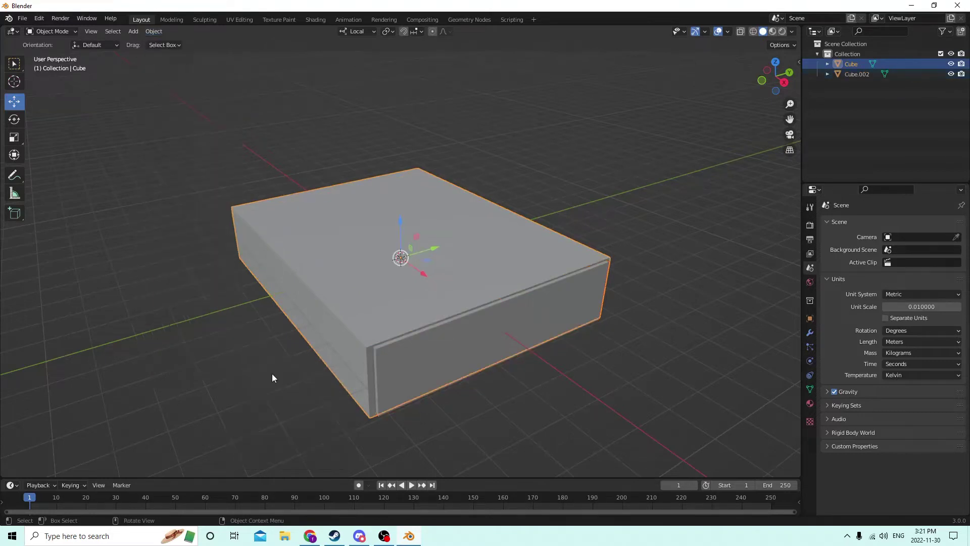
Slide the remaining inner box out of the hollow shell along X and back in.
click(456, 353)
middle_drag(456, 353, 481, 338)
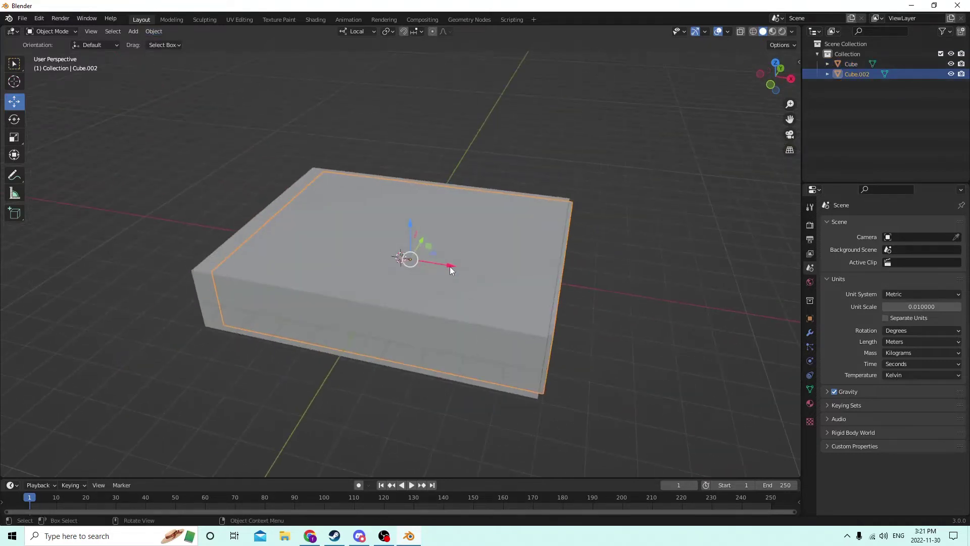
drag(450, 266, 612, 277)
middle_drag(612, 277, 441, 273)
drag(220, 299, 345, 255)
Duplicate the inner box in place and raise the copy along Z above the shell.
middle_drag(284, 290, 304, 291)
key(shift+d)
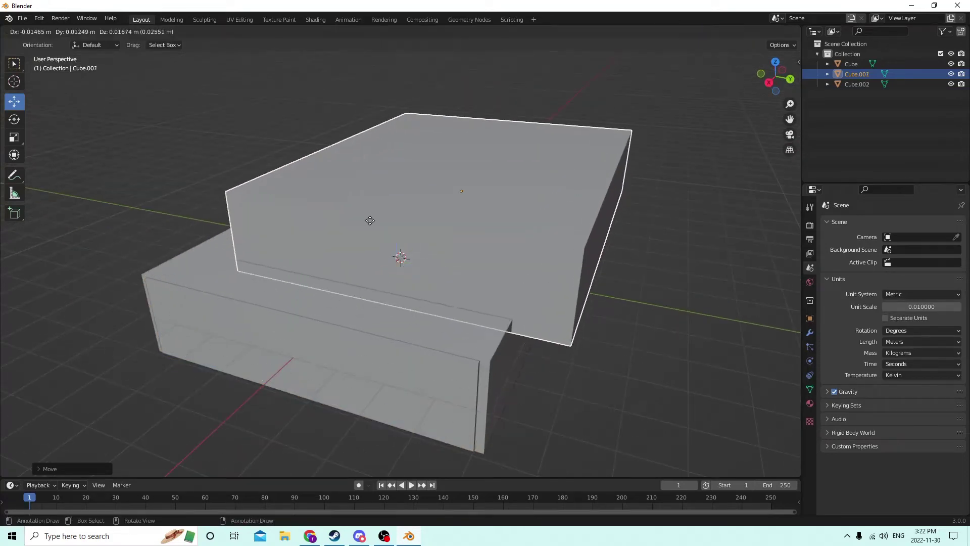
key(Escape)
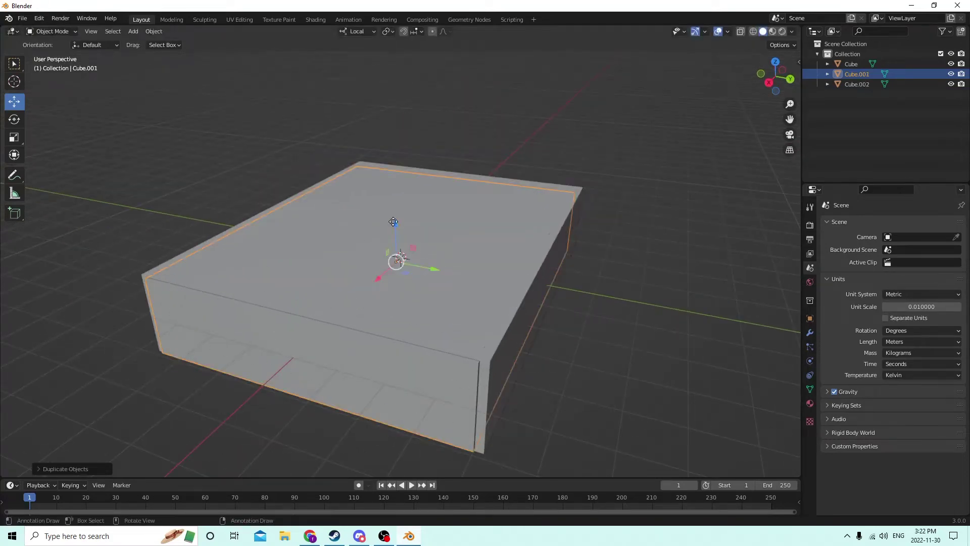
drag(393, 221, 357, 121)
Move the inner box inside the shell along local X out through the shell's open end.
click(309, 350)
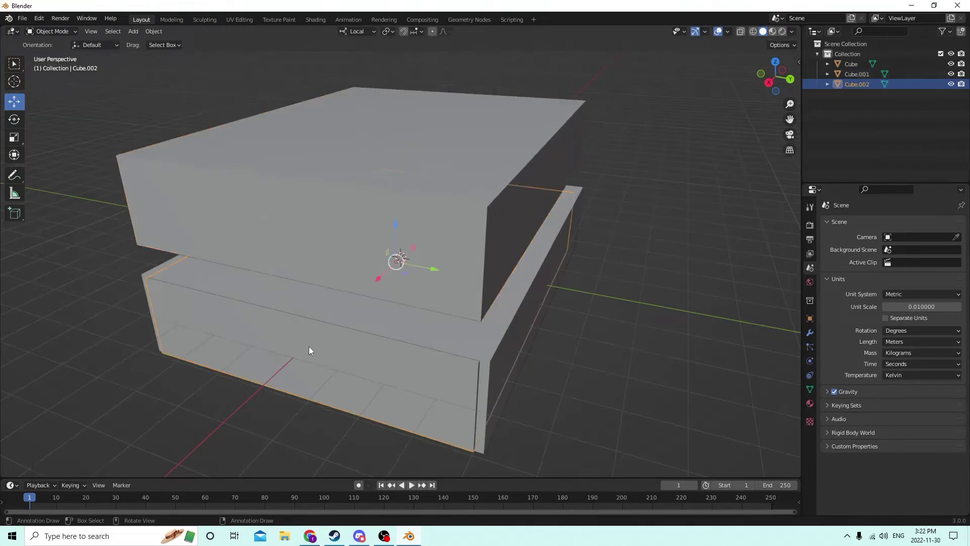
scroll(308, 349, down, 4)
middle_drag(305, 333, 268, 345)
middle_drag(316, 301, 277, 299)
key(g)
key(x)
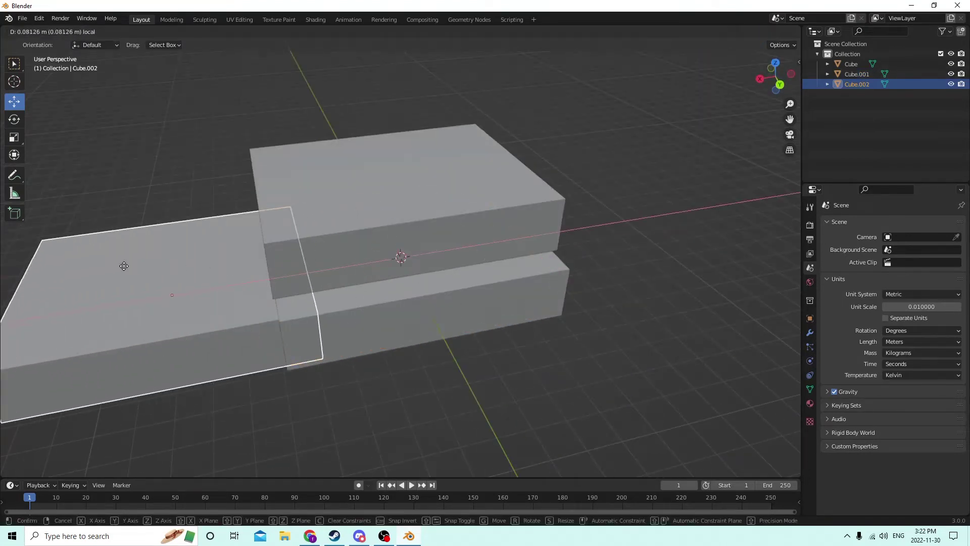
click(88, 273)
Duplicate the pulled-out box slightly raised along Z and scale the copy uniformly to about 0.97.
scroll(223, 261, down, 2)
middle_drag(224, 260, 285, 248)
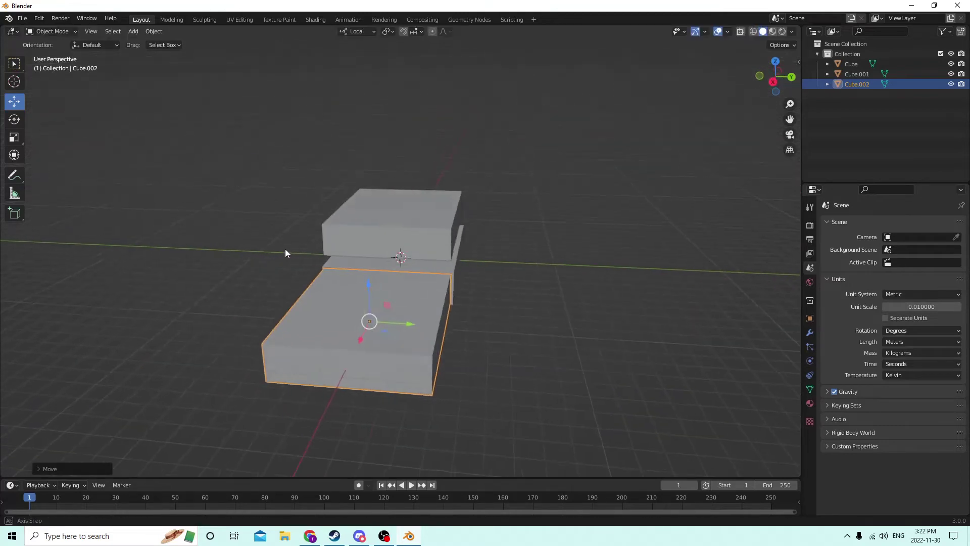
scroll(284, 249, up, 2)
middle_drag(231, 266, 223, 254)
key(shift+d)
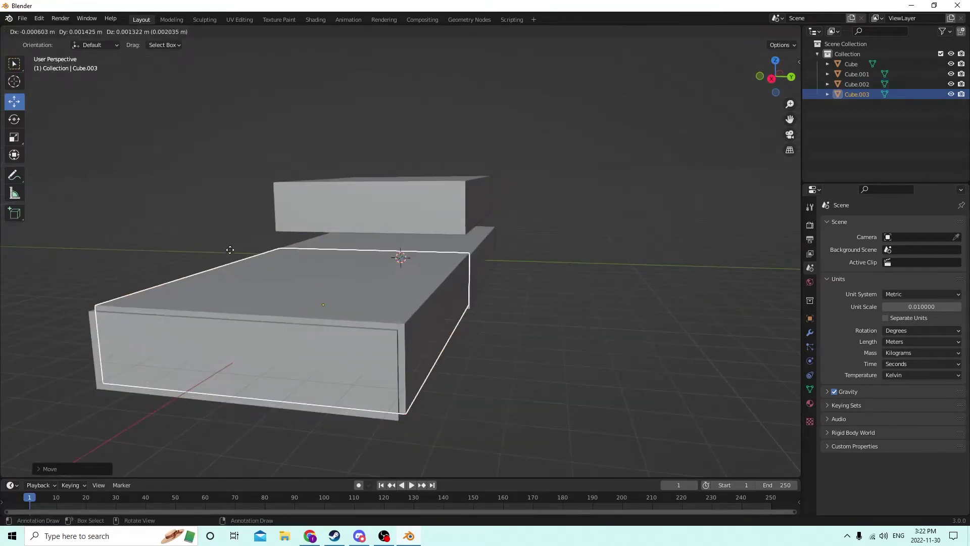
right_click(232, 245)
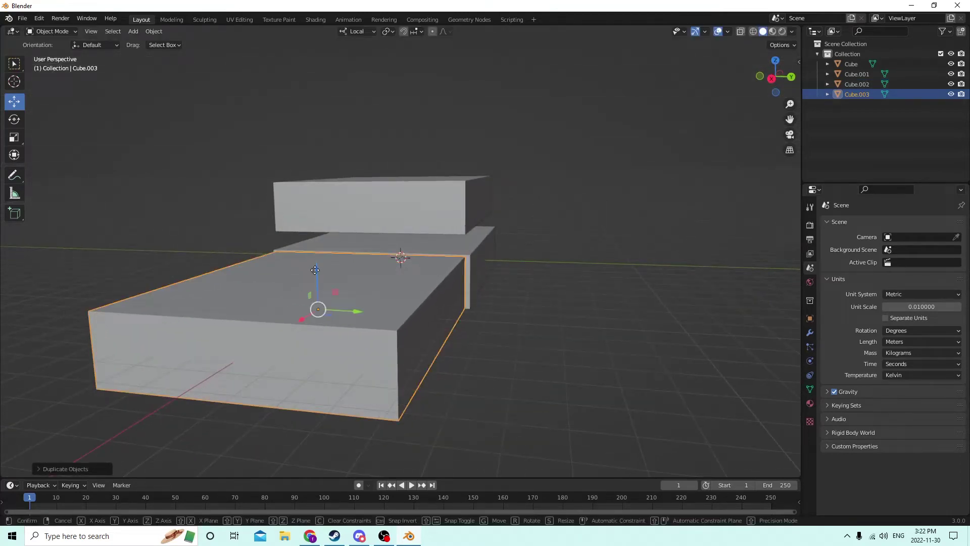
drag(316, 271, 314, 268)
key(s)
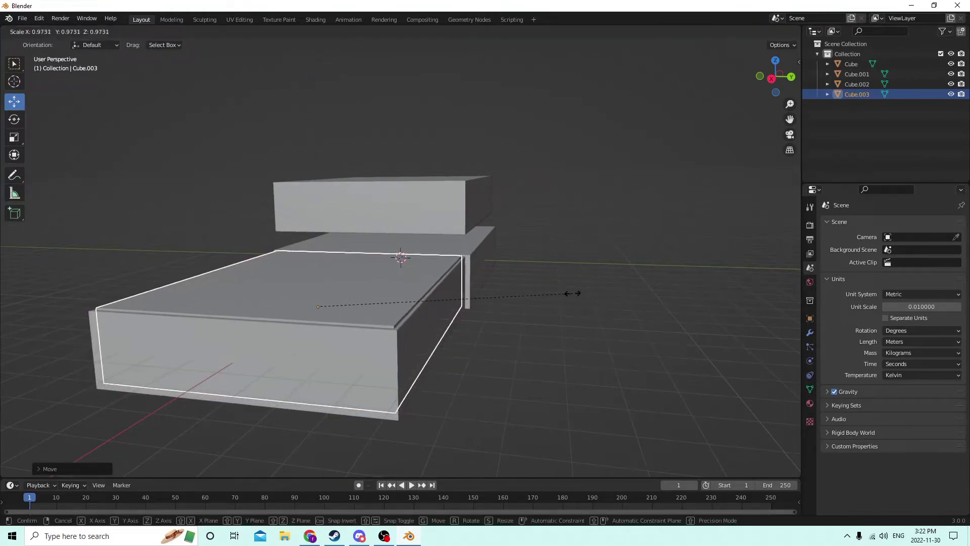
click(568, 297)
middle_drag(568, 297, 504, 319)
shift+click(351, 410)
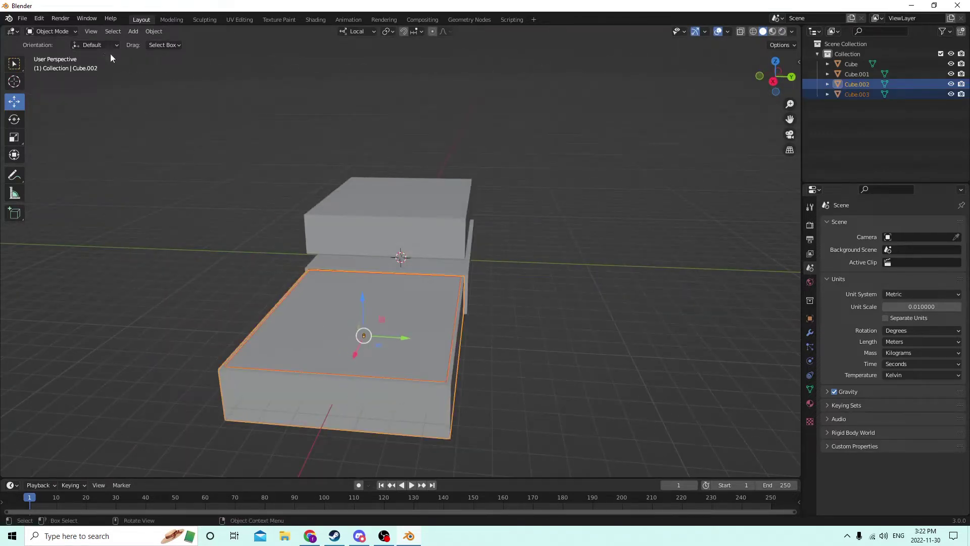
click(152, 32)
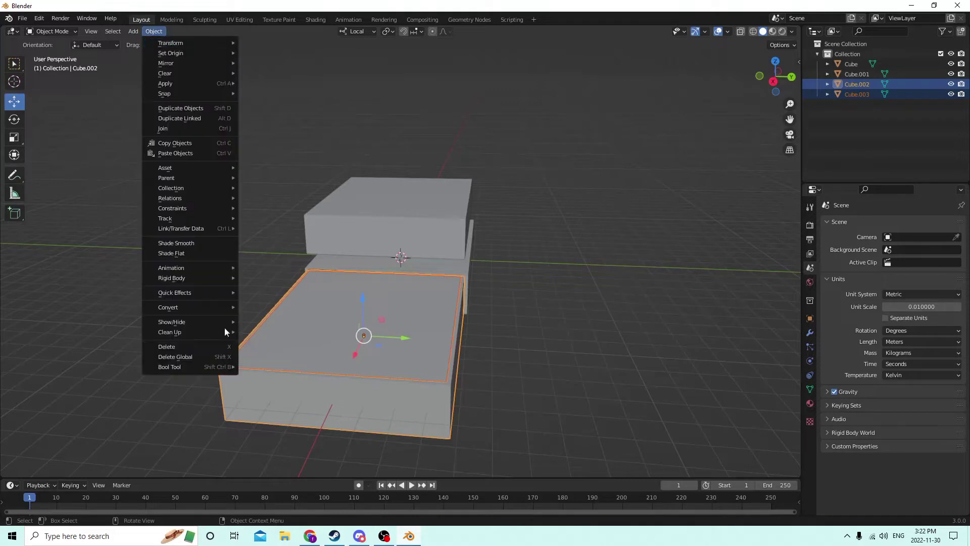
click(569, 376)
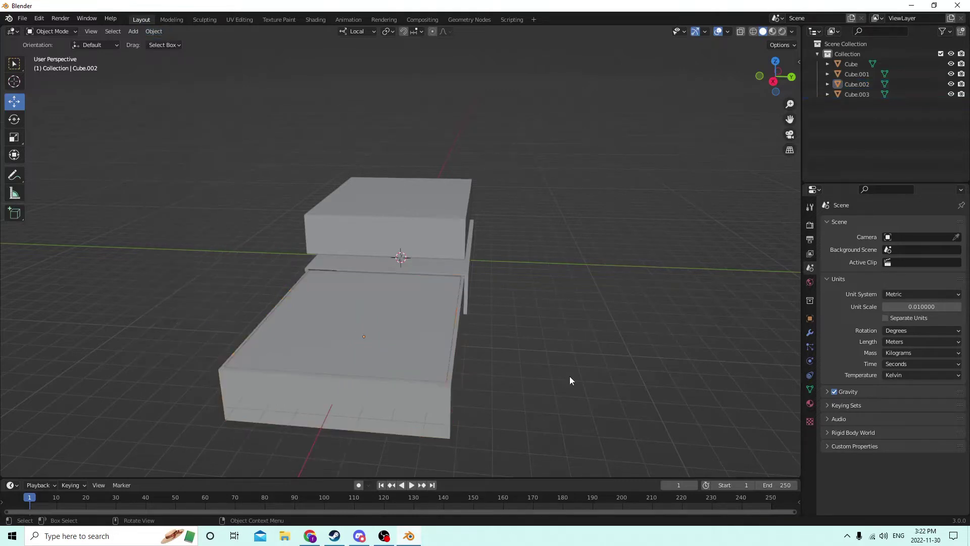
Hollow out the pulled-out box by subtracting its smaller copy with an Auto Boolean Difference.
click(416, 417)
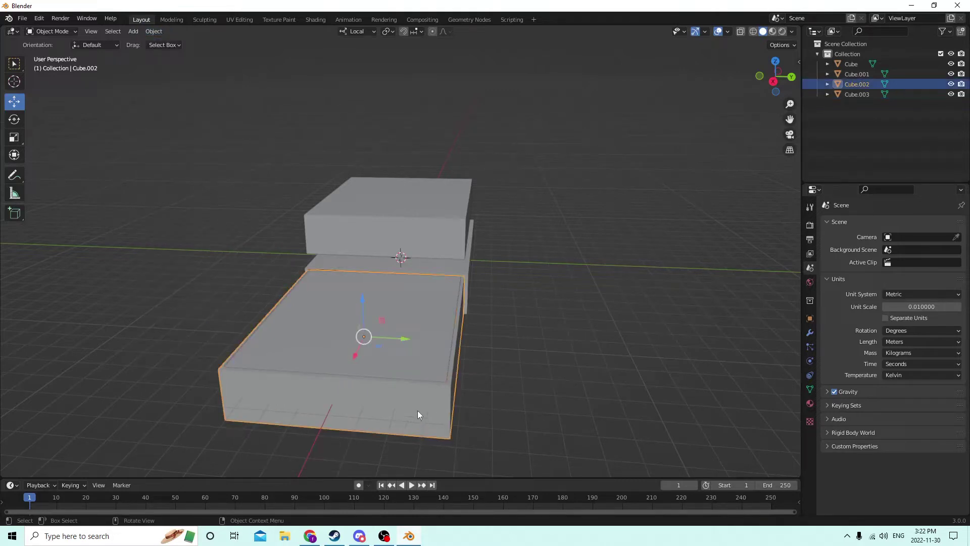
click(398, 356)
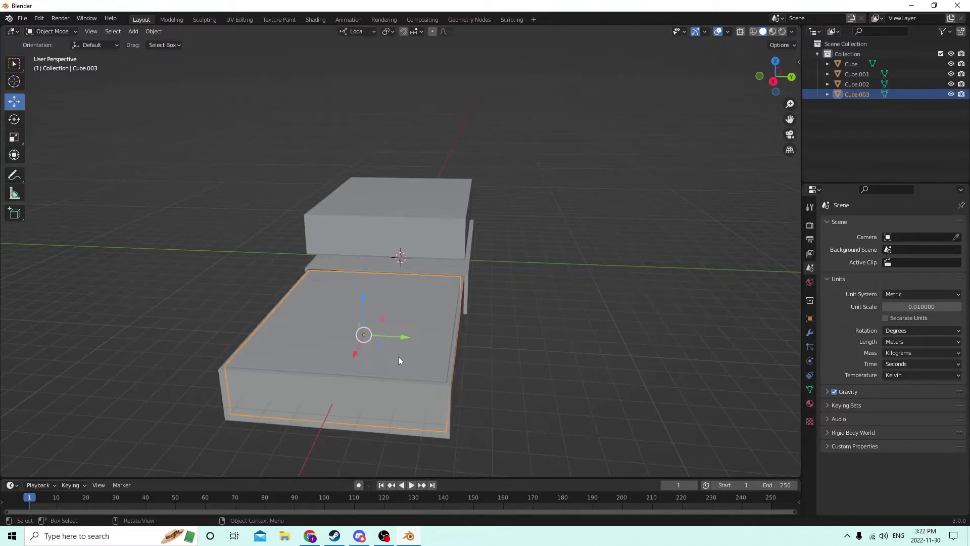
middle_drag(398, 356, 354, 358)
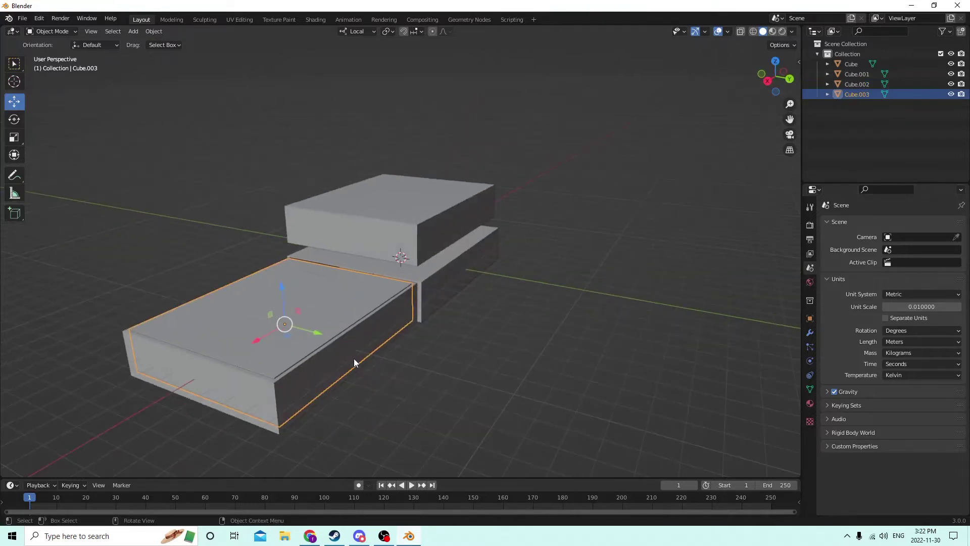
shift+click(211, 383)
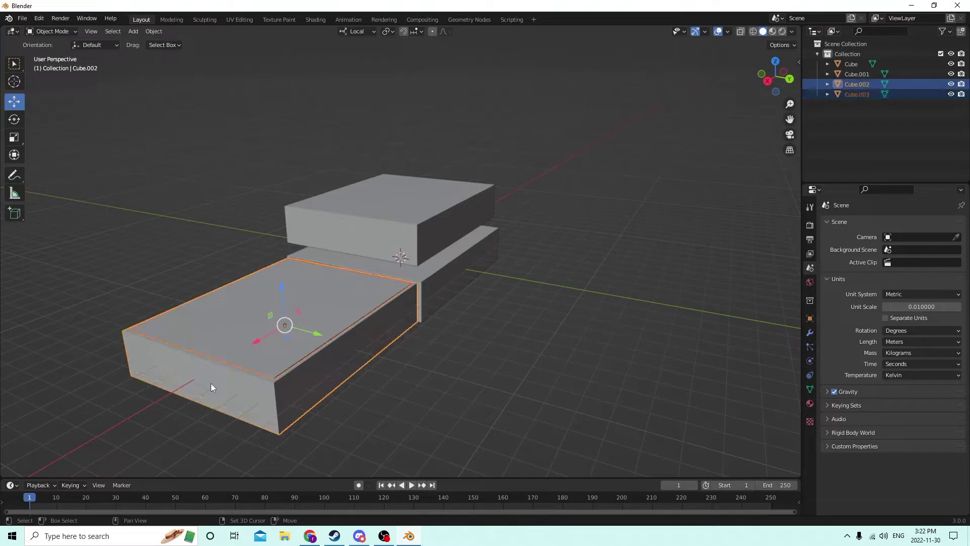
click(152, 32)
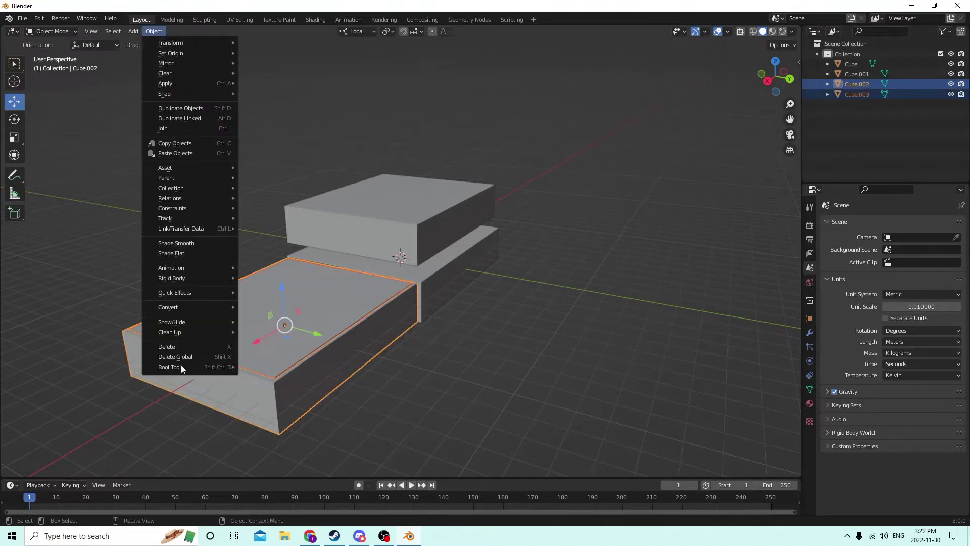
mouse_move(181, 364)
click(257, 380)
Move the hollowed drawer along local X back inside the outer shell.
middle_drag(258, 345, 190, 351)
key(g)
key(x)
key(x)
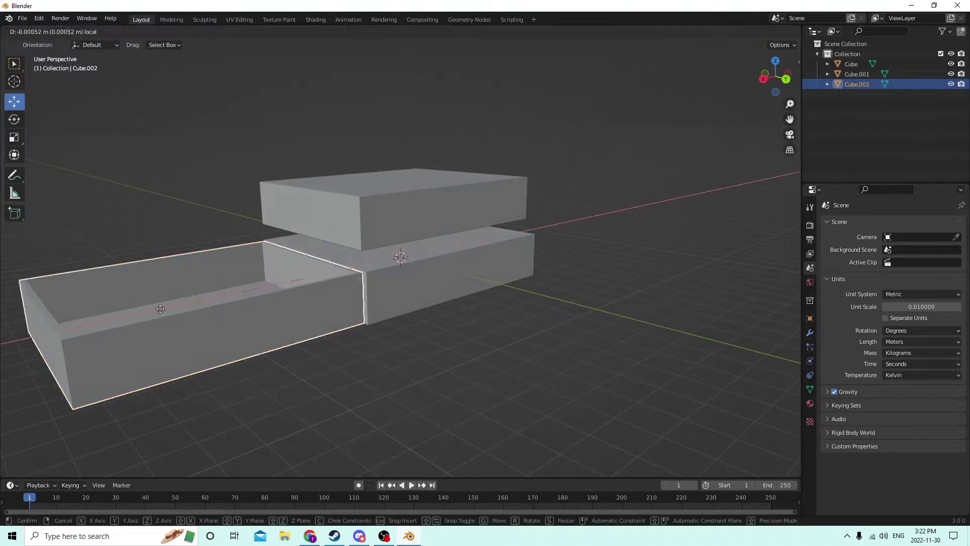
click(361, 277)
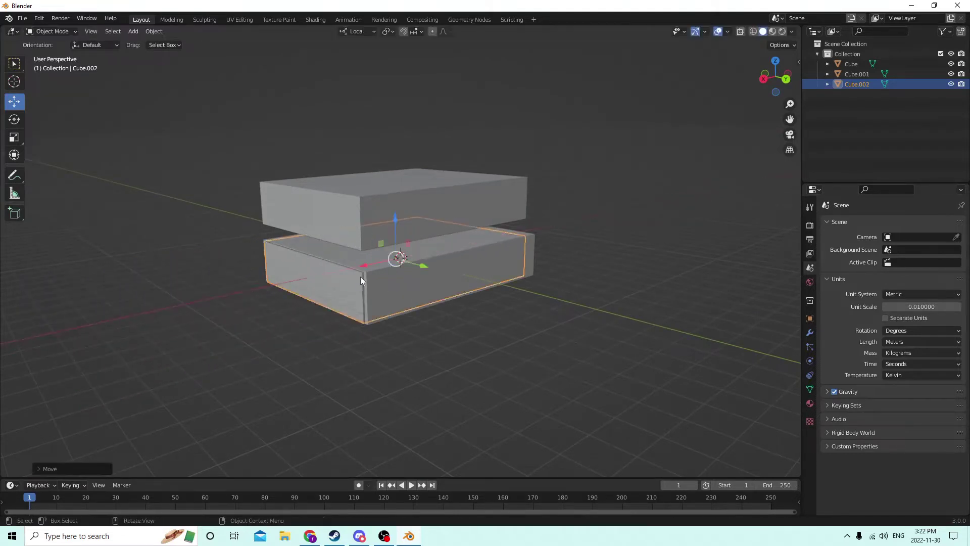
Scale the solid box above the shell along local X to roughly a third of its length.
middle_drag(360, 277, 441, 437)
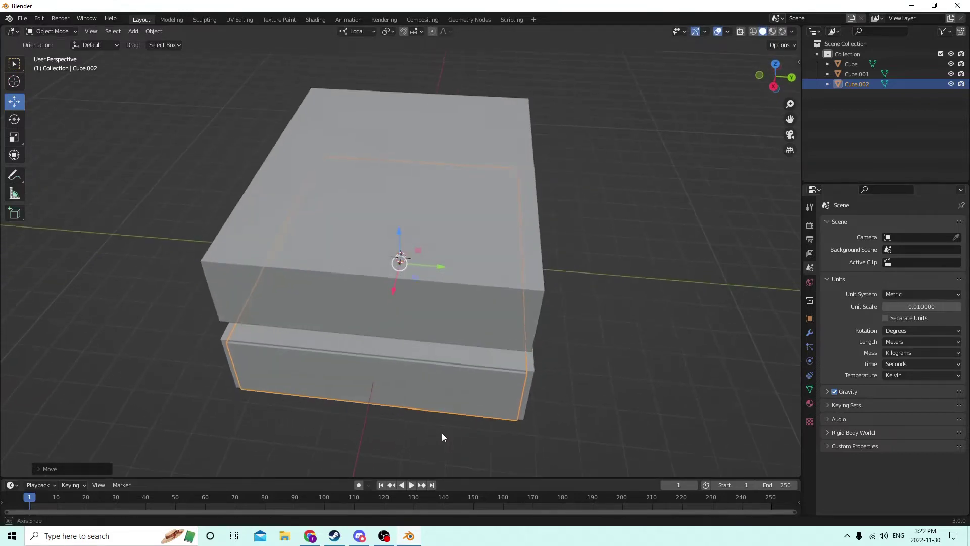
click(481, 300)
middle_drag(480, 300, 348, 273)
scroll(402, 292, up, 3)
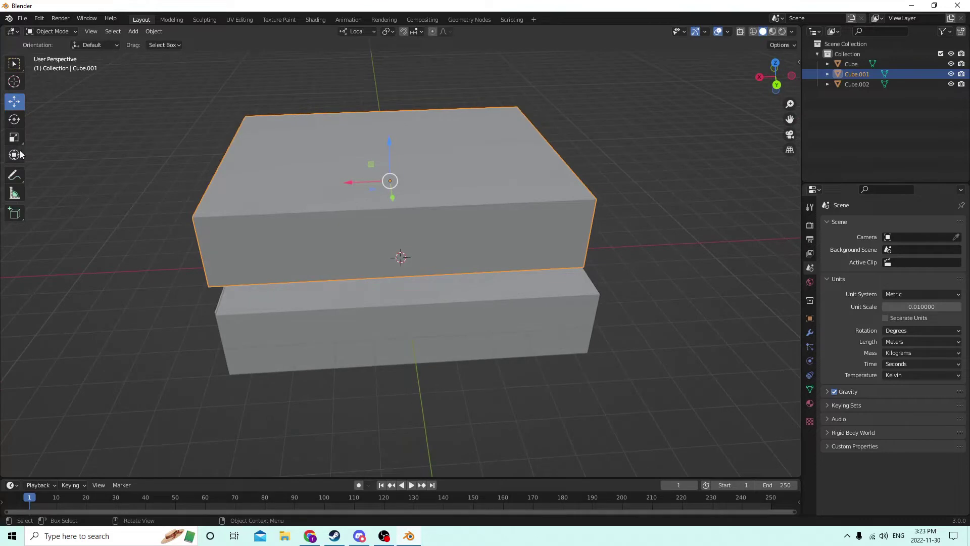
click(14, 137)
middle_drag(244, 192, 321, 218)
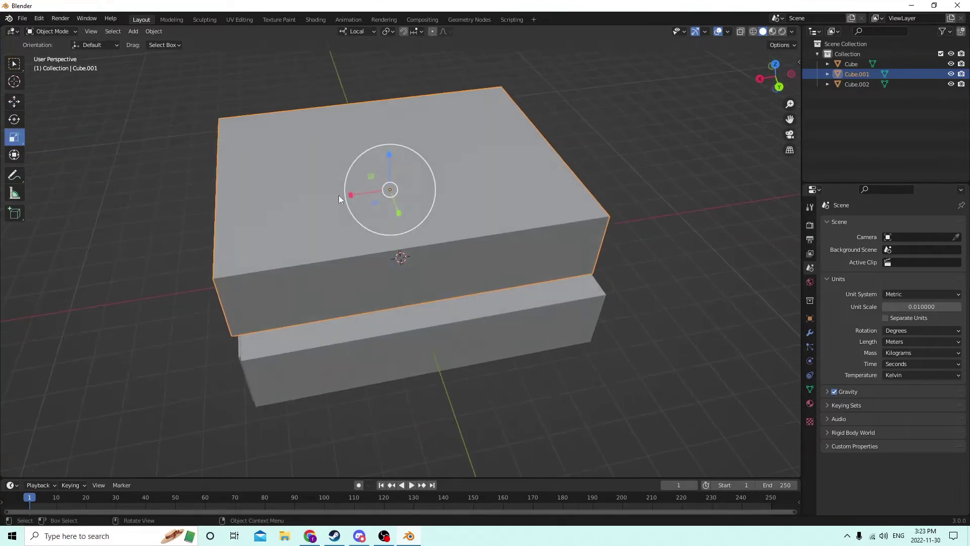
drag(350, 195, 376, 190)
middle_drag(376, 190, 357, 174)
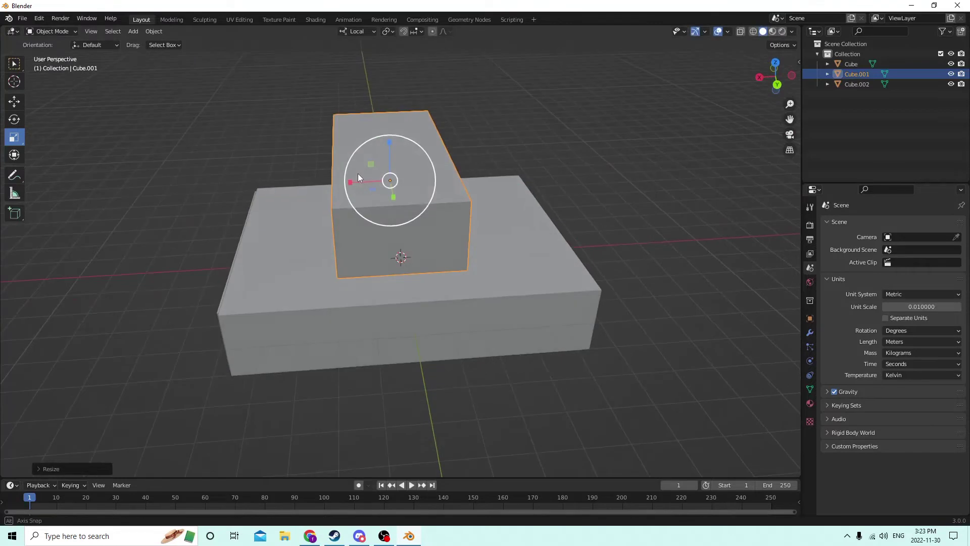
Move the shortened box about 0.024 m along local X and place a duplicate of it near the shell's opposite end.
click(14, 102)
drag(341, 182, 340, 182)
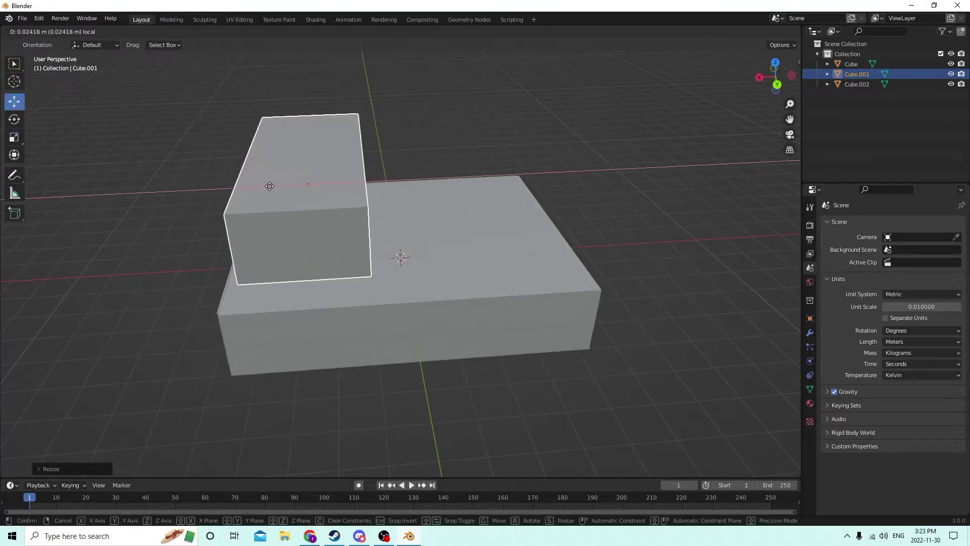
click(269, 186)
key(shift+d)
key(Escape)
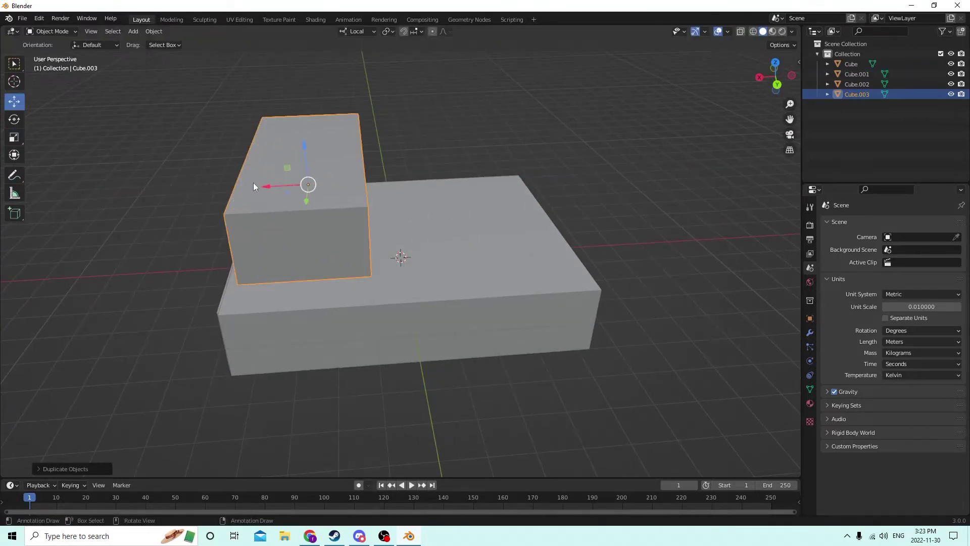
drag(265, 186, 422, 165)
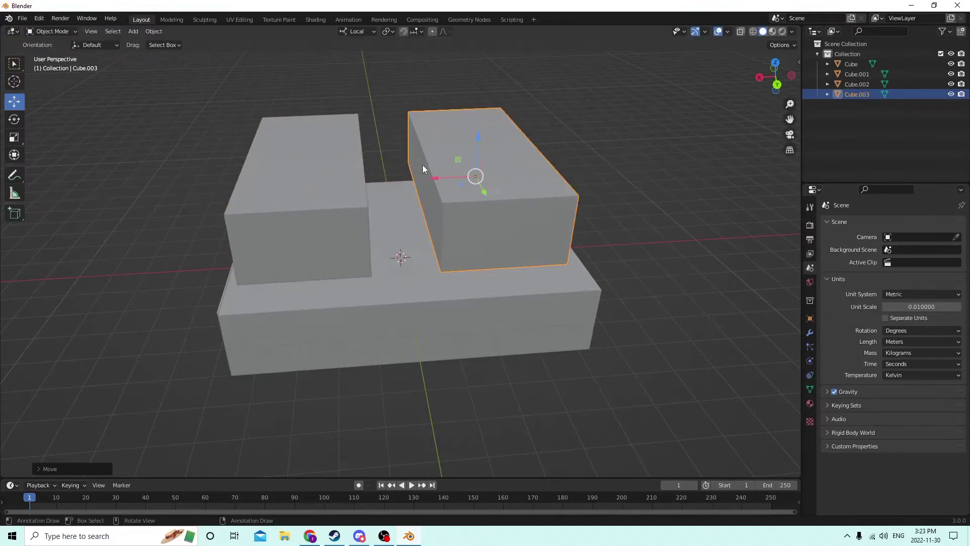
Flatten the original shortened block along local Z into a thin slab, leaving its duplicate at full height.
middle_drag(422, 164, 543, 171)
click(508, 202)
middle_drag(507, 203, 221, 140)
click(16, 137)
middle_drag(62, 138, 317, 102)
drag(311, 140, 309, 171)
middle_drag(309, 171, 224, 74)
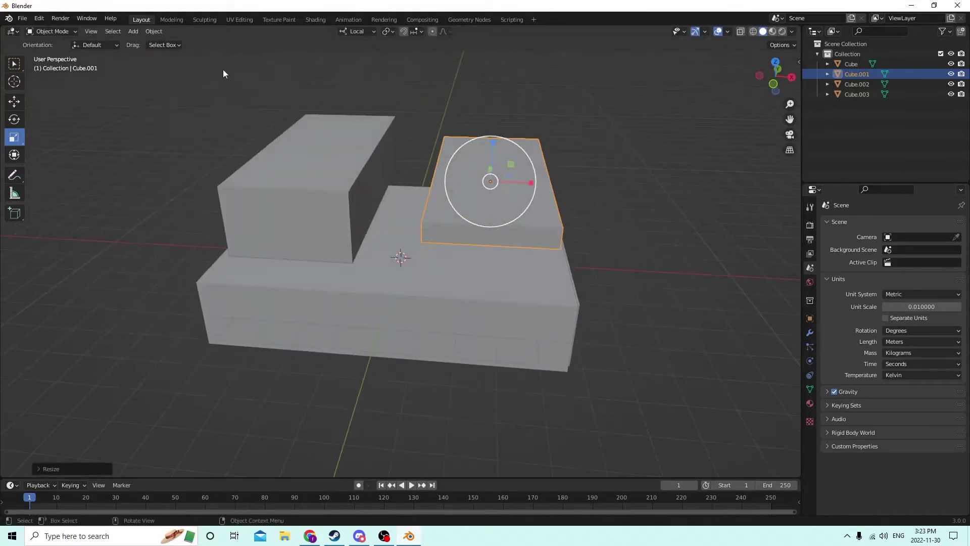
Lower the flattened slab along local Z onto the top of the shell.
click(22, 101)
middle_drag(212, 121, 467, 132)
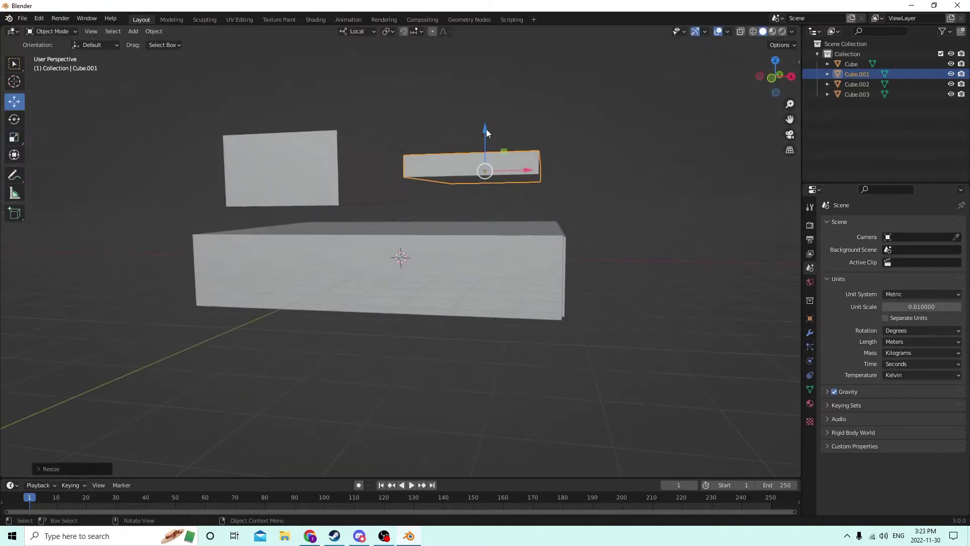
drag(486, 132, 474, 208)
middle_drag(474, 208, 329, 170)
drag(336, 195, 335, 189)
middle_drag(335, 189, 260, 202)
middle_drag(354, 231, 387, 207)
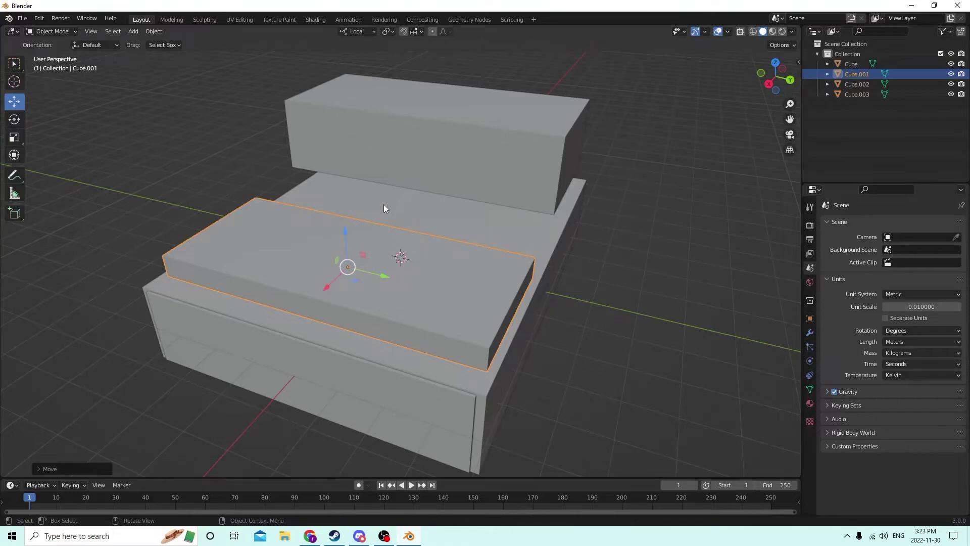
Duplicate the thin slab slightly raised along Z and scale the copy uniformly to about 0.93.
middle_drag(384, 204, 365, 216)
key(shift+d)
right_click(363, 210)
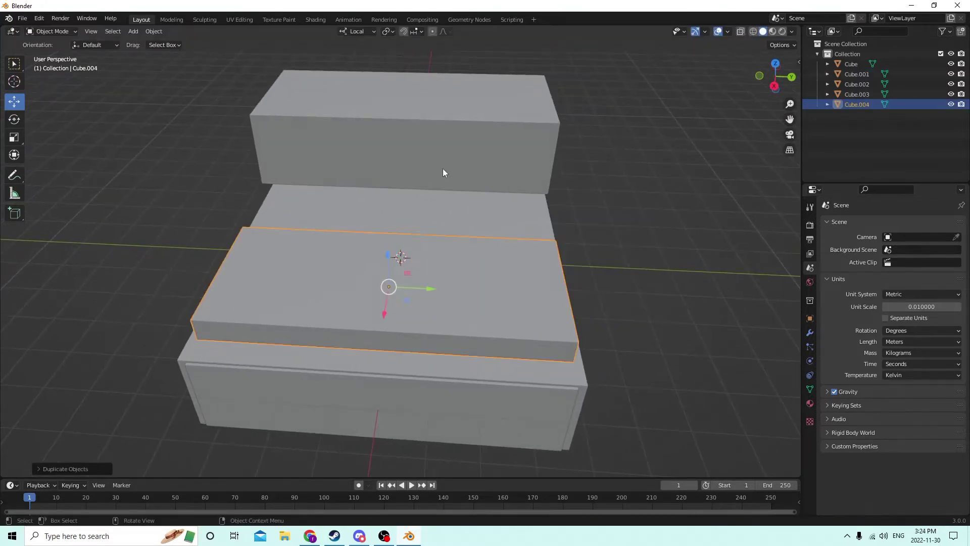
middle_drag(442, 168, 389, 175)
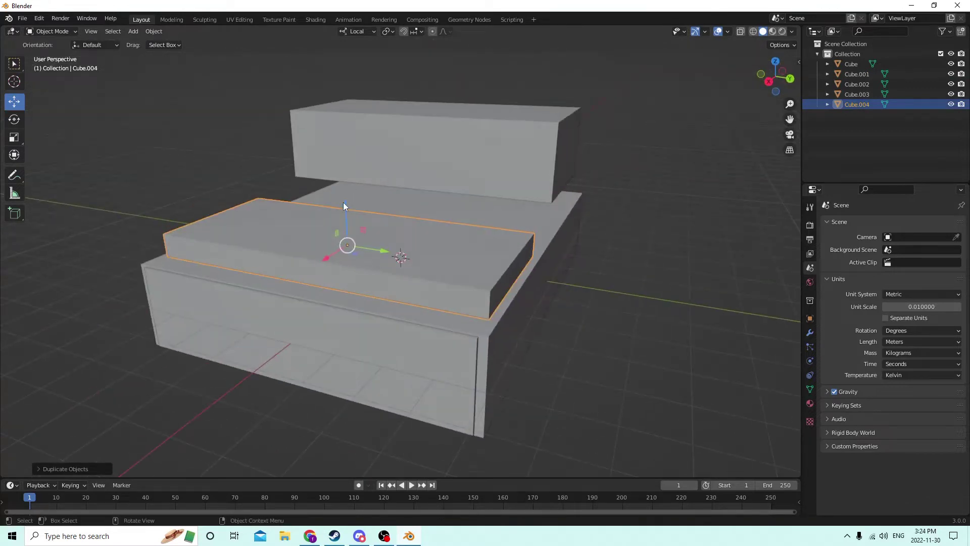
key(g)
click(350, 185)
key(s)
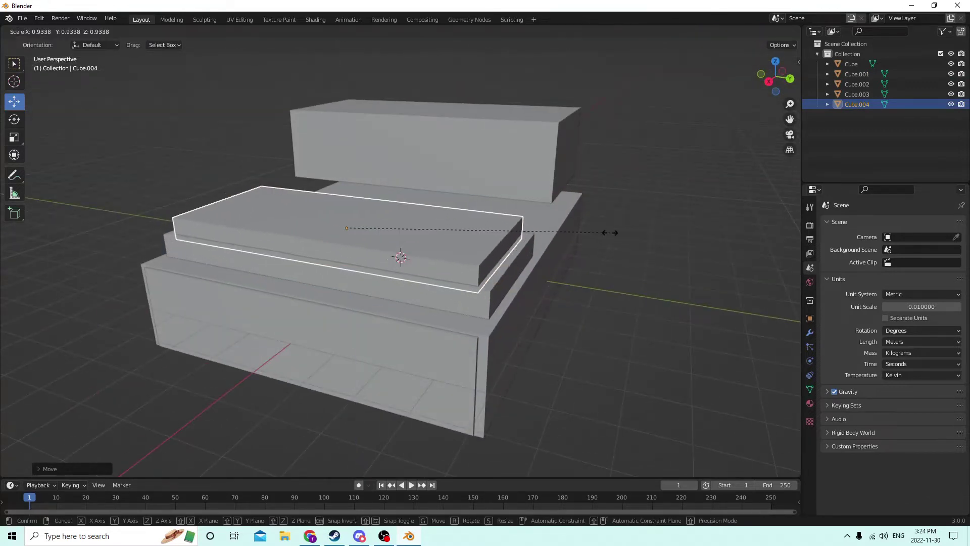
click(606, 231)
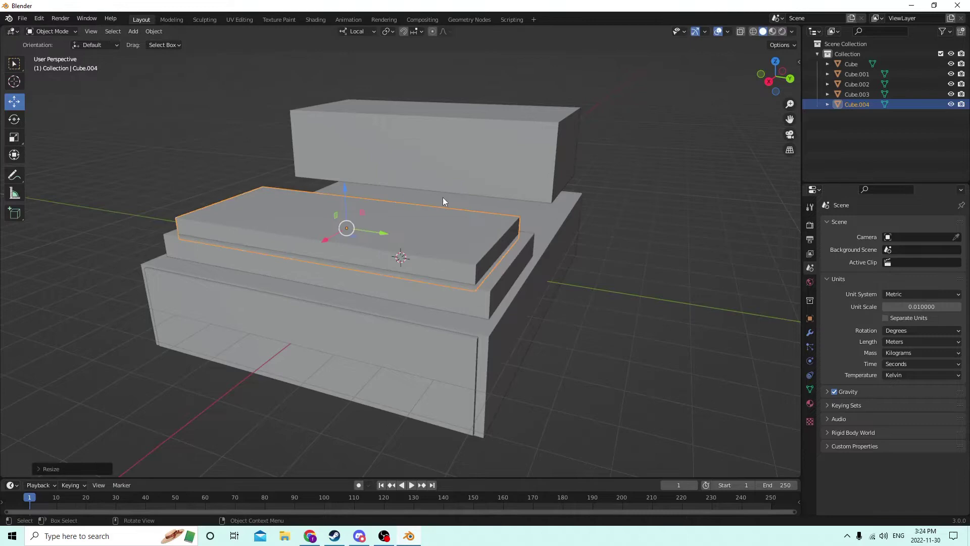
Sink the smaller slab slightly into the one below and raise a duplicate of it along Z above both.
key(g)
click(344, 195)
middle_drag(343, 195, 326, 202)
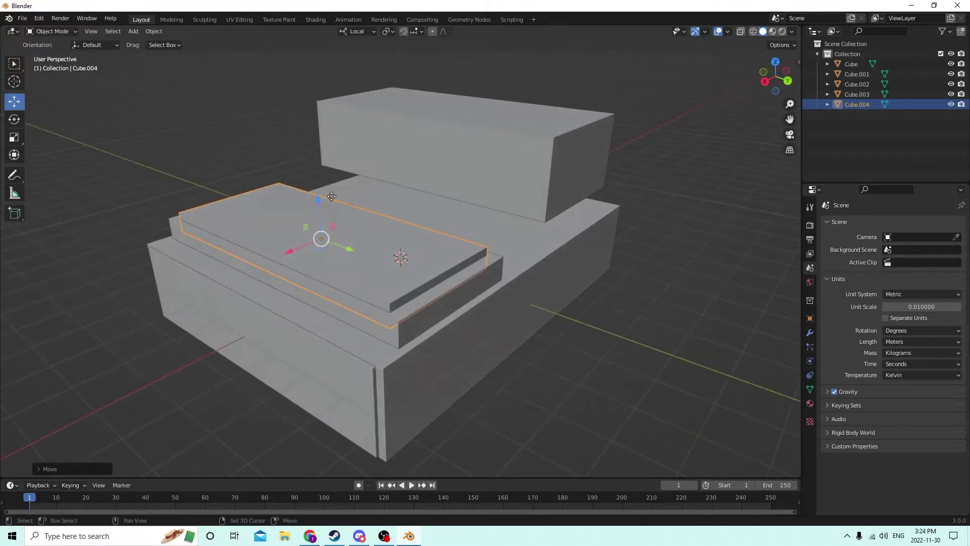
key(shift+d)
key(Escape)
drag(321, 198, 340, 174)
Cut a recess in the lower slab by subtracting the sunken smaller slab with an Auto Boolean Difference.
click(357, 257)
shift+click(370, 259)
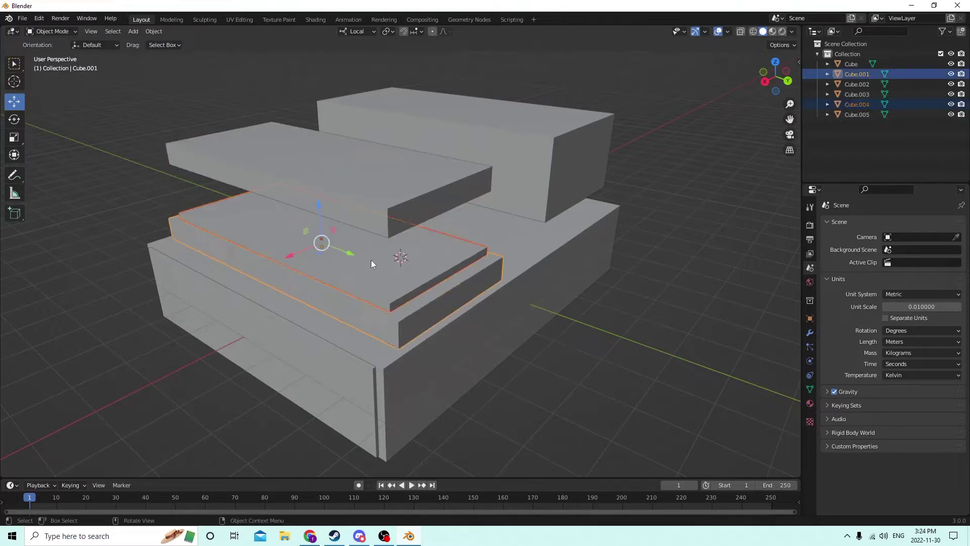
click(154, 31)
mouse_move(172, 368)
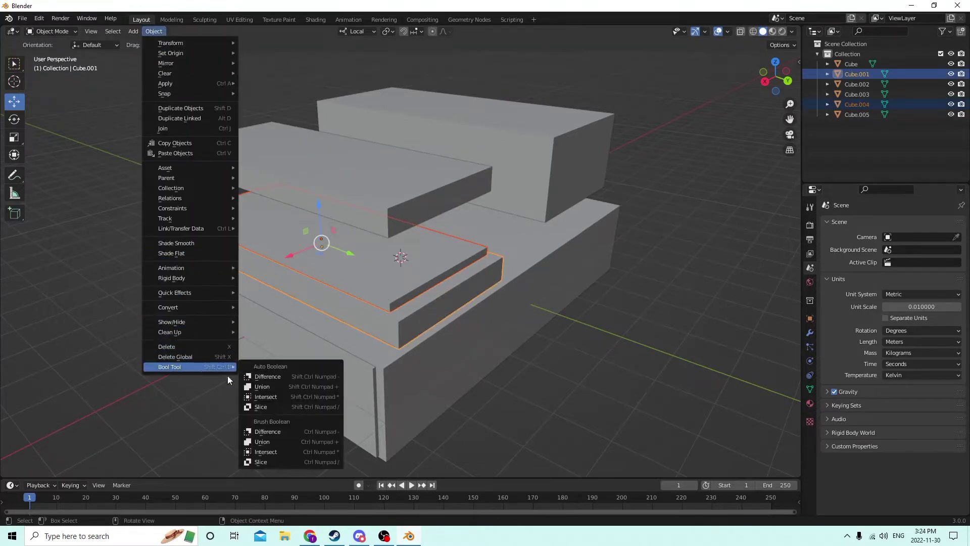
click(268, 379)
middle_drag(301, 332, 344, 322)
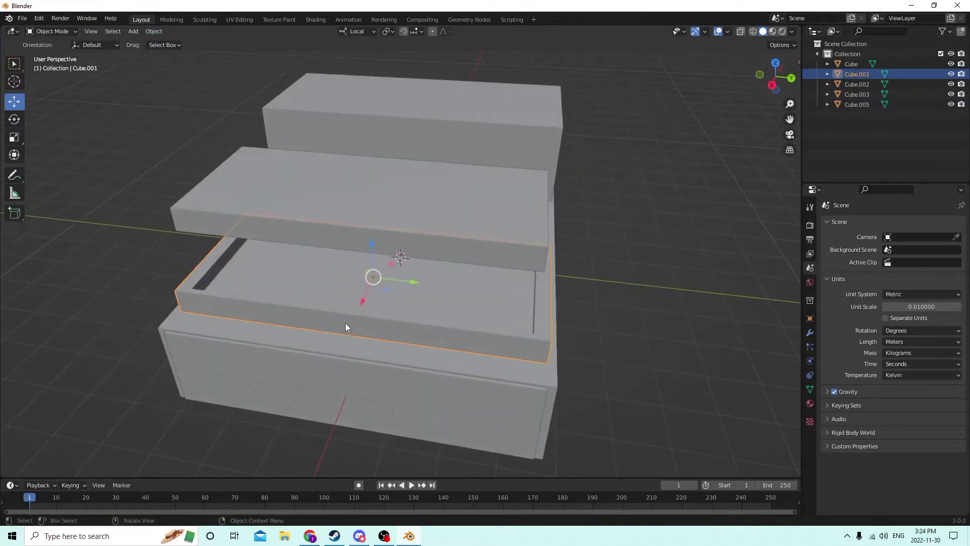
Lower the floating slab along local Z into the recess of the tray on the shell.
click(414, 232)
middle_drag(415, 232, 456, 205)
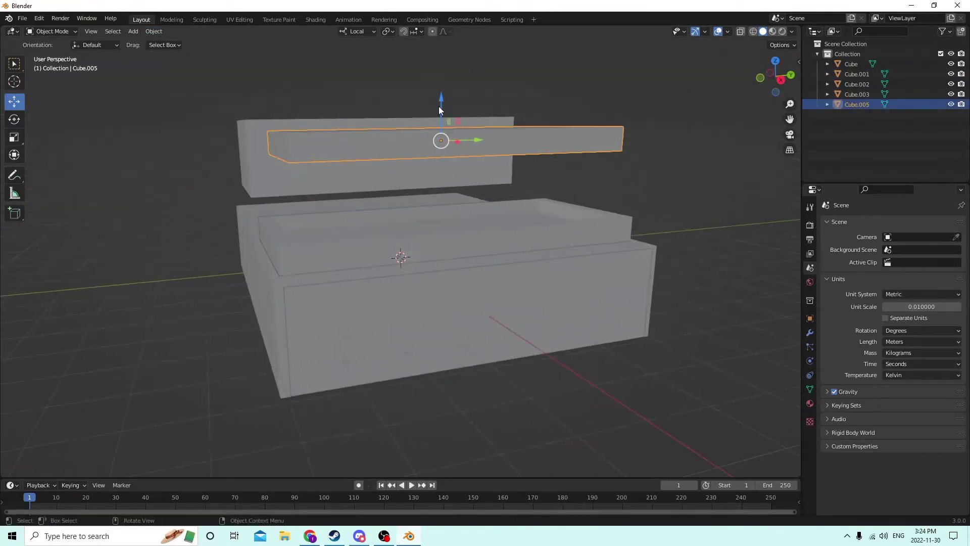
drag(439, 107, 449, 183)
middle_drag(449, 183, 482, 228)
Select only the slab inside the recess and scale it uniformly to about 0.97.
key(a)
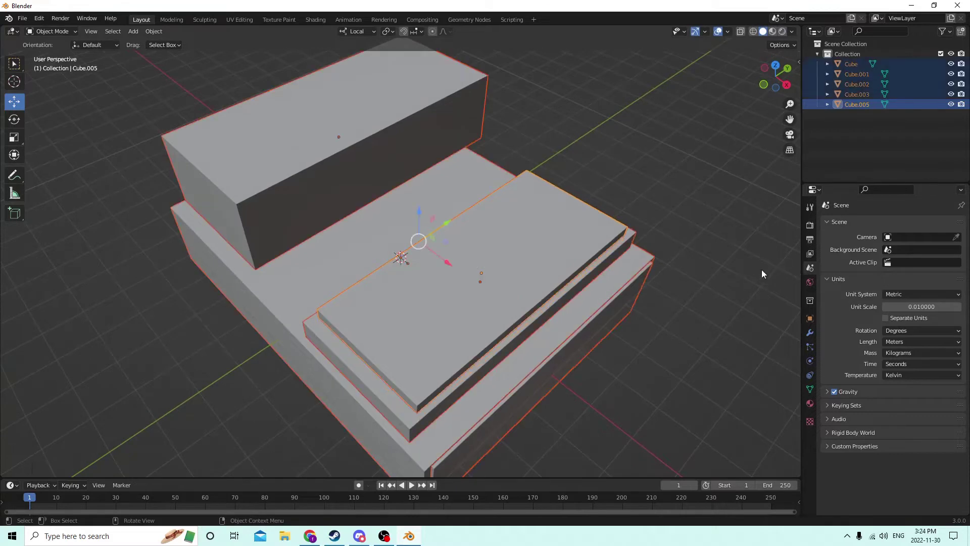
click(544, 242)
click(596, 253)
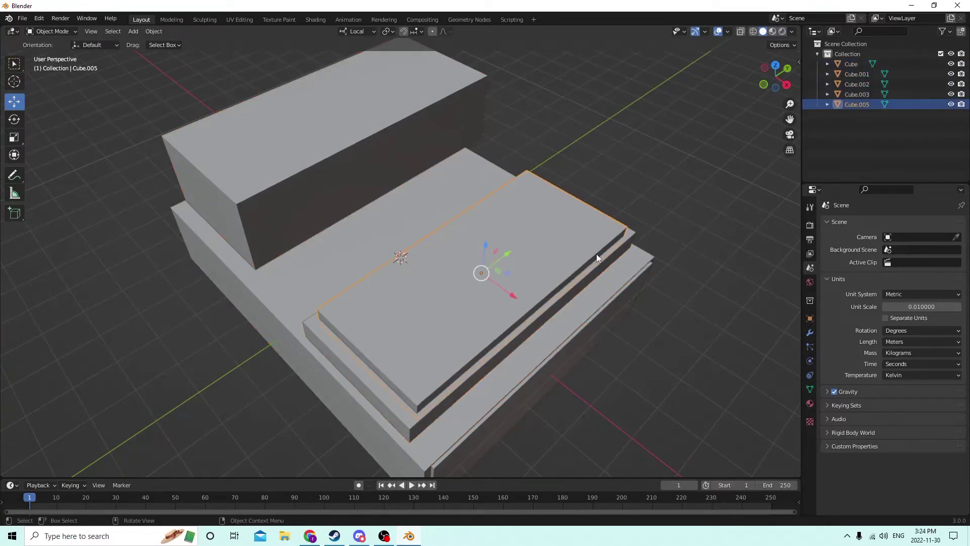
key(s)
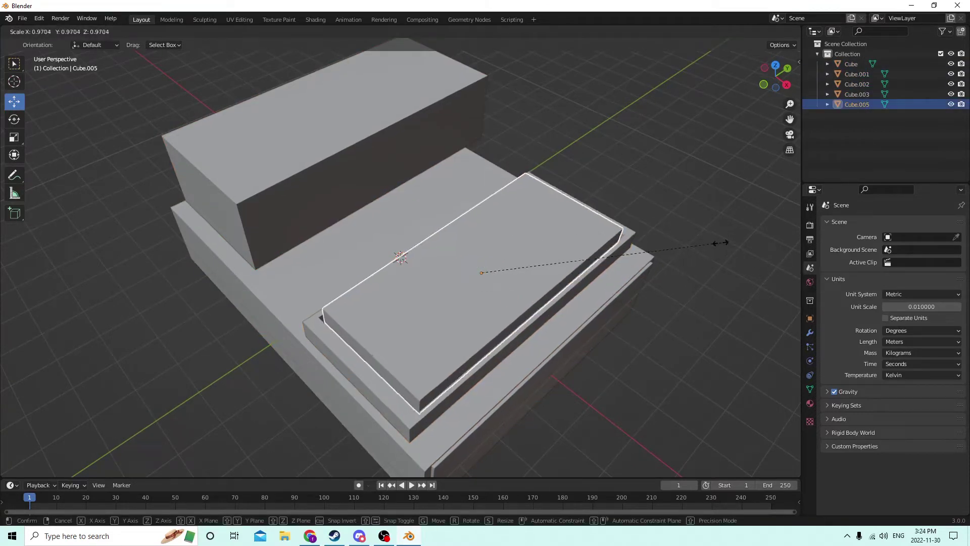
click(720, 243)
middle_drag(720, 242, 478, 233)
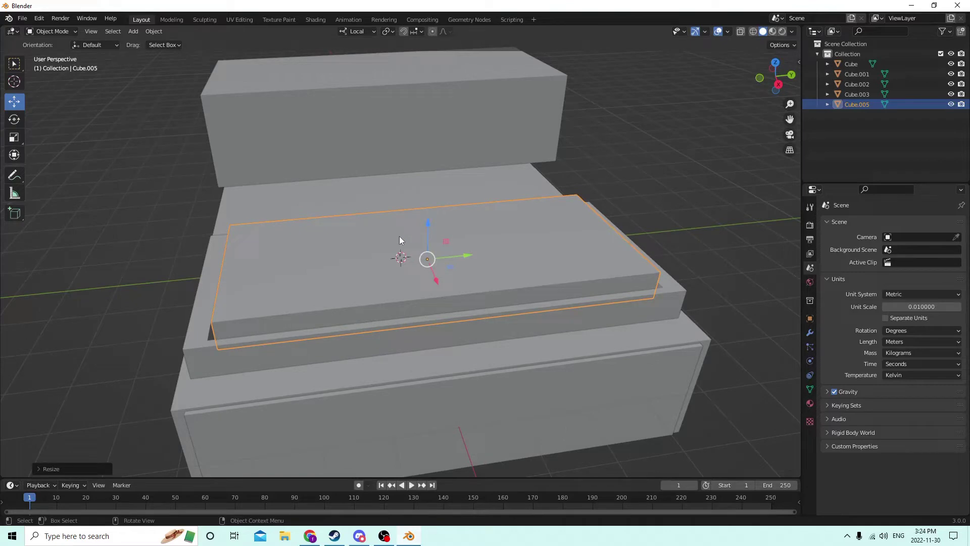
Scale the slab in the recess down slightly along its local X axis so it fits inside the tray with a gap.
middle_drag(396, 235, 385, 252)
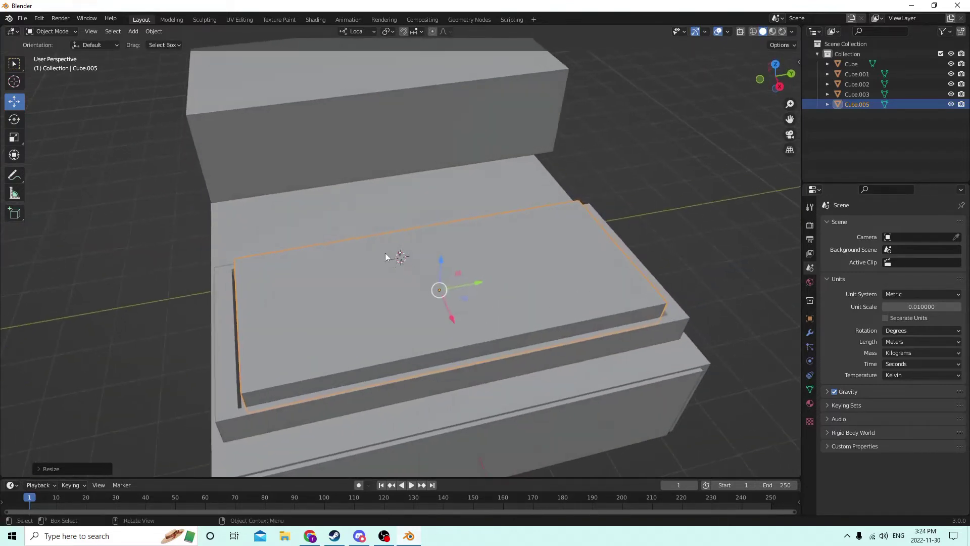
click(14, 137)
middle_drag(273, 177, 417, 217)
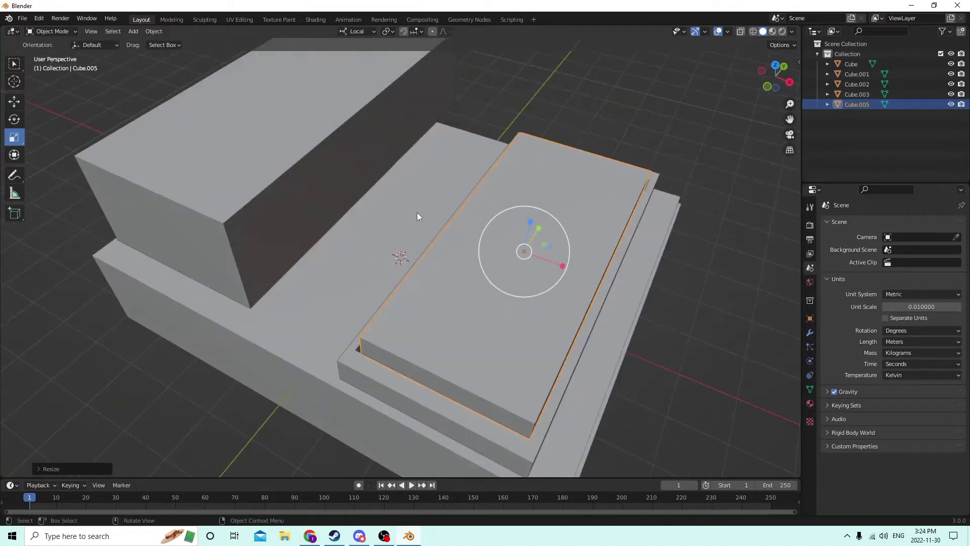
drag(561, 266, 550, 263)
middle_drag(550, 263, 460, 250)
click(707, 257)
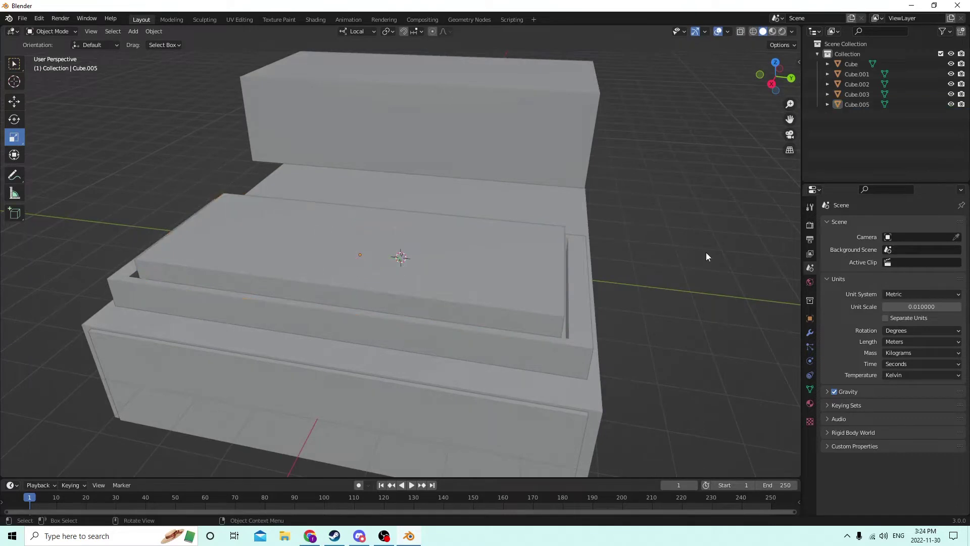
Cut the inset slab's mesh with 13 evenly spaced loop cuts running across its width, without sliding them.
middle_drag(706, 257, 571, 244)
click(389, 259)
middle_drag(390, 259, 445, 278)
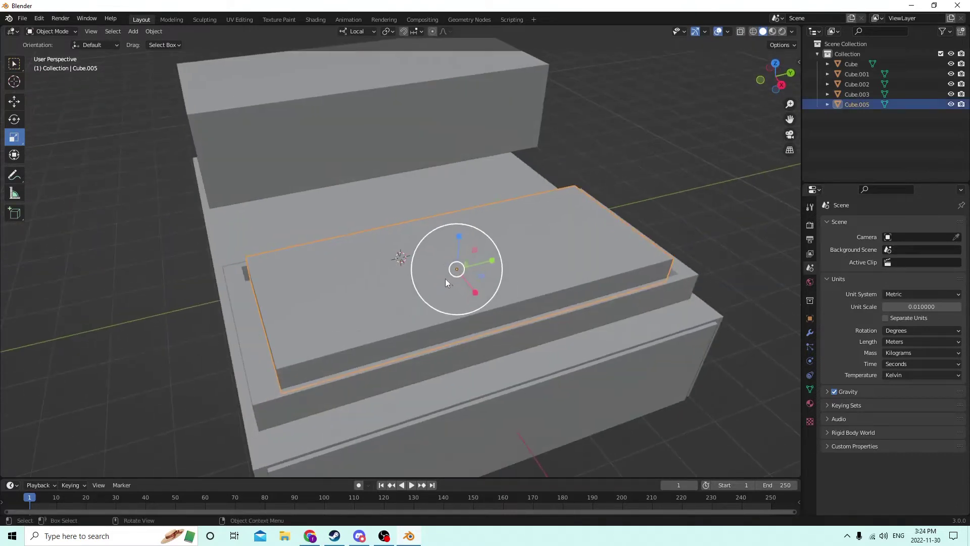
key(Tab)
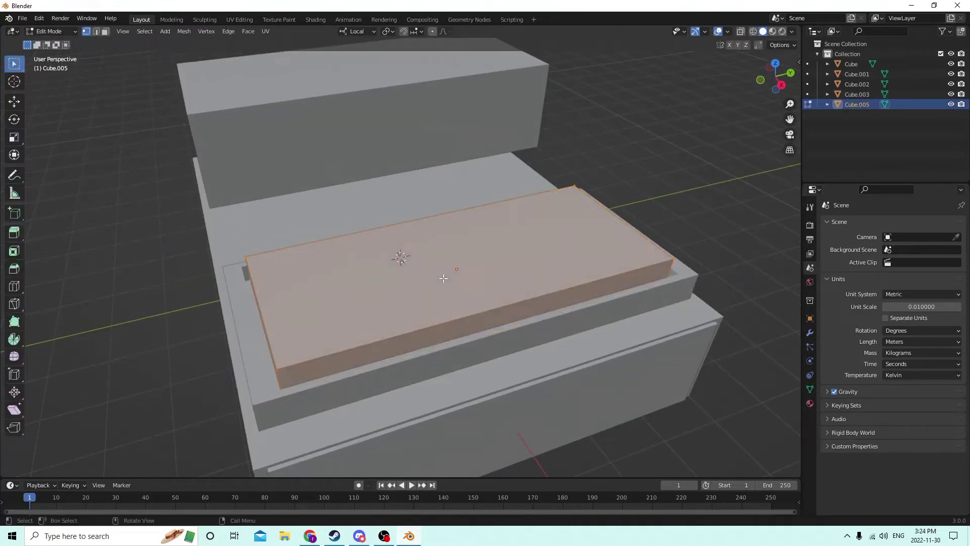
key(ctrl)
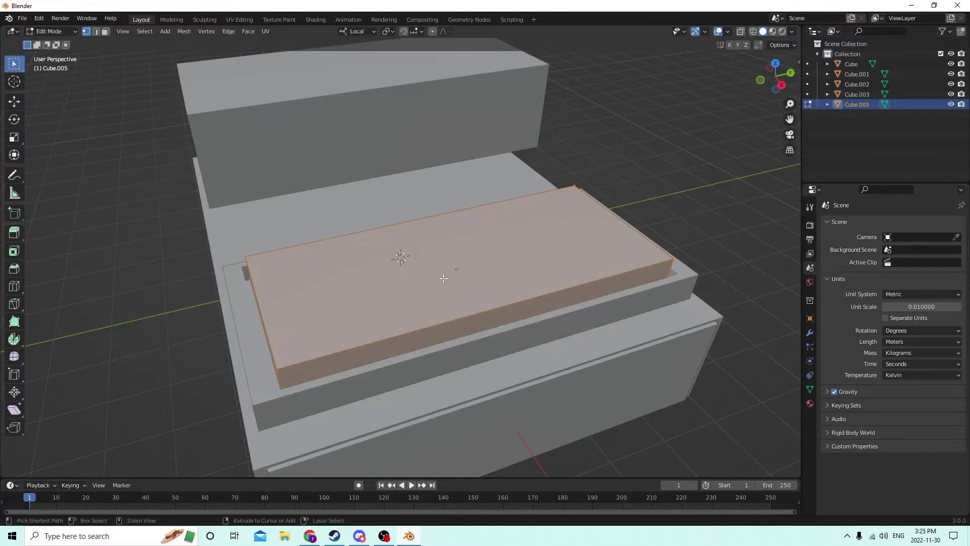
key(ctrl+r)
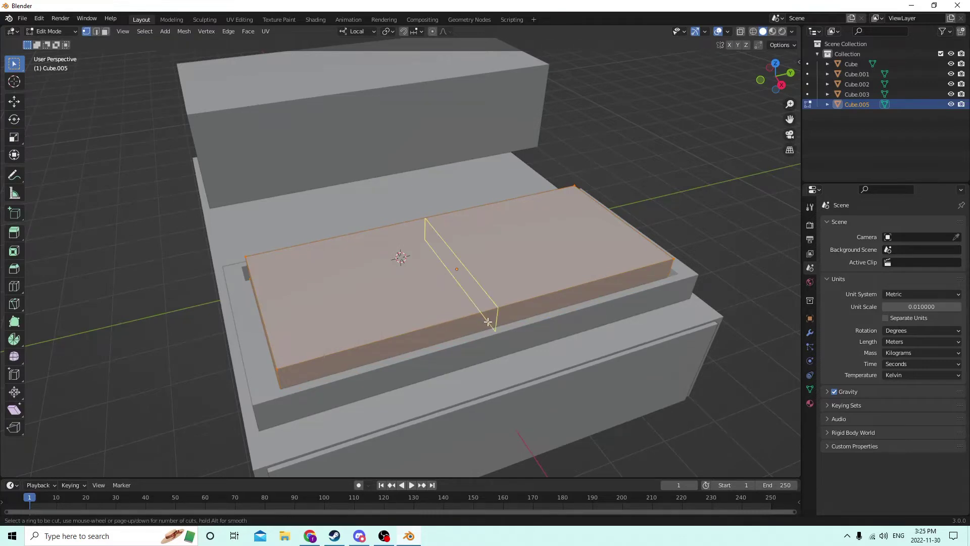
scroll(462, 326, up, 8)
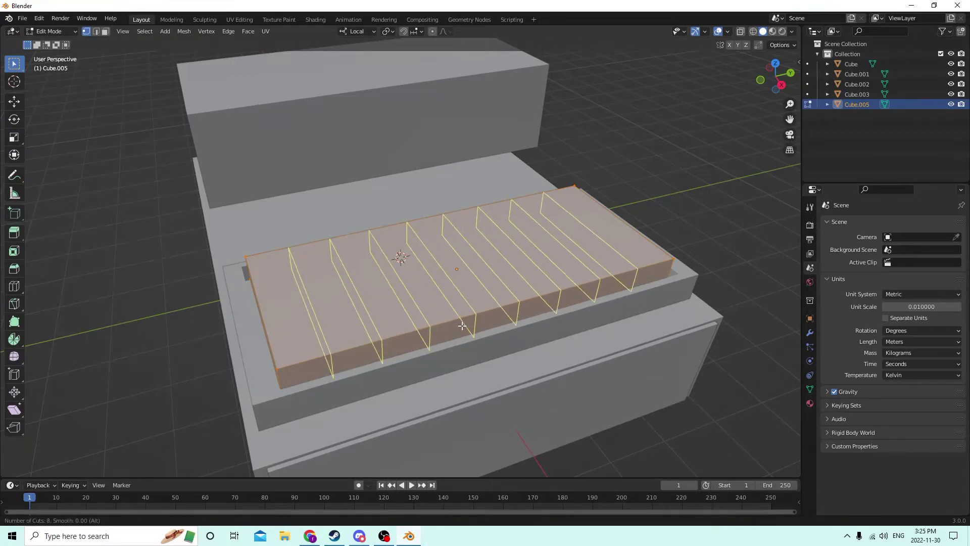
scroll(461, 326, up, 1)
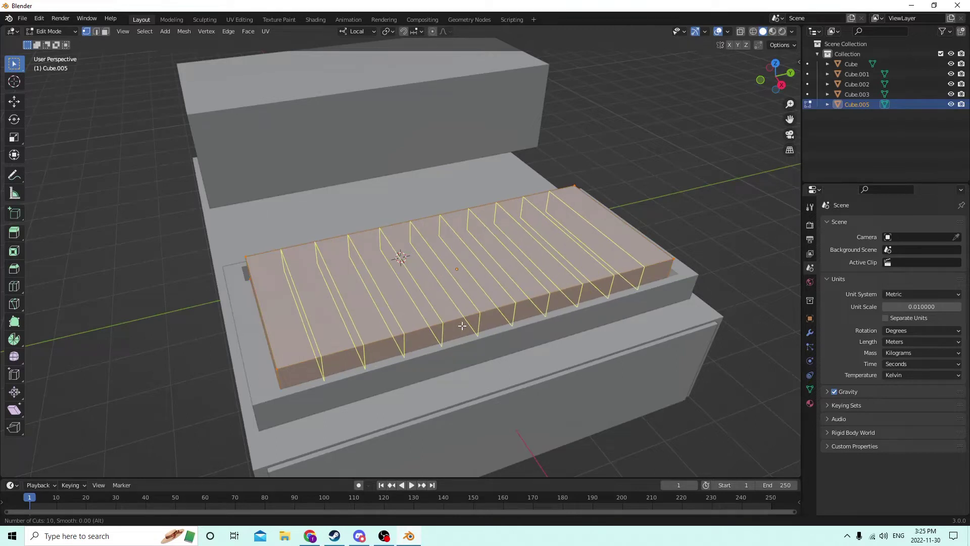
scroll(462, 326, up, 2)
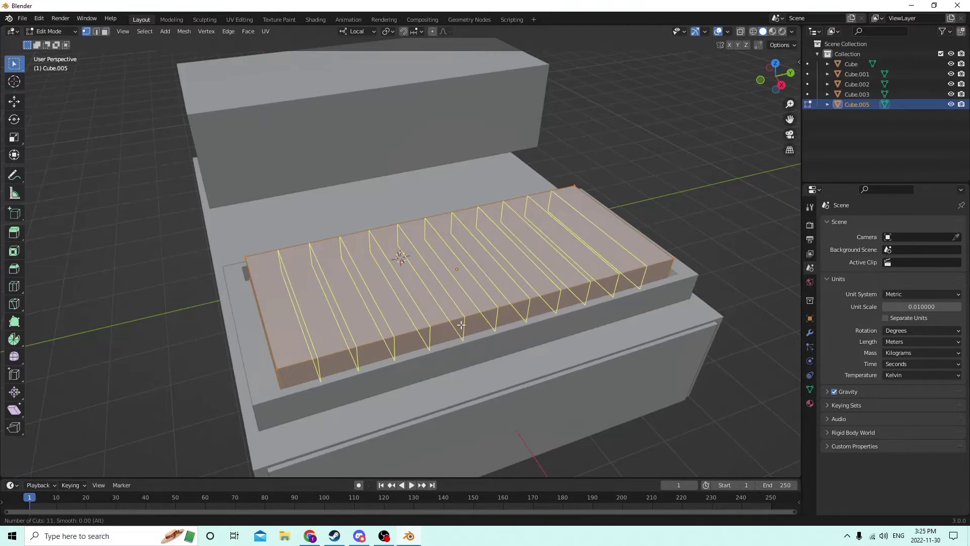
scroll(461, 325, up, 1)
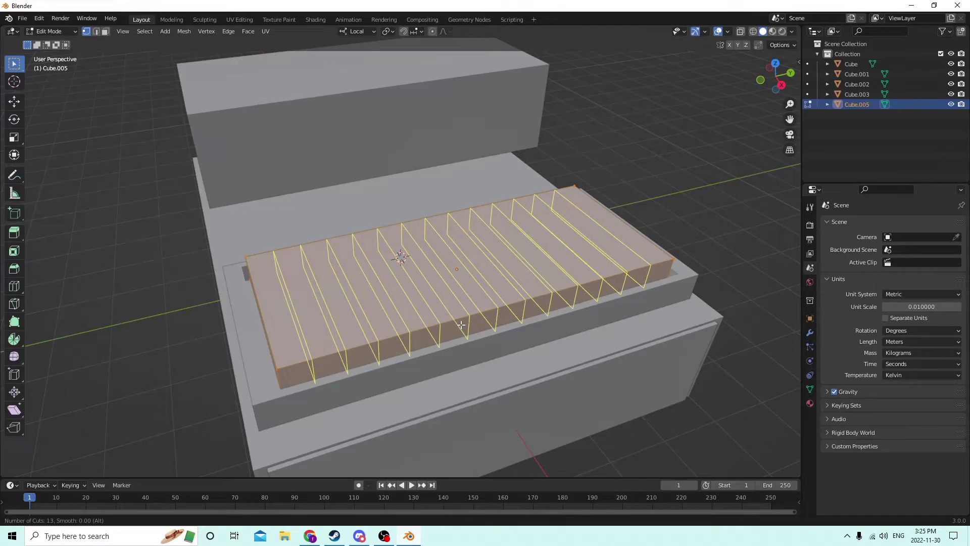
click(460, 323)
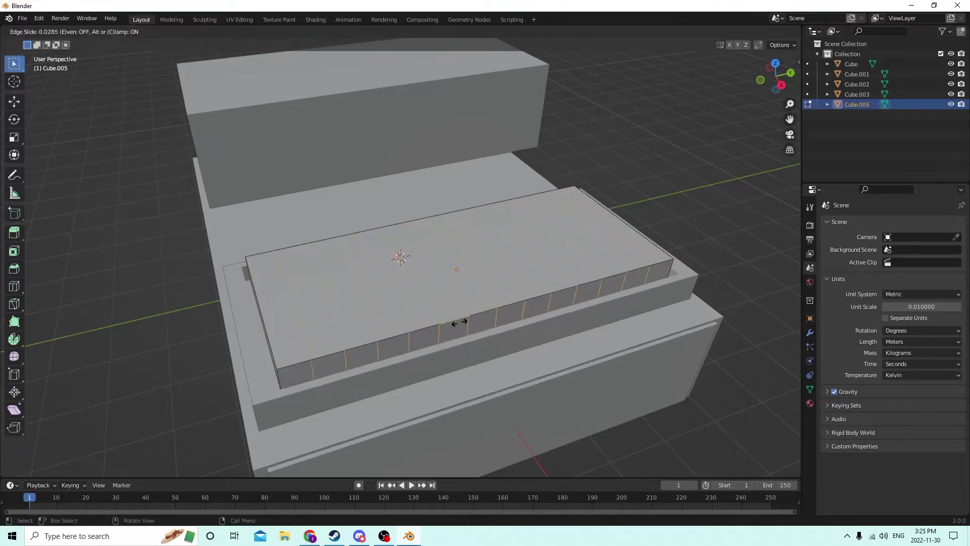
right_click(480, 320)
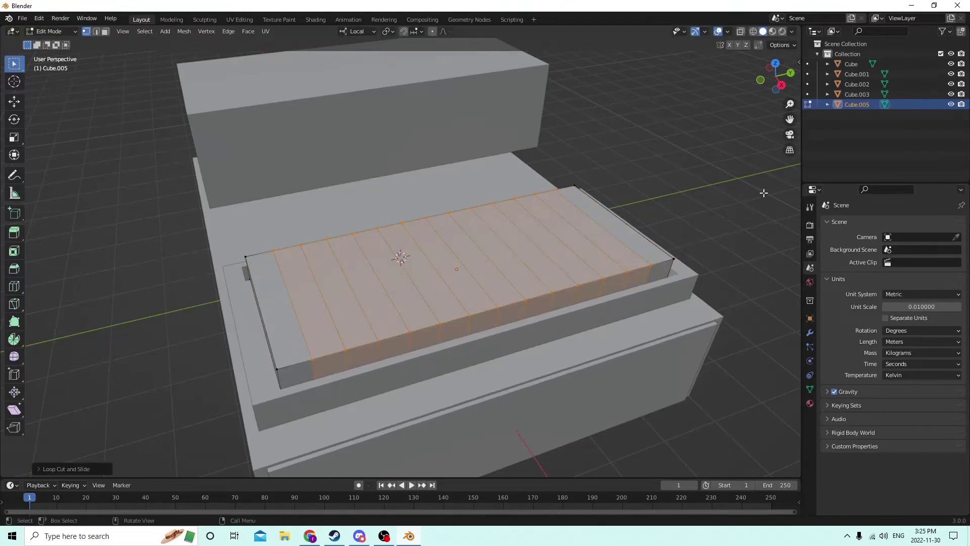
Add 7 evenly spaced loop cuts along the slab's length to form a grid, and clear the selection.
key(alt+a)
middle_drag(565, 203, 606, 257)
key(ctrl+r)
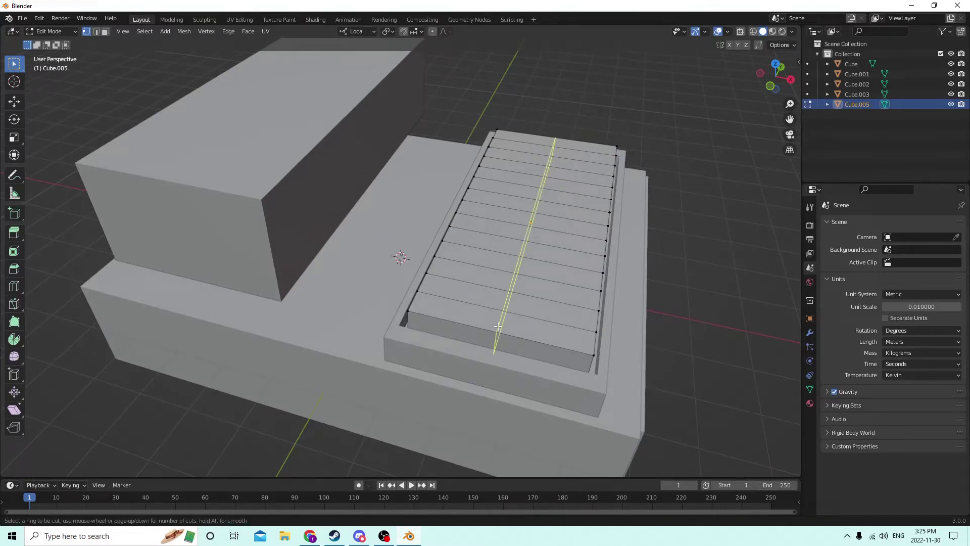
scroll(498, 325, up, 1)
scroll(499, 325, up, 5)
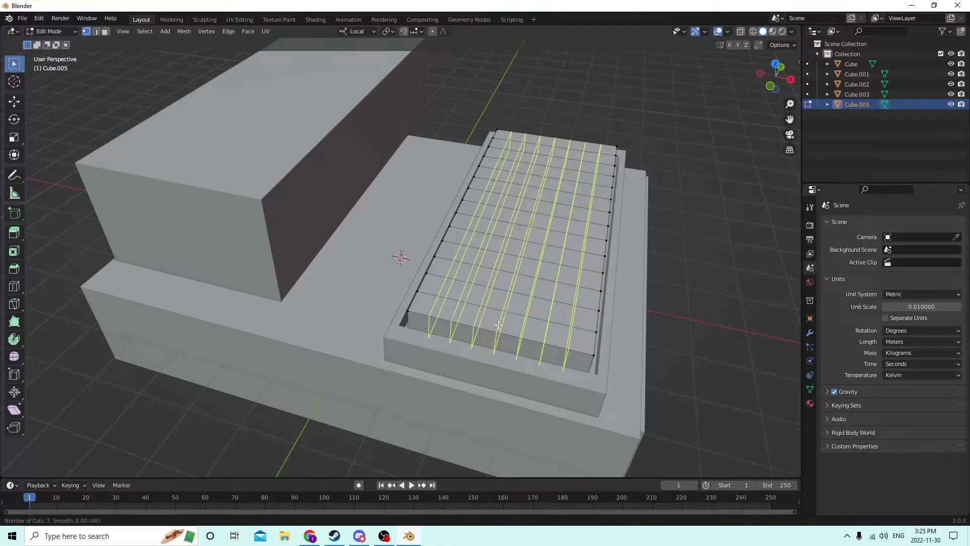
click(498, 326)
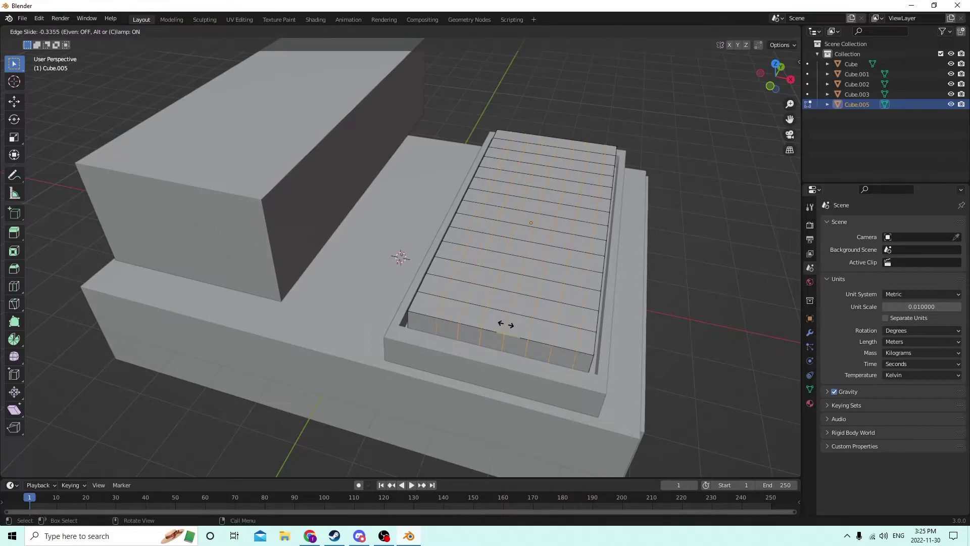
click(503, 322)
key(a)
middle_drag(578, 268, 664, 272)
click(664, 271)
middle_drag(596, 267, 500, 260)
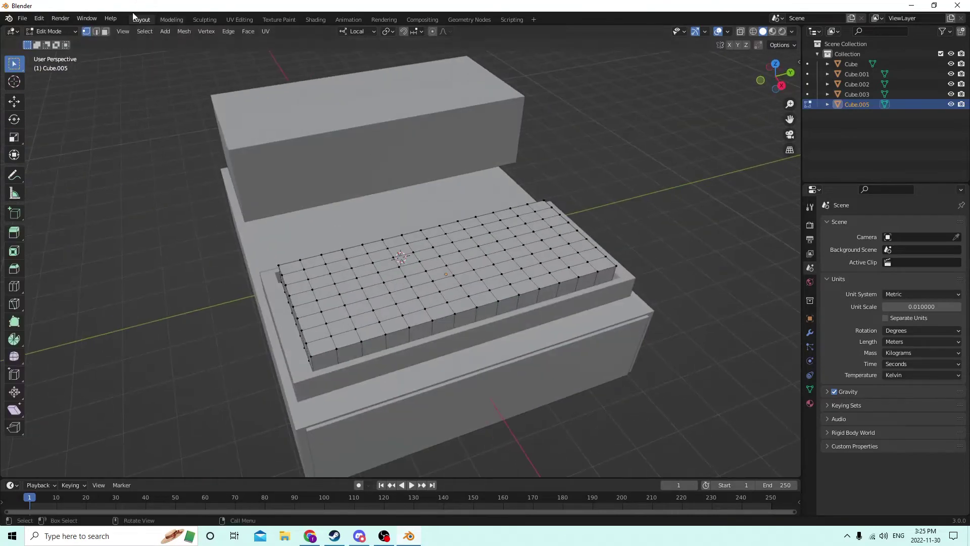
Inspect the slab's grid of cuts up close and from several angles in edge selection mode.
click(99, 31)
middle_drag(455, 186, 396, 158)
scroll(396, 158, up, 5)
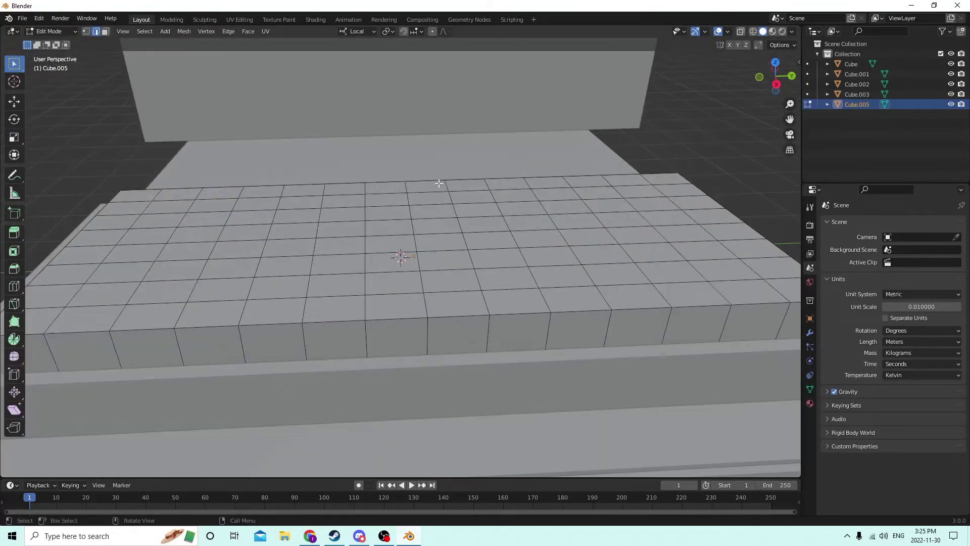
scroll(439, 183, down, 4)
middle_drag(439, 183, 536, 209)
key(Tab)
key(Tab)
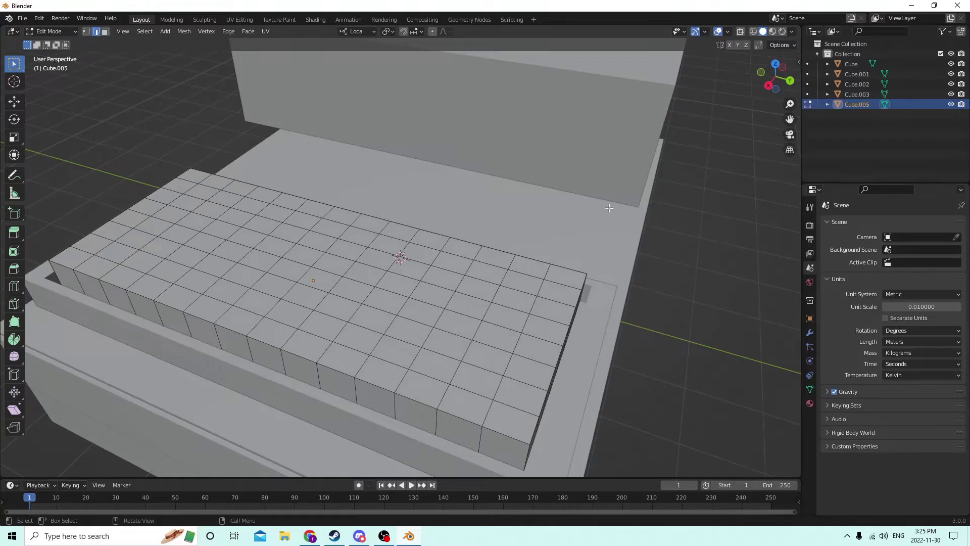
middle_drag(608, 279, 452, 247)
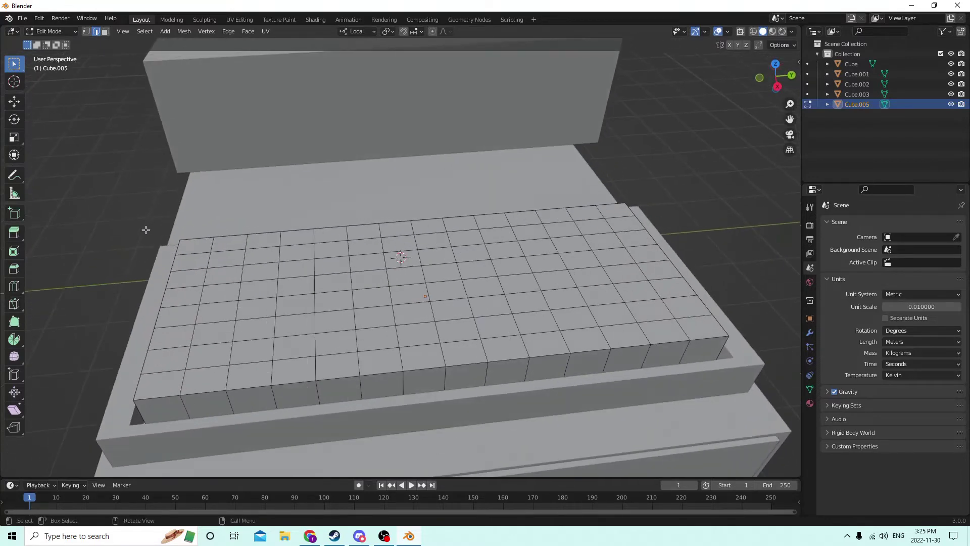
In face selection mode, select the four rear rows of faces on the slab's upper surface.
click(105, 32)
click(197, 246)
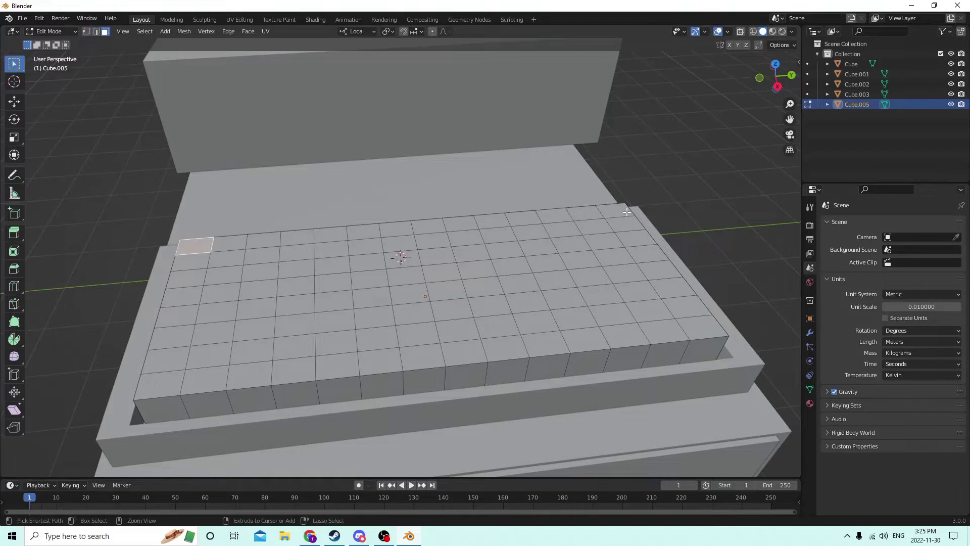
ctrl+click(622, 210)
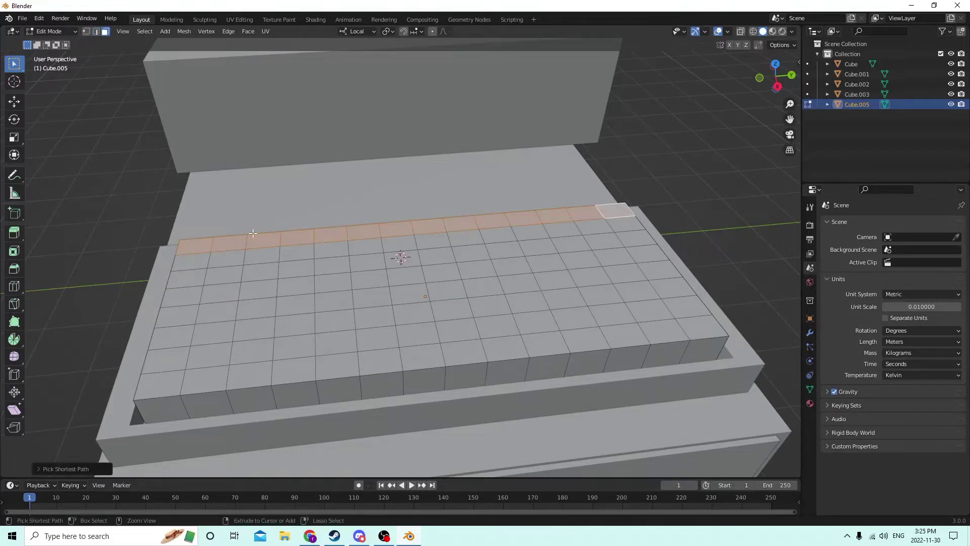
shift+click(191, 265)
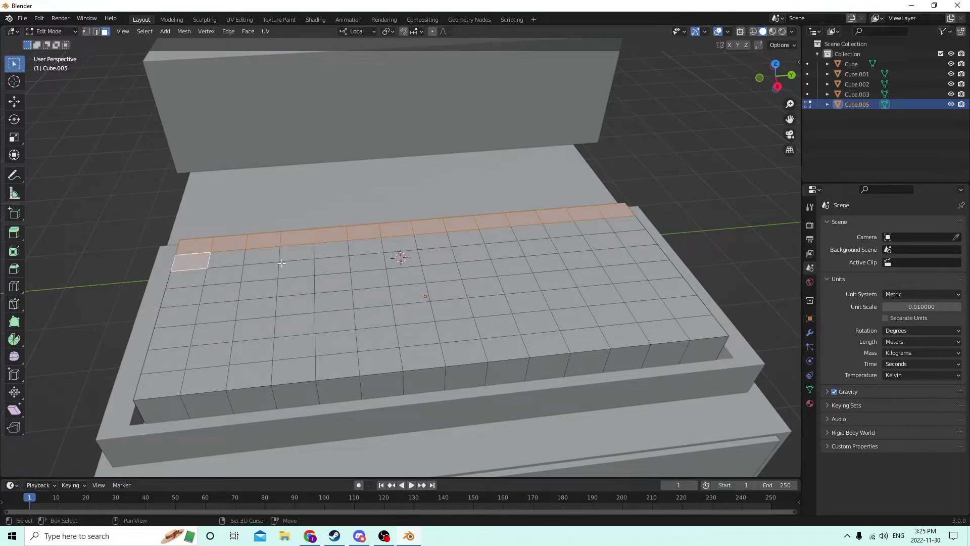
ctrl+click(630, 232)
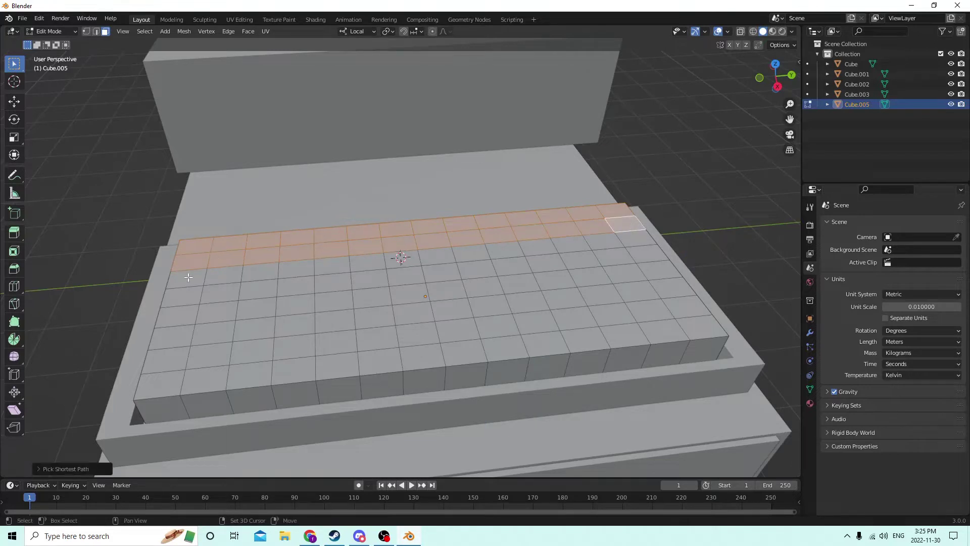
shift+click(188, 277)
shift+click(639, 237)
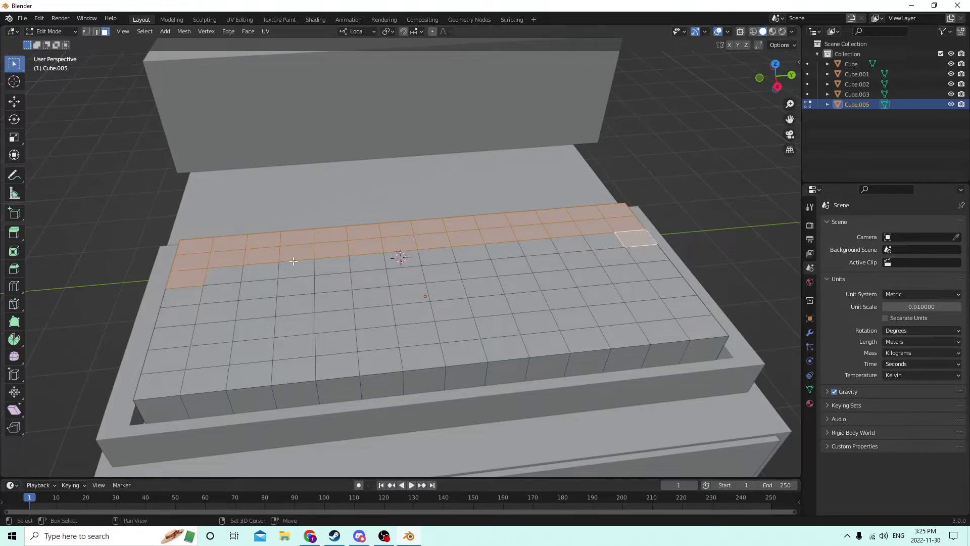
ctrl+click(230, 274)
ctrl+click(182, 303)
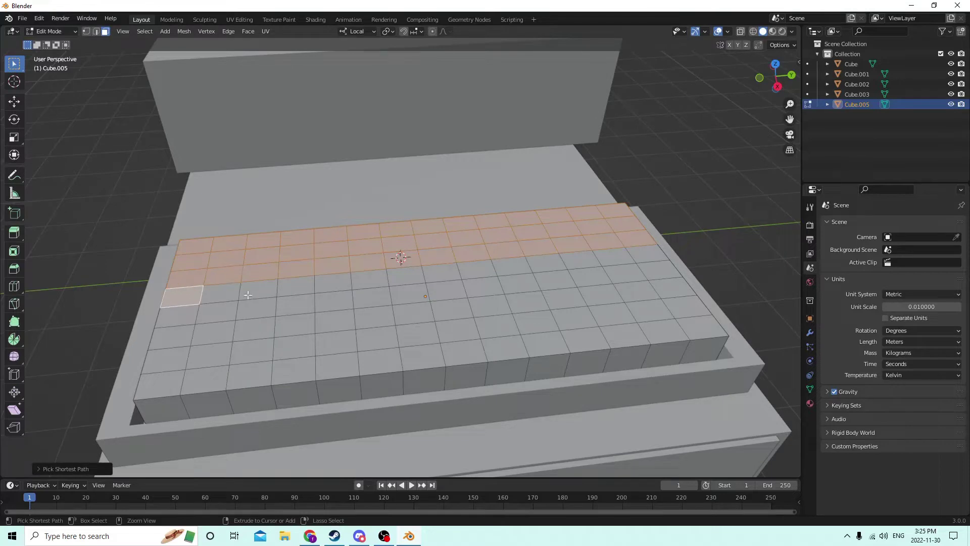
ctrl+click(635, 254)
Add the four front rows to the selection so every grid face on the slab's upper surface is selected.
ctrl+click(652, 270)
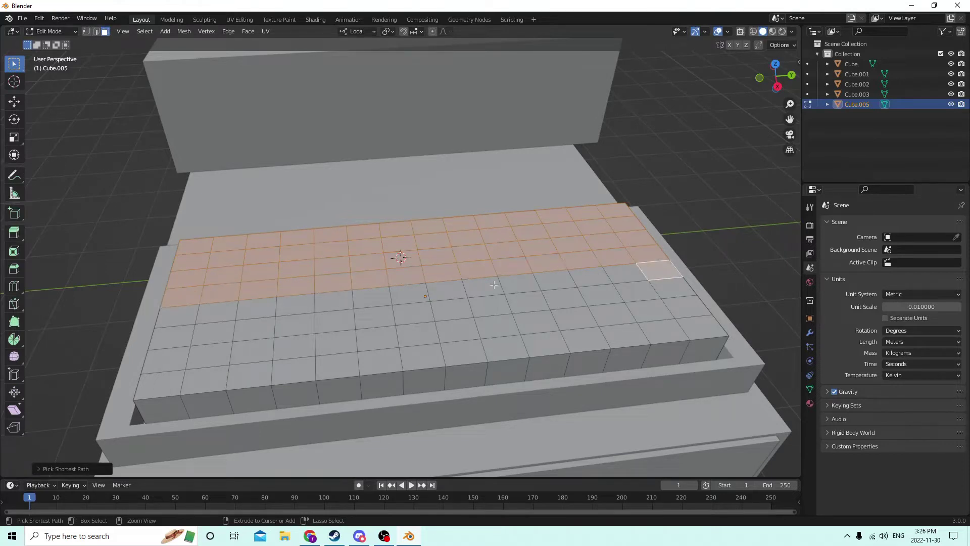
ctrl+click(699, 330)
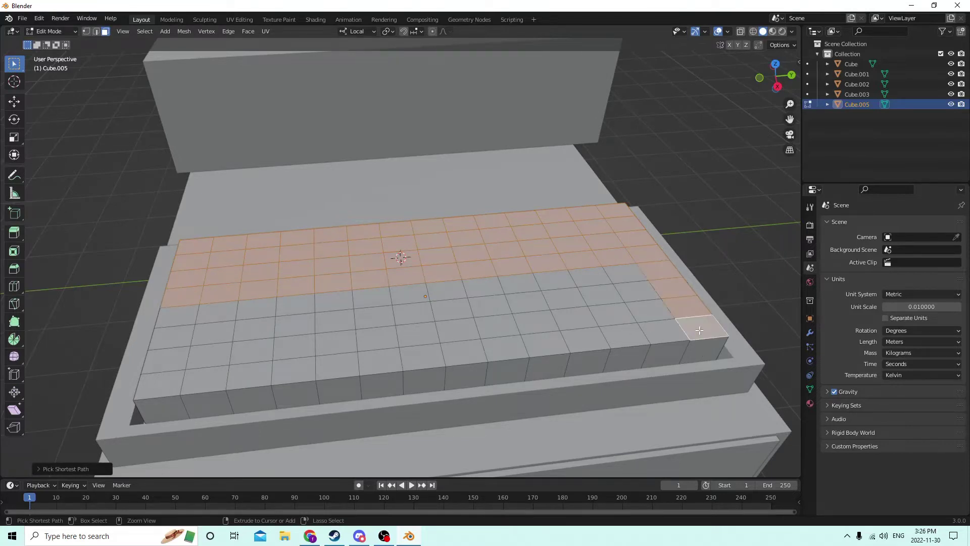
ctrl+click(172, 383)
ctrl+click(175, 317)
ctrl+click(618, 272)
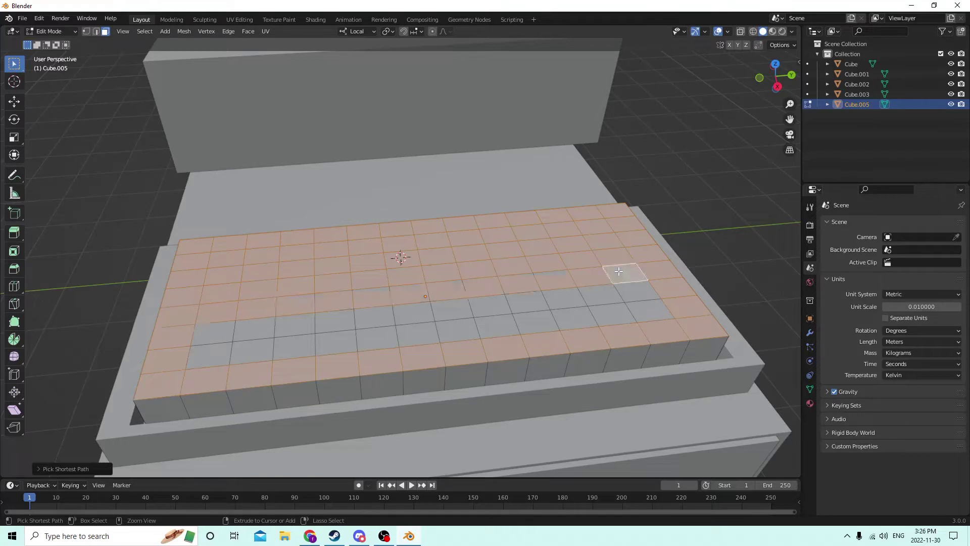
ctrl+click(636, 294)
ctrl+click(649, 309)
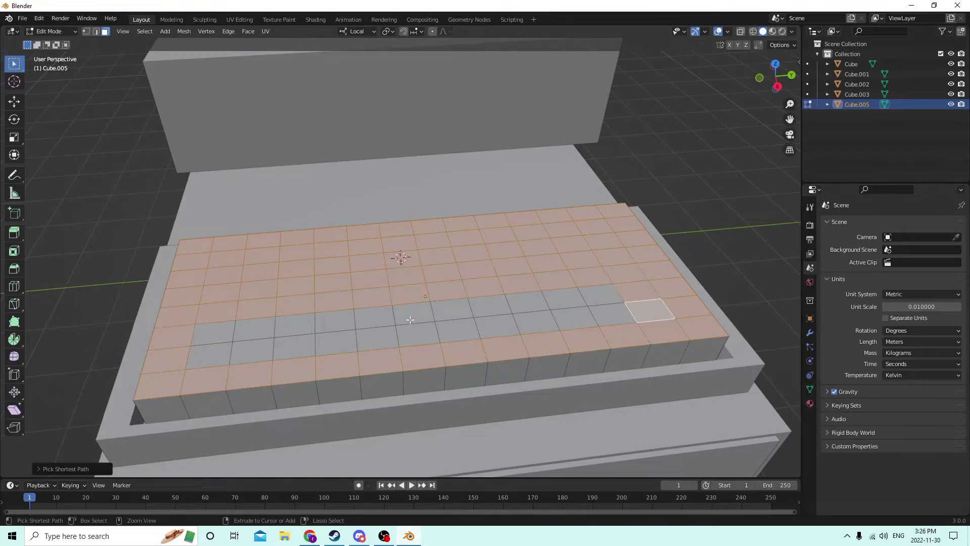
ctrl+click(216, 351)
ctrl+click(211, 334)
ctrl+click(608, 293)
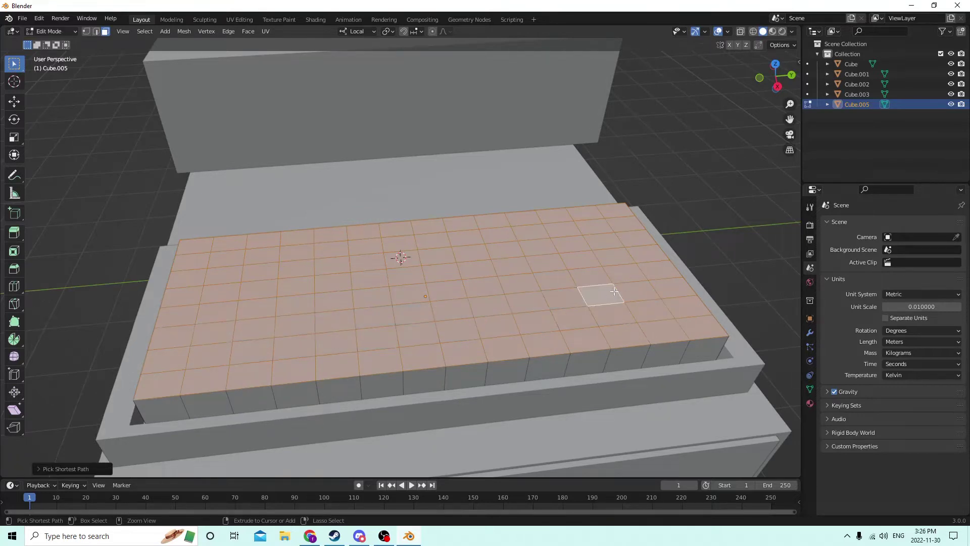
Bevel the edges of the selected upper grid faces with 1 segment and a width of about 0.000096 m.
key(s)
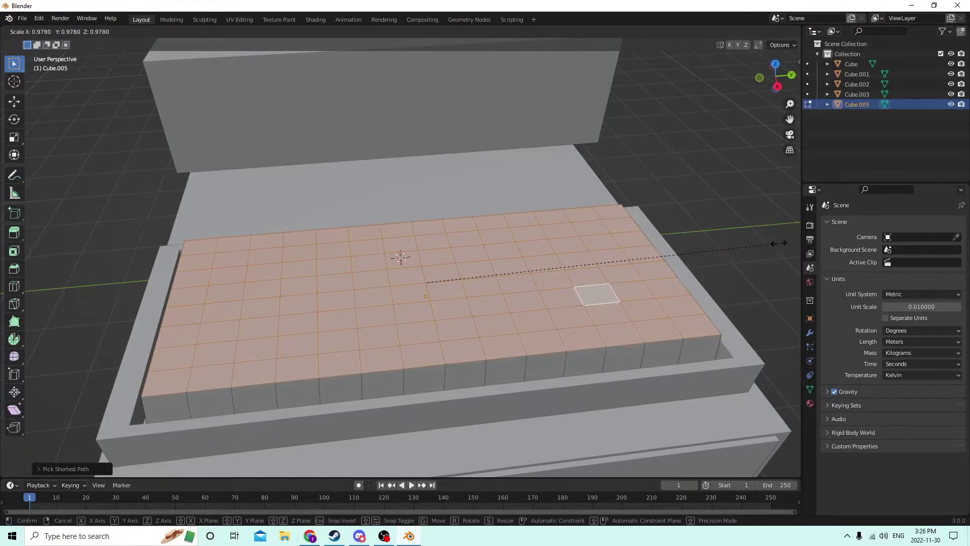
click(782, 243)
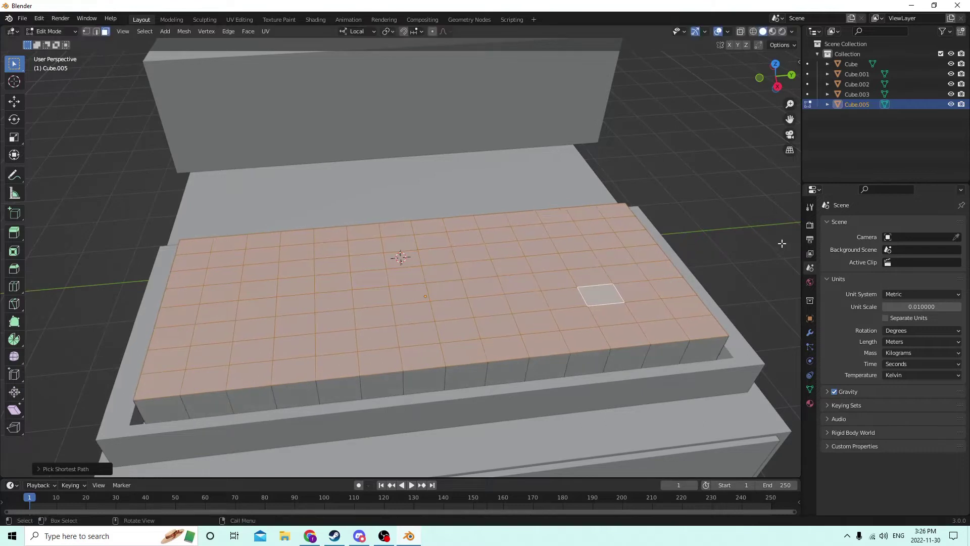
key(ctrl+b)
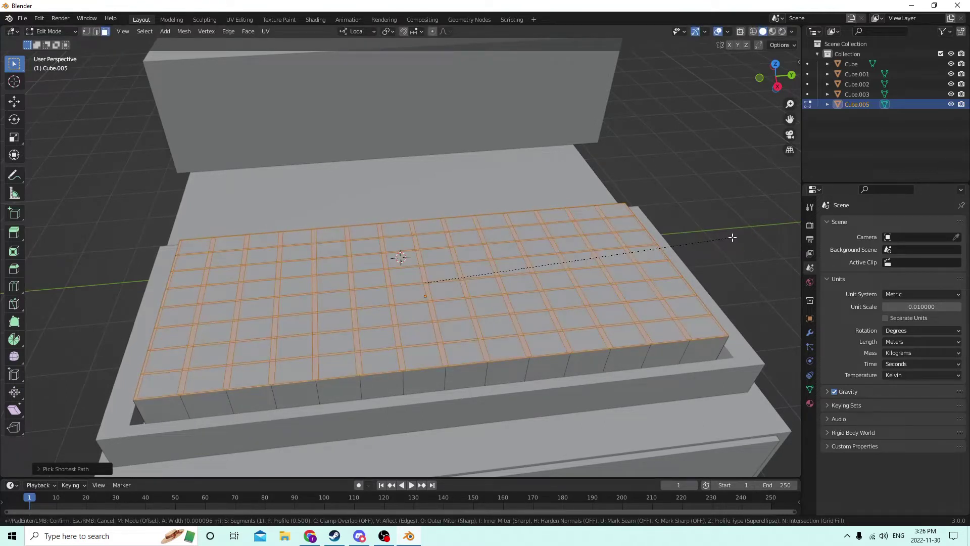
click(732, 237)
middle_drag(692, 232, 335, 149)
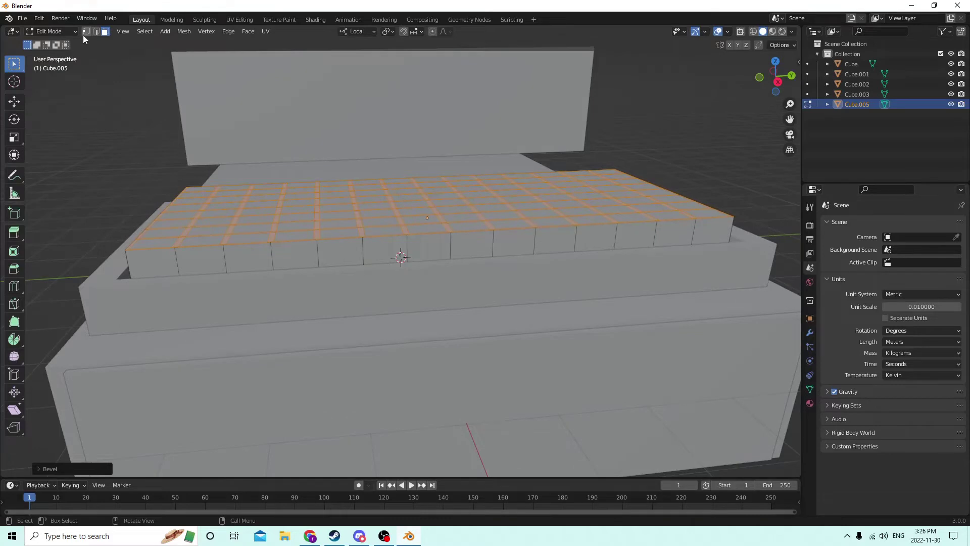
Move the slab's selected upper surface slightly downward along its local Z axis, leaving face selection mode active.
click(96, 31)
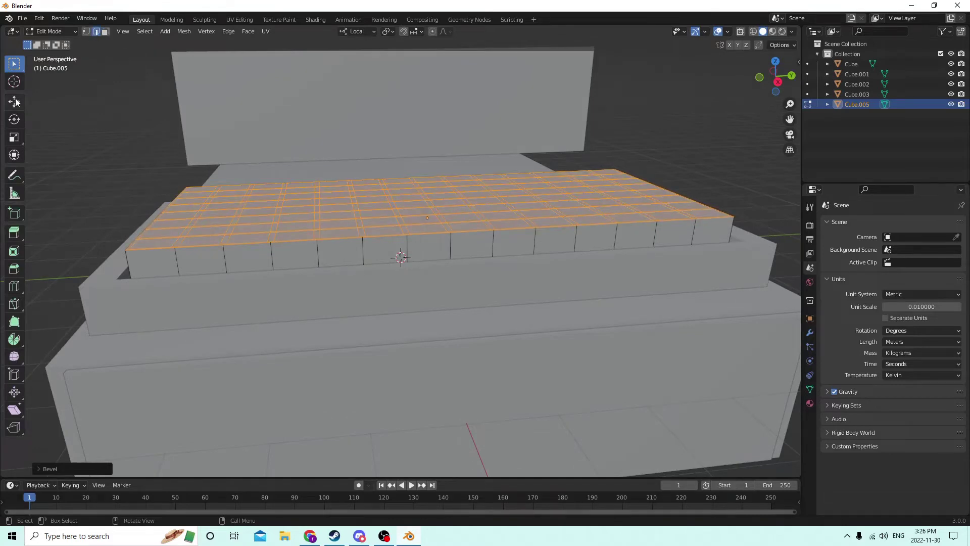
click(15, 101)
click(104, 32)
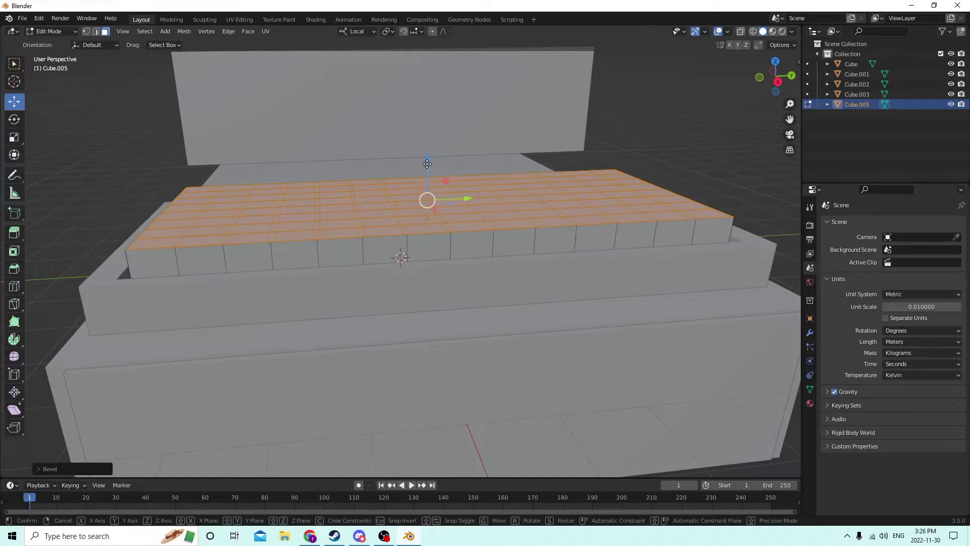
drag(427, 161, 428, 166)
middle_drag(427, 166, 430, 169)
click(649, 176)
Examine the beveled grid lines on the slab's upper surface from several angles and distances.
middle_drag(649, 176, 533, 234)
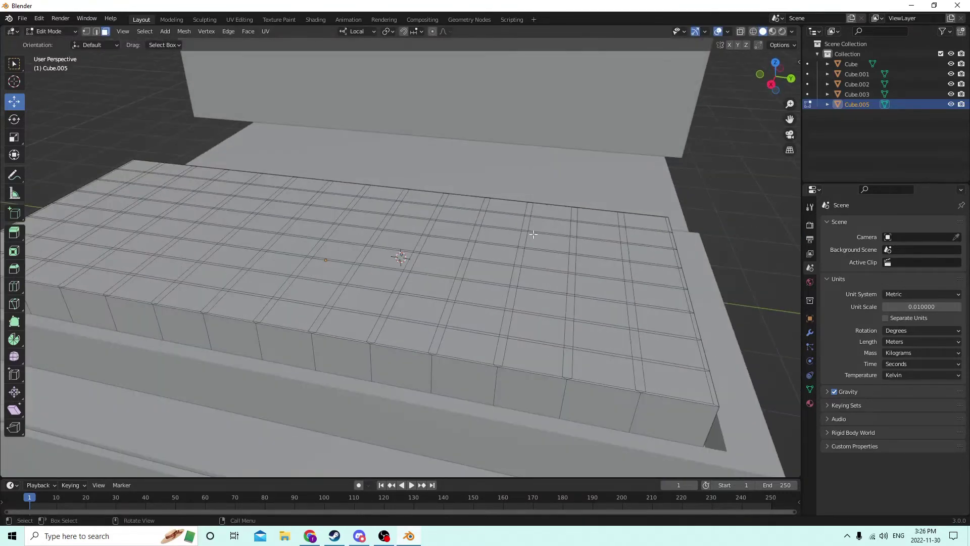
middle_drag(497, 351, 519, 325)
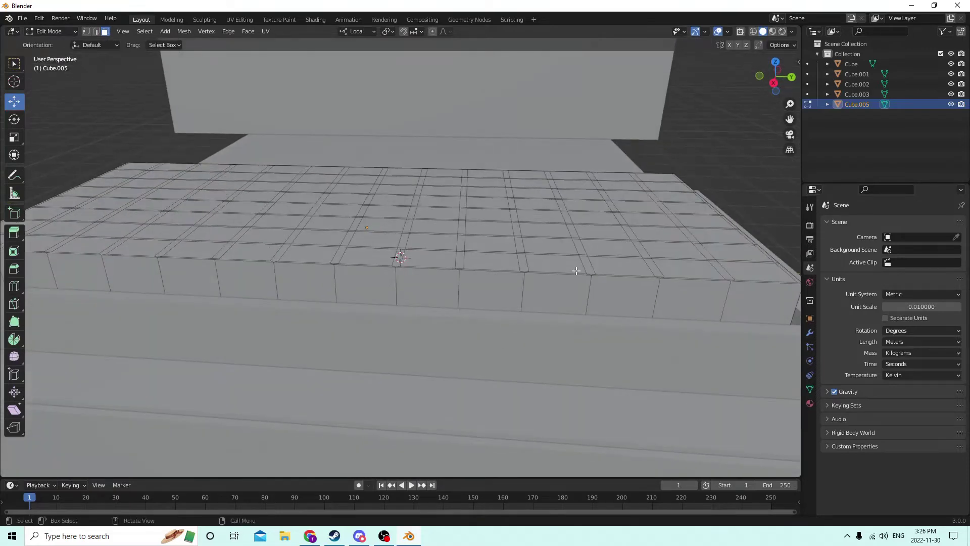
mouse_move(576, 270)
middle_down()
mouse_move(563, 258)
mouse_move(571, 257)
middle_up()
scroll(581, 277, down, 4)
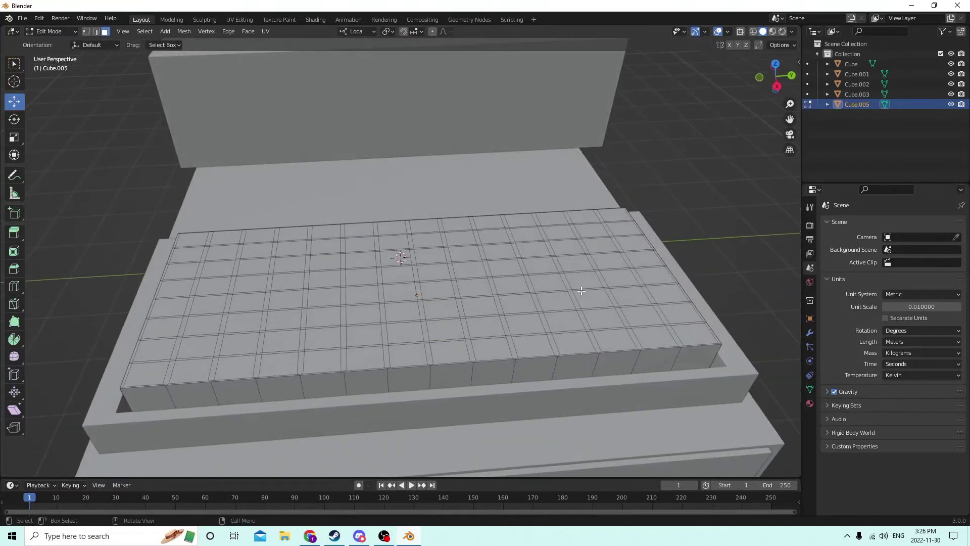
key(Tab)
key(Tab)
middle_drag(571, 303, 505, 277)
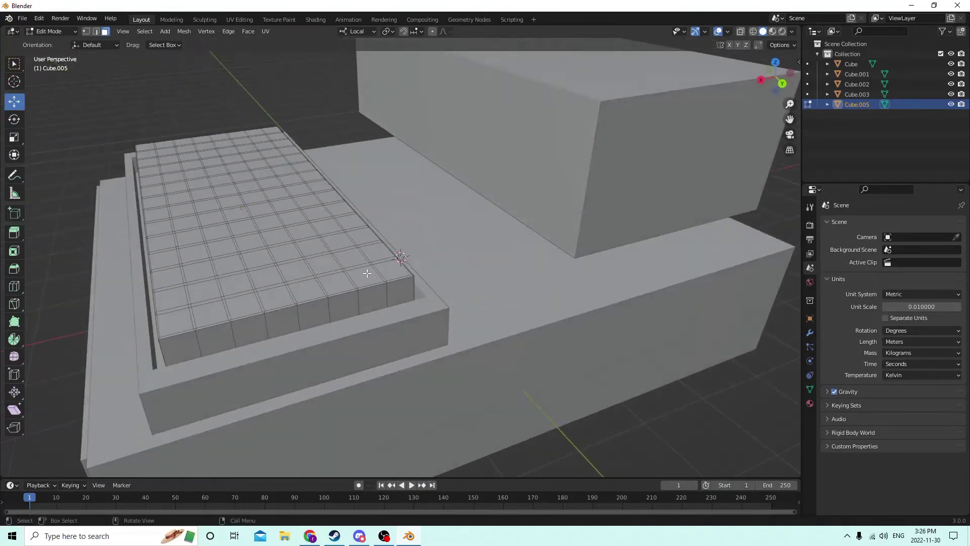
scroll(363, 272, up, 2)
middle_drag(357, 265, 440, 250)
scroll(419, 259, down, 3)
In object mode, move the whole inset slab slightly downward along its Z axis.
key(Tab)
scroll(595, 305, up, 2)
click(451, 291)
click(438, 217)
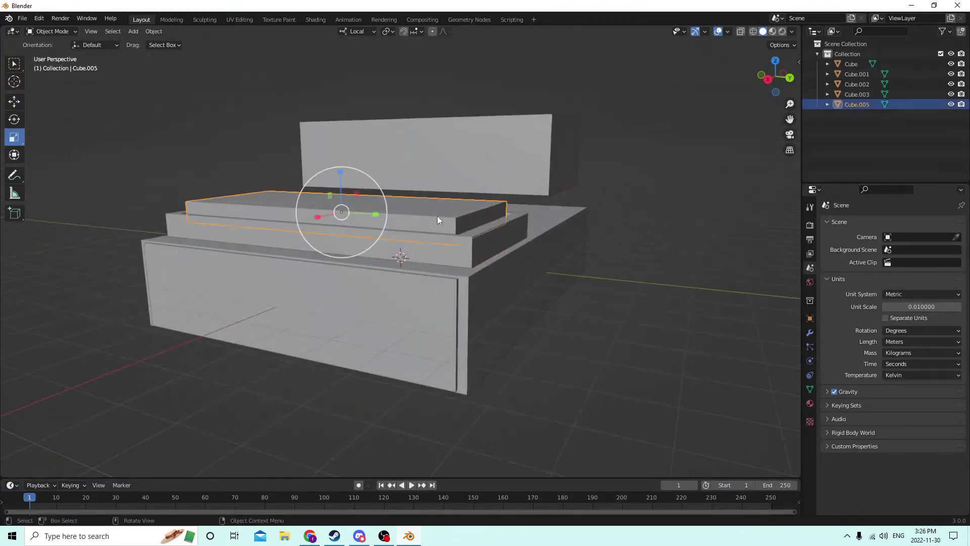
scroll(438, 216, up, 3)
click(14, 101)
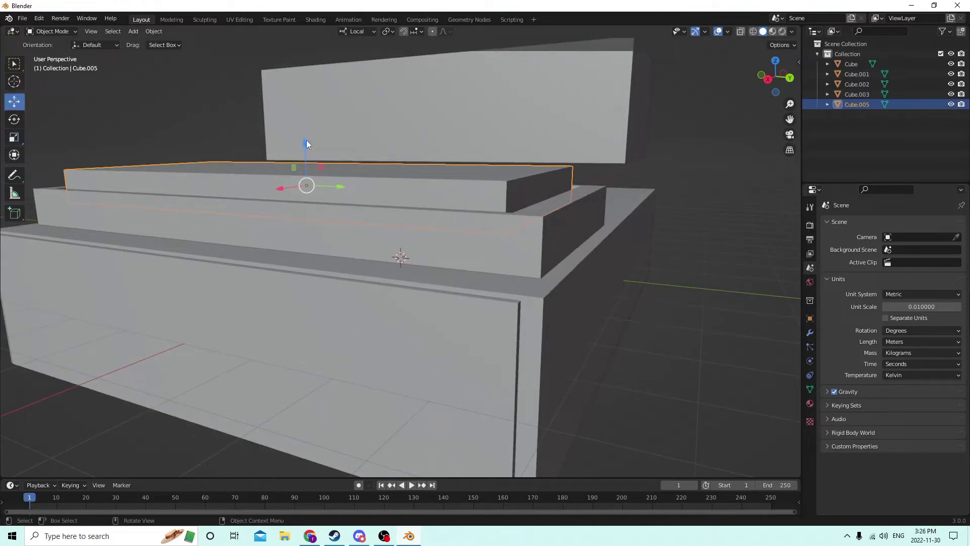
drag(306, 140, 303, 144)
middle_drag(303, 145, 334, 190)
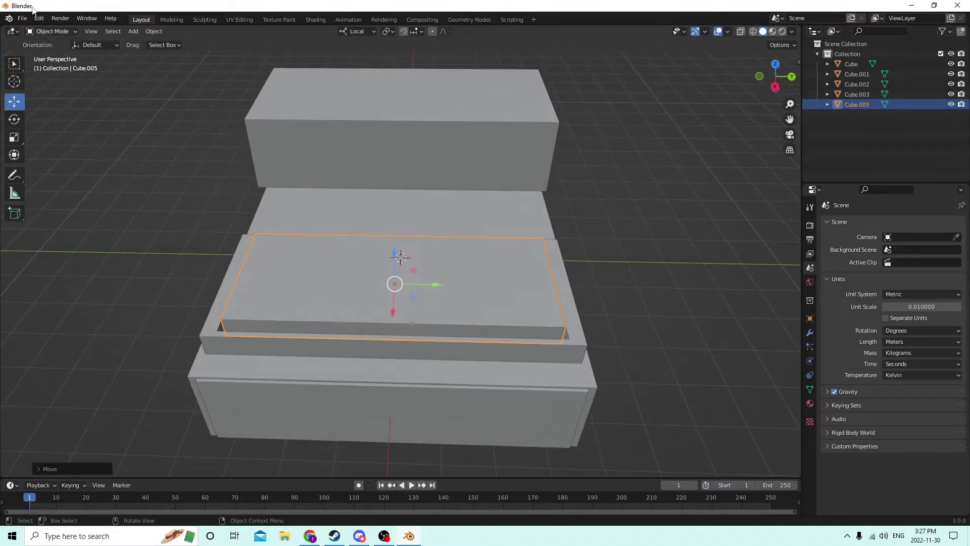
Undo the recent moves and mode changes on the inset slab, back to before the grid bevel.
key(Tab)
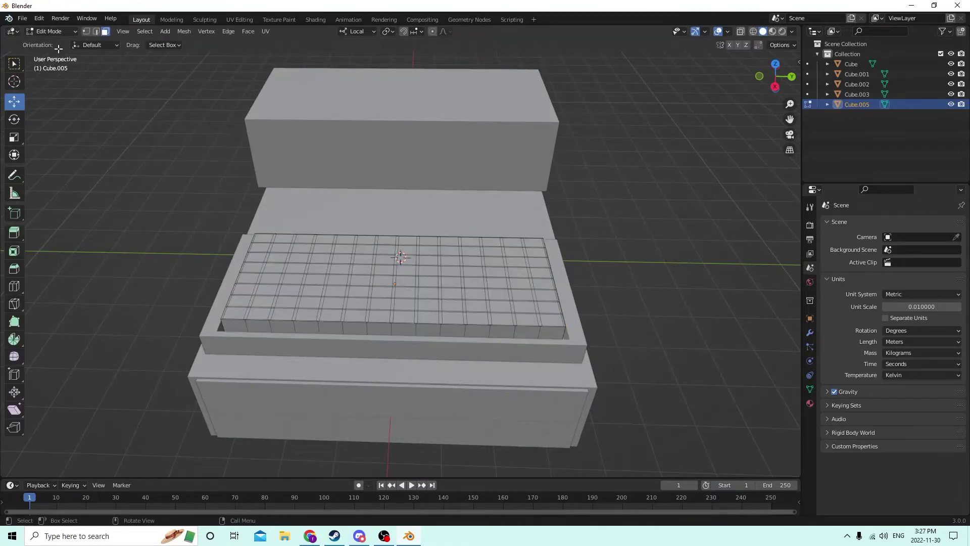
click(40, 19)
click(50, 31)
click(43, 19)
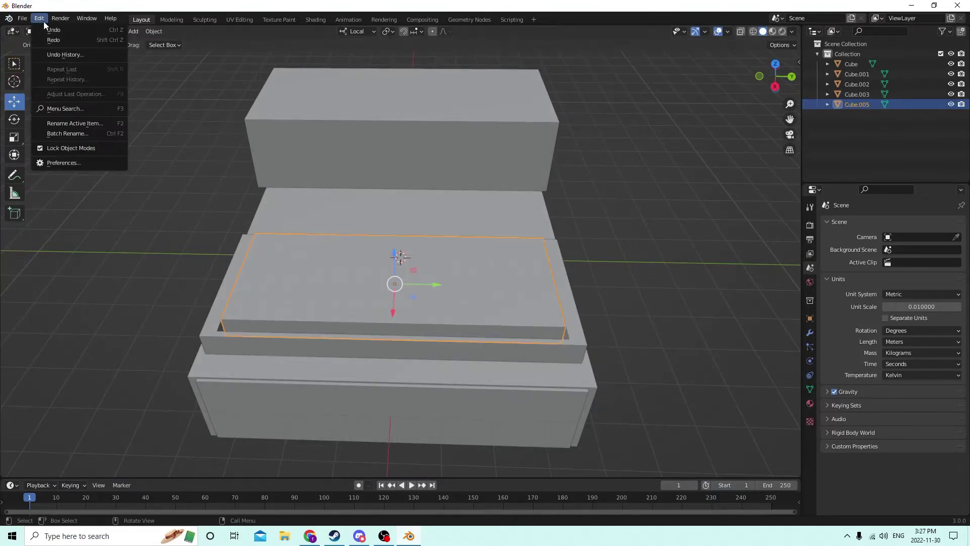
click(52, 29)
click(39, 18)
click(52, 30)
click(39, 19)
click(52, 30)
click(40, 20)
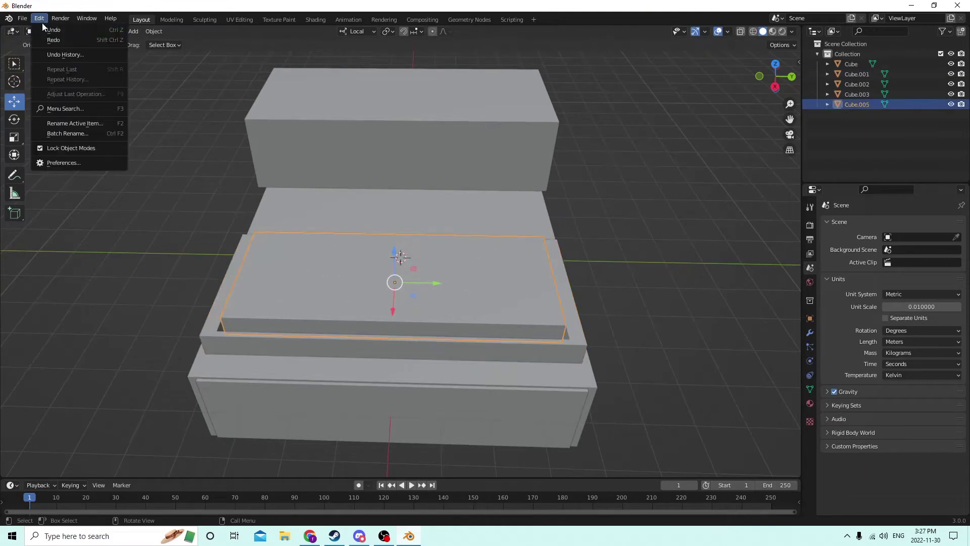
click(52, 29)
click(40, 19)
click(52, 30)
click(40, 19)
click(53, 30)
click(40, 20)
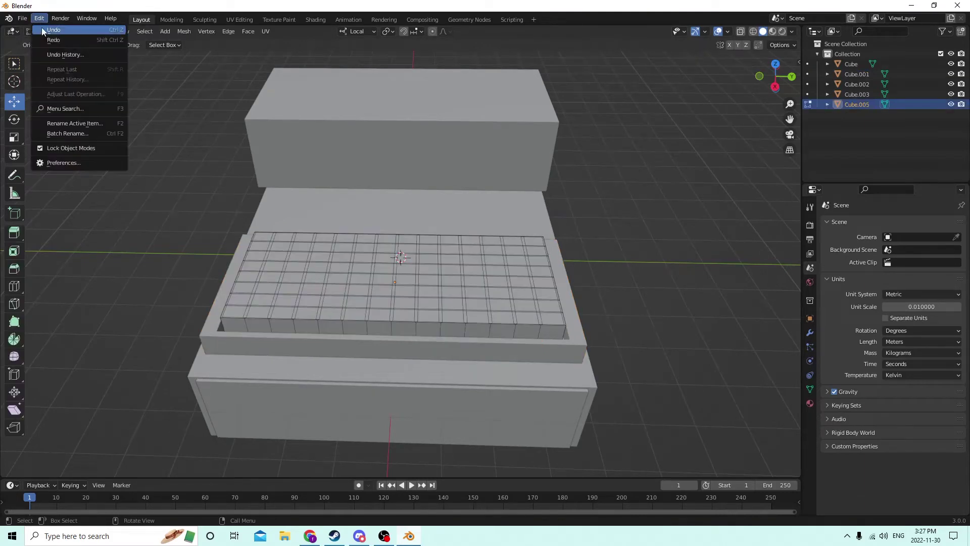
click(43, 30)
click(39, 19)
click(44, 30)
click(39, 19)
click(42, 30)
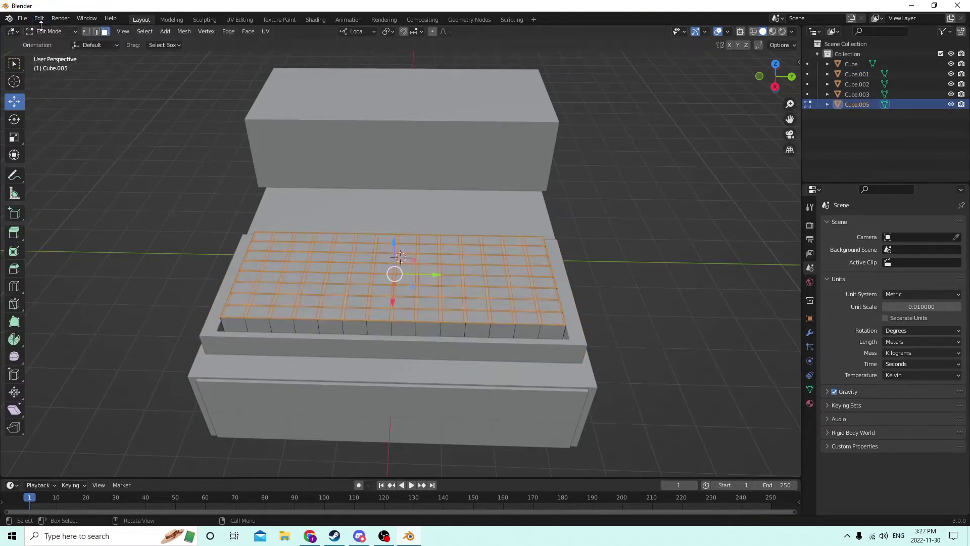
click(40, 20)
click(42, 29)
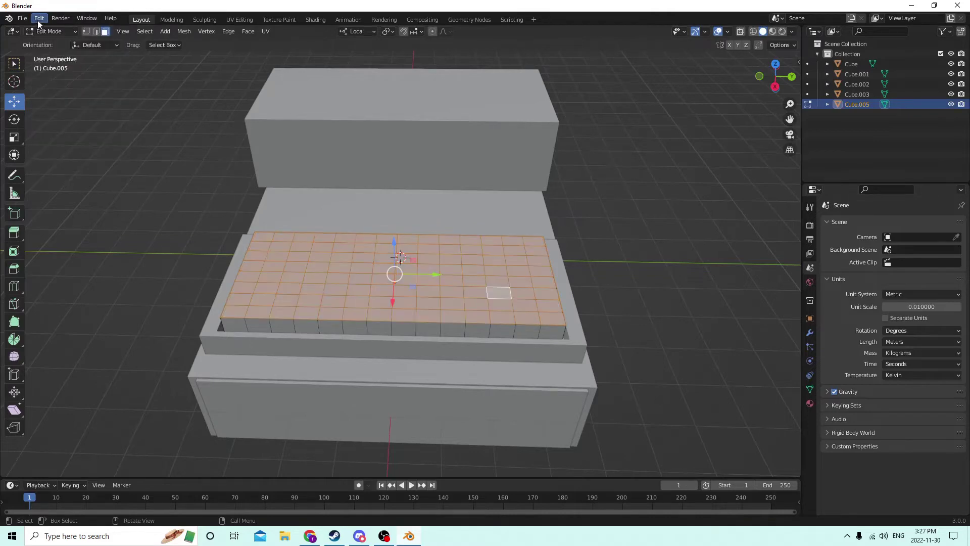
Redo the grid bevel, then deselect its faces and undo that deselection.
click(37, 20)
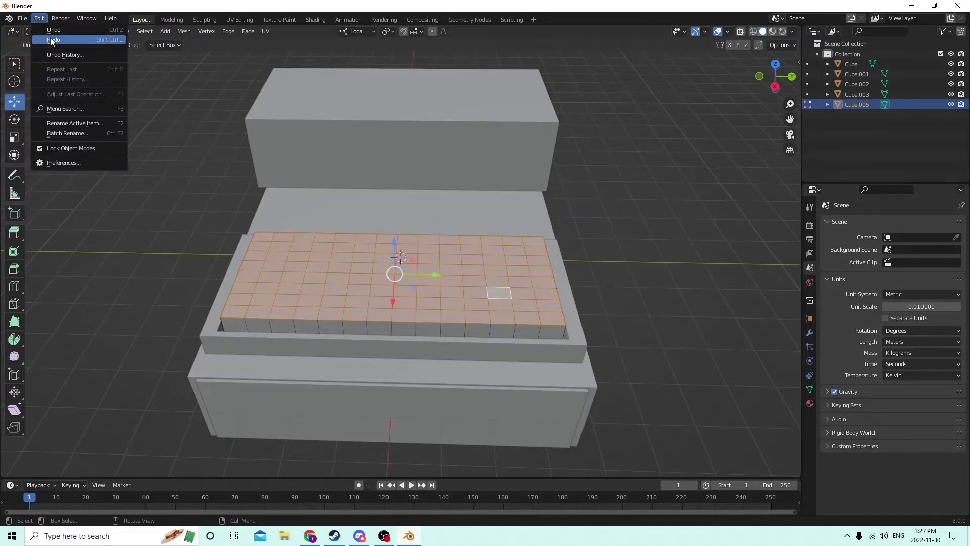
click(50, 41)
scroll(283, 172, up, 4)
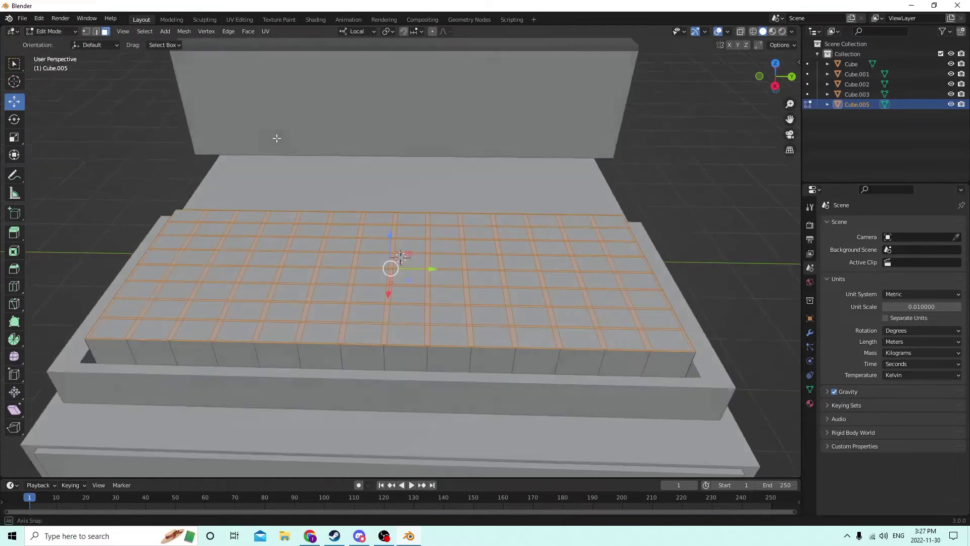
middle_drag(277, 138, 282, 122)
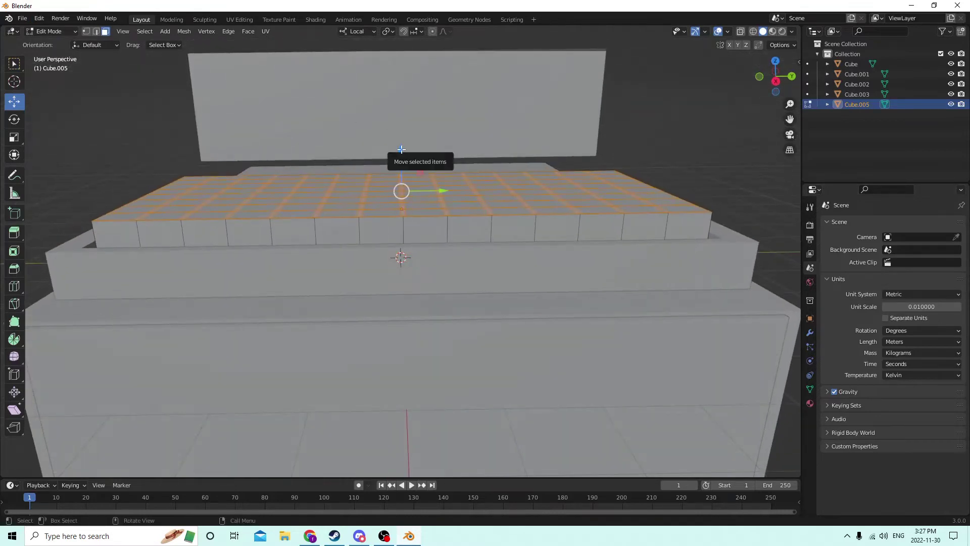
key(alt+a)
click(39, 18)
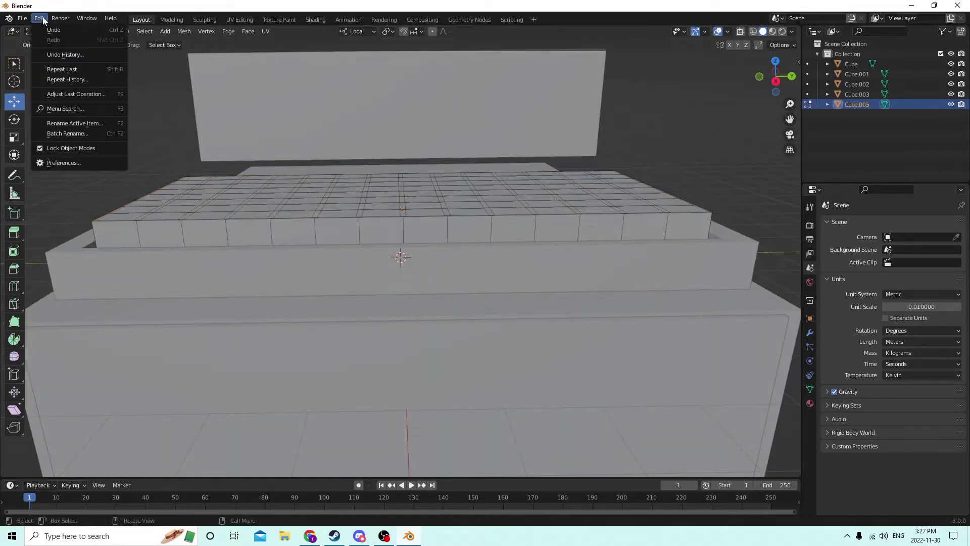
click(60, 18)
click(39, 18)
click(48, 29)
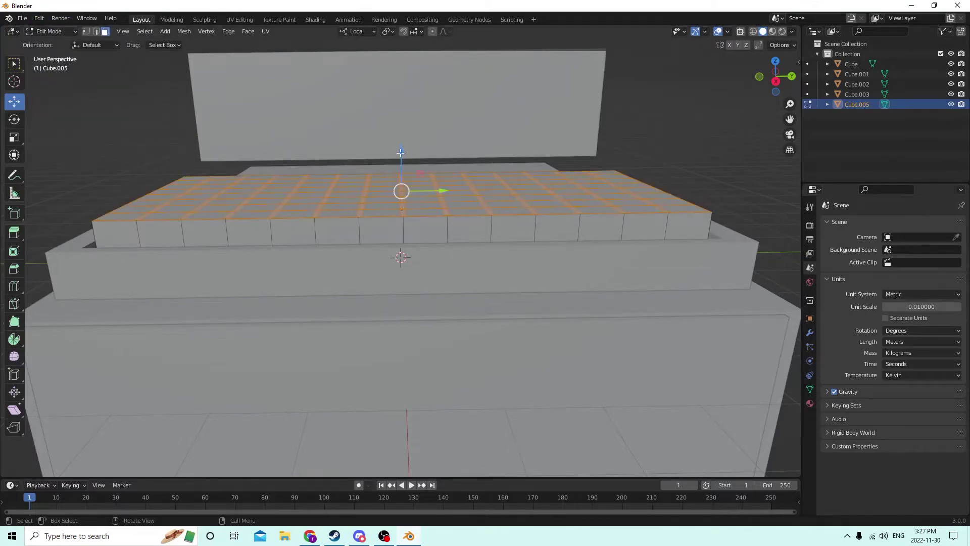
Undo the bevel on the slab's upper grid faces.
middle_drag(400, 153, 378, 164)
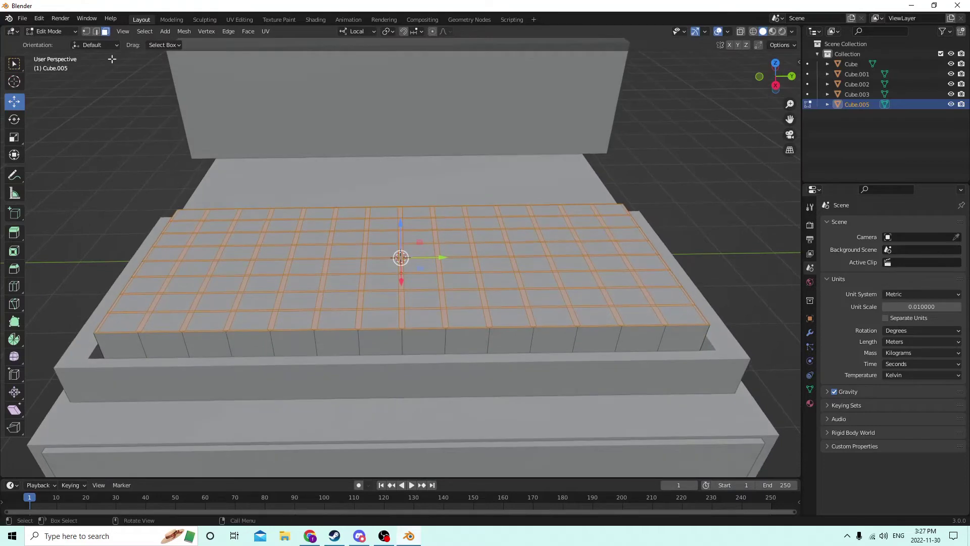
click(36, 21)
click(47, 29)
Undo the selection of the four front rows of grid faces on the slab's upper surface.
click(39, 19)
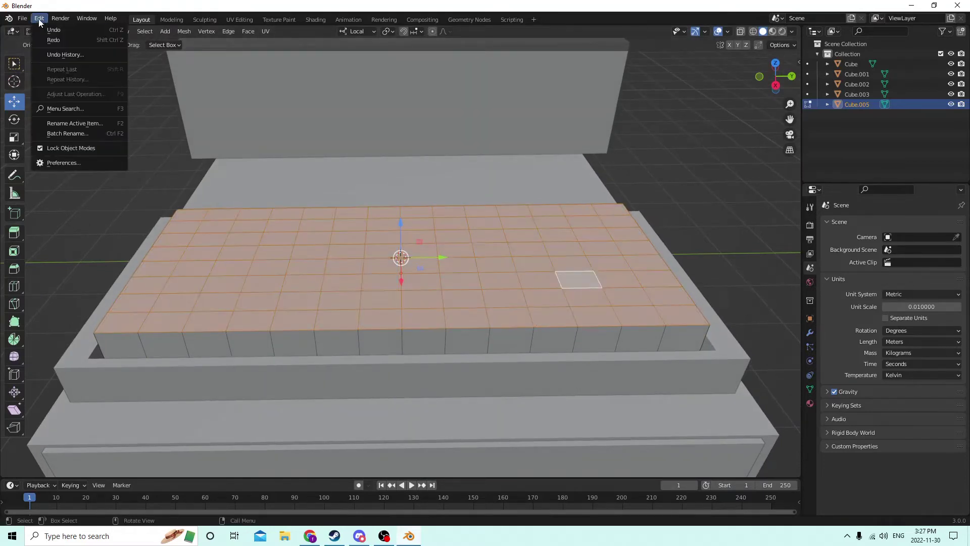
click(39, 22)
click(40, 23)
click(46, 29)
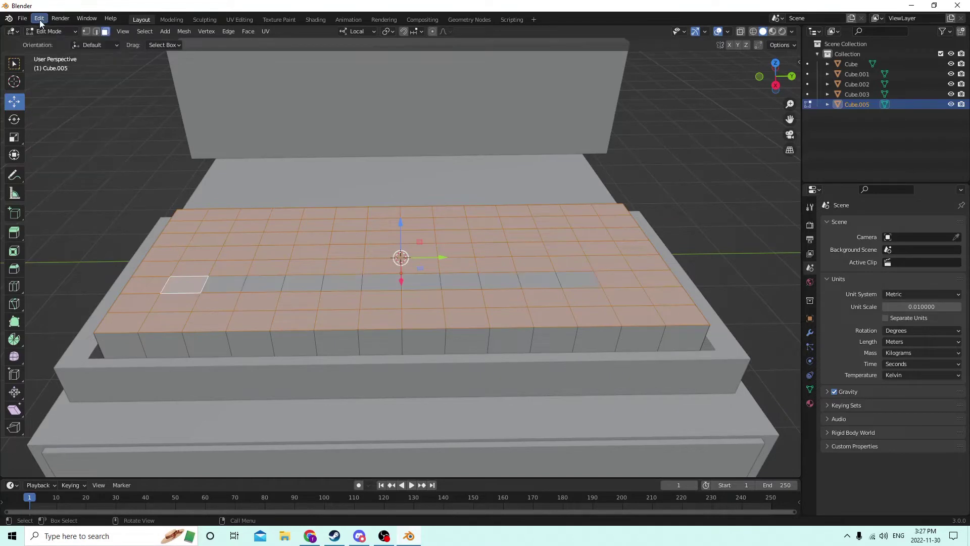
click(42, 23)
click(45, 29)
click(39, 19)
click(45, 29)
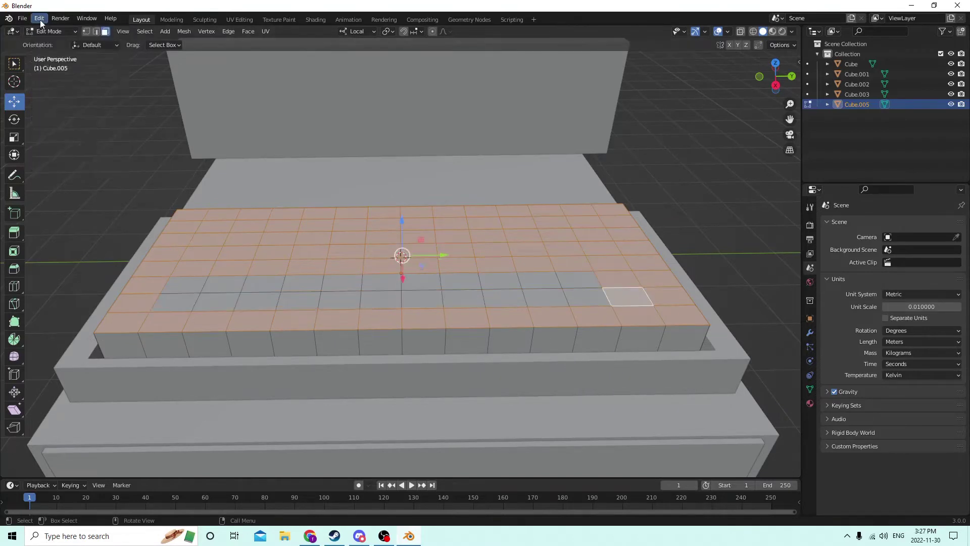
click(39, 19)
click(45, 30)
click(39, 20)
click(44, 30)
click(40, 19)
click(44, 29)
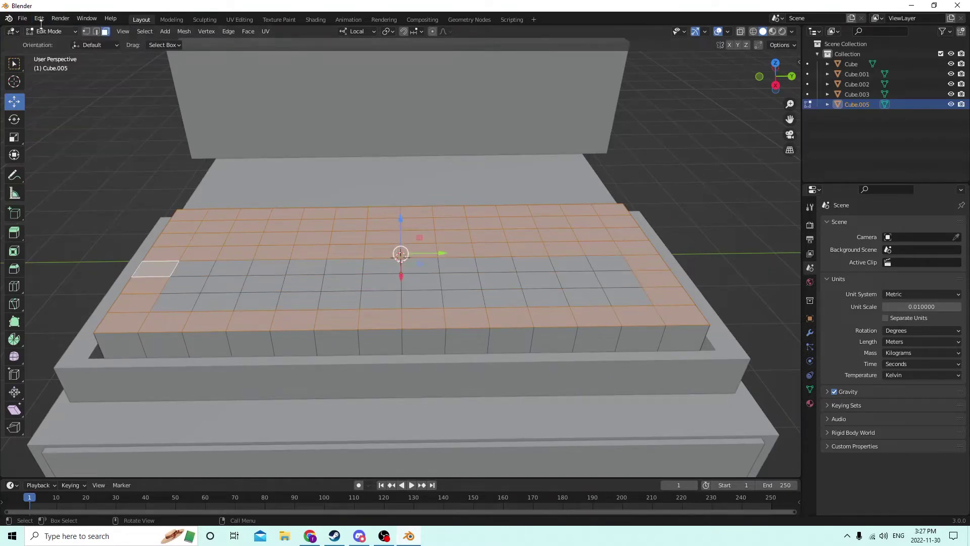
click(39, 19)
click(44, 30)
click(39, 19)
click(45, 29)
click(40, 20)
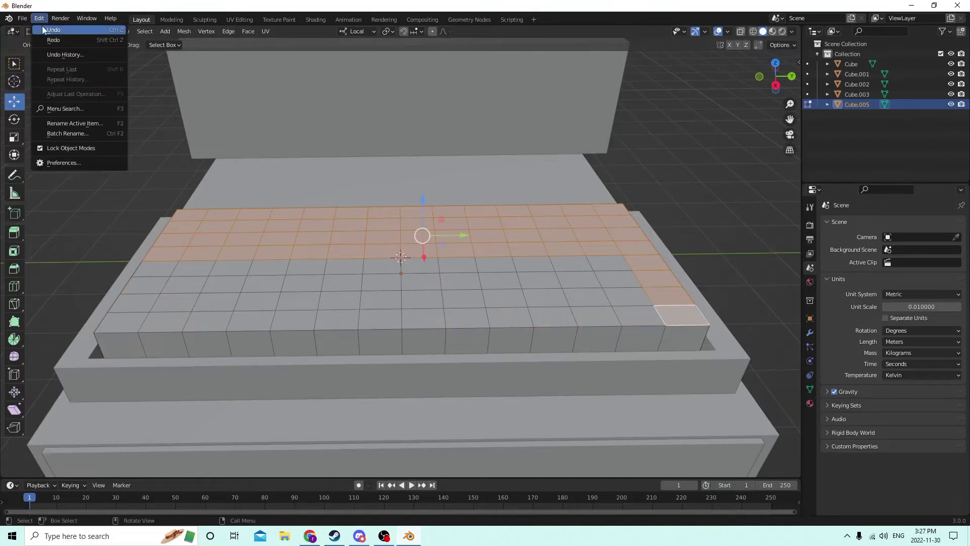
click(44, 30)
click(39, 19)
click(45, 30)
Undo the selection of the four rear rows of grid faces so no face on the slab is selected.
click(39, 20)
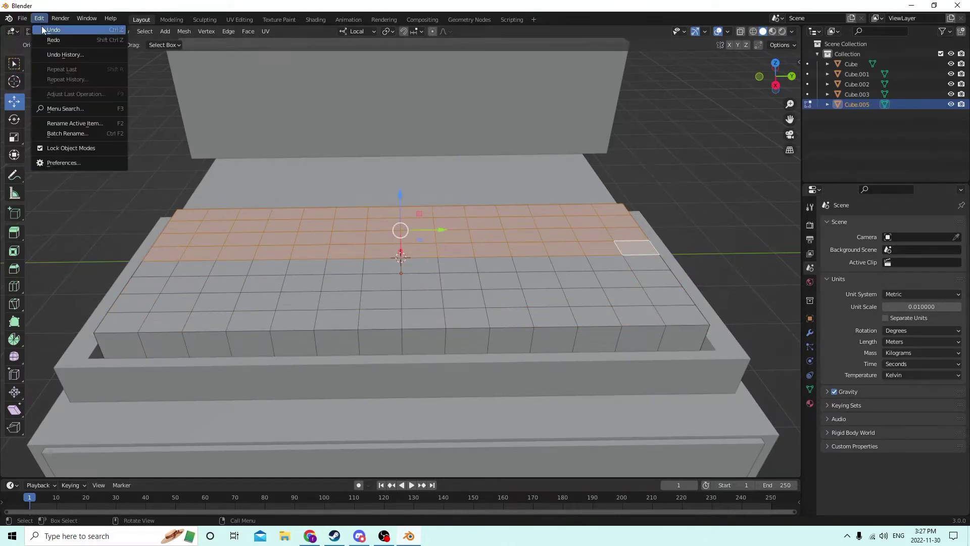
click(44, 29)
click(40, 19)
click(44, 30)
click(39, 20)
click(44, 29)
click(40, 19)
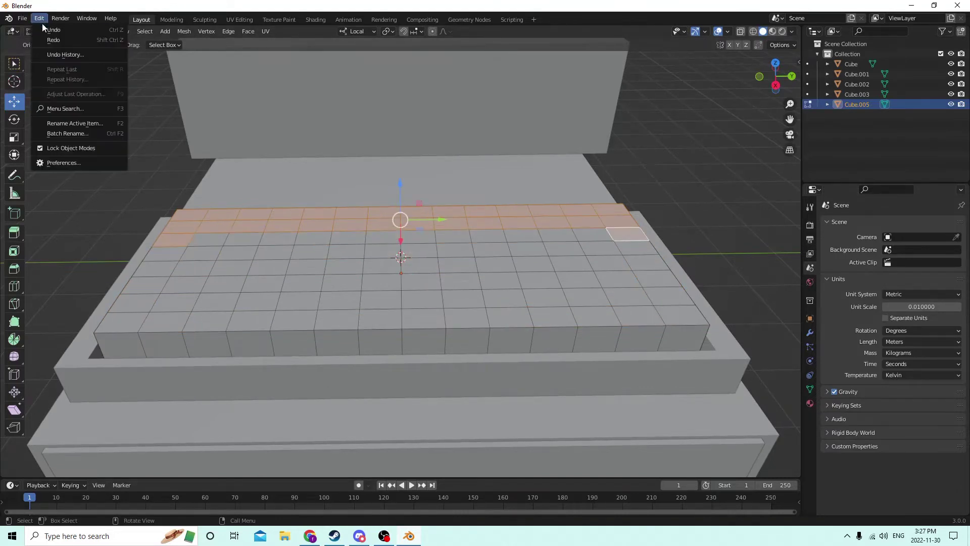
click(44, 30)
click(39, 19)
click(44, 29)
click(40, 19)
click(45, 30)
click(39, 19)
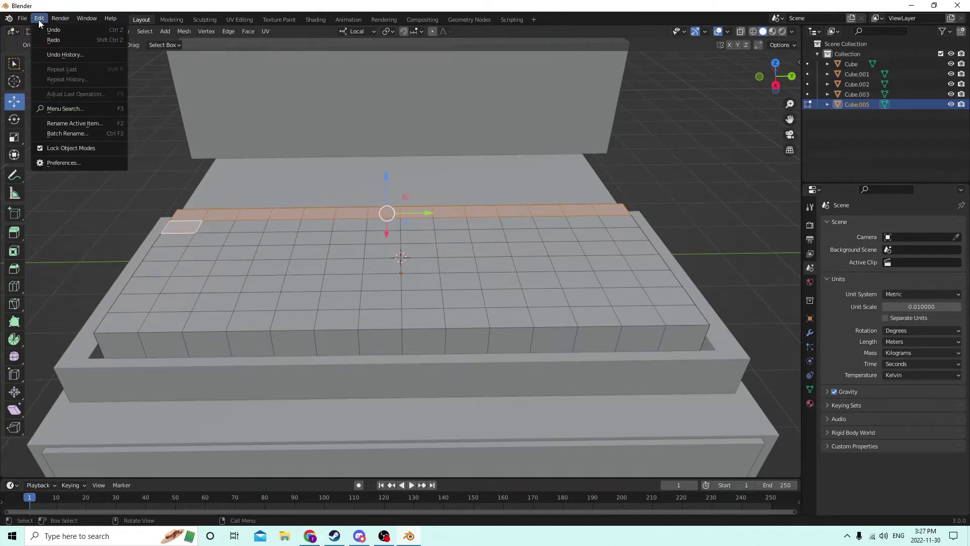
click(45, 29)
click(40, 19)
click(44, 30)
click(40, 20)
click(45, 30)
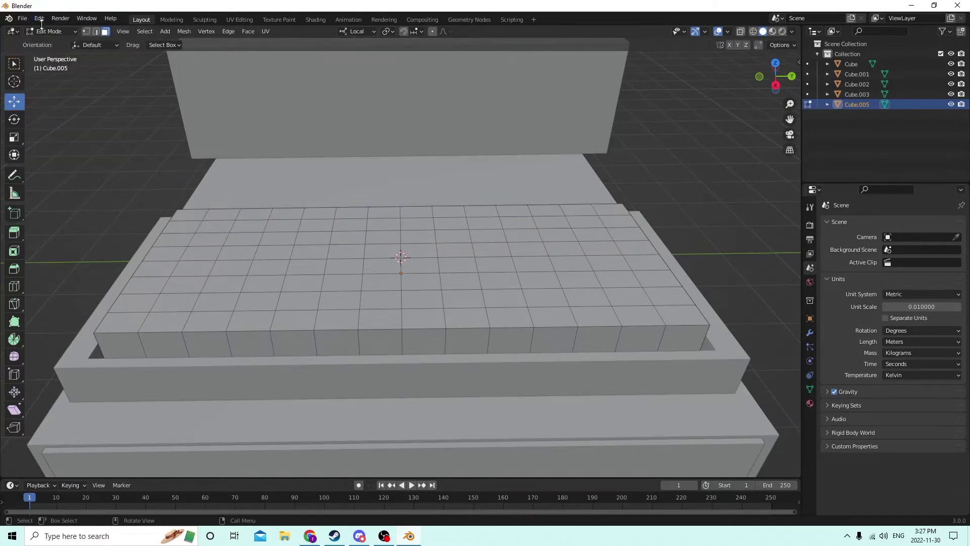
Continue undoing the earlier edge selections on the slab's grid, returning to edge selection mode.
click(39, 19)
click(43, 29)
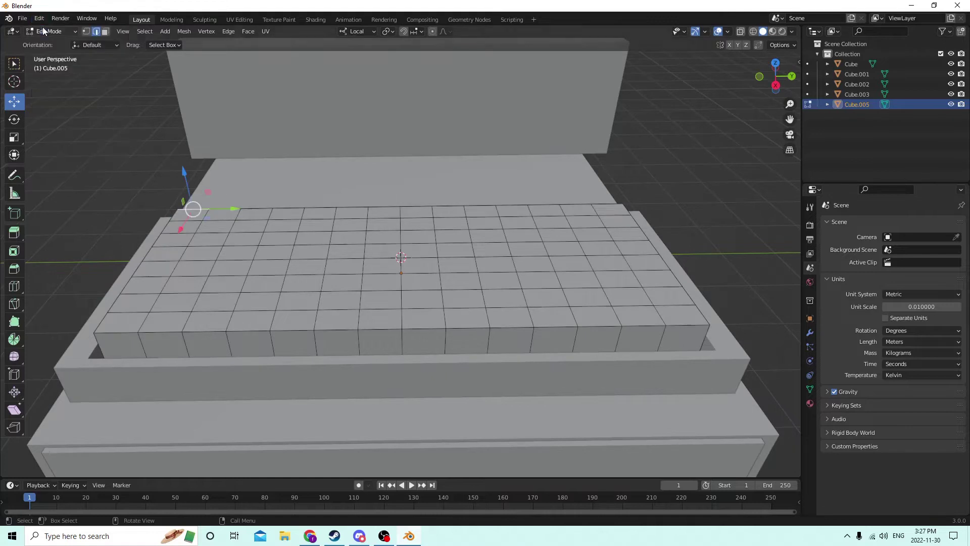
click(39, 19)
click(42, 28)
click(40, 20)
click(43, 29)
click(40, 20)
click(43, 29)
click(41, 20)
click(45, 29)
click(39, 20)
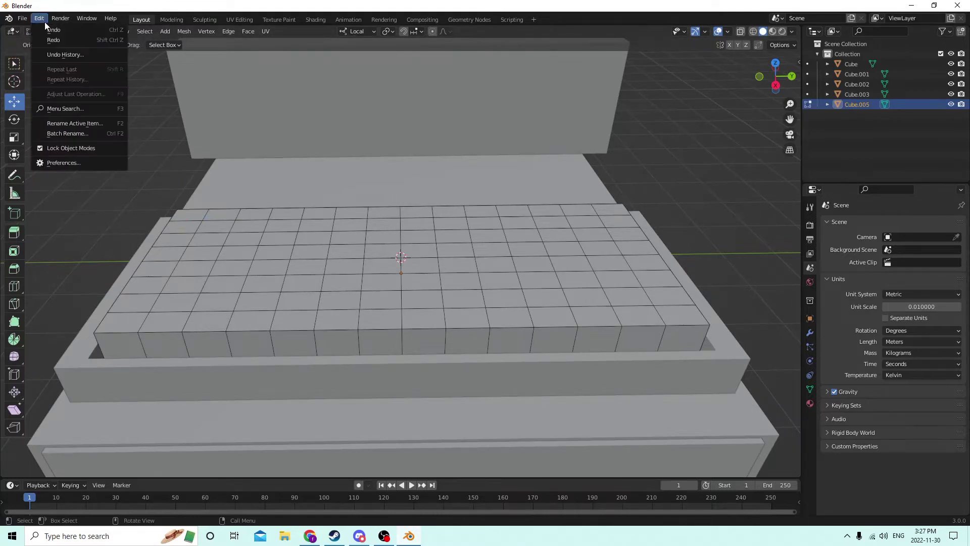
click(44, 29)
In object mode, join the inset slab with the tray-like slab that surrounds it.
middle_drag(759, 202, 665, 196)
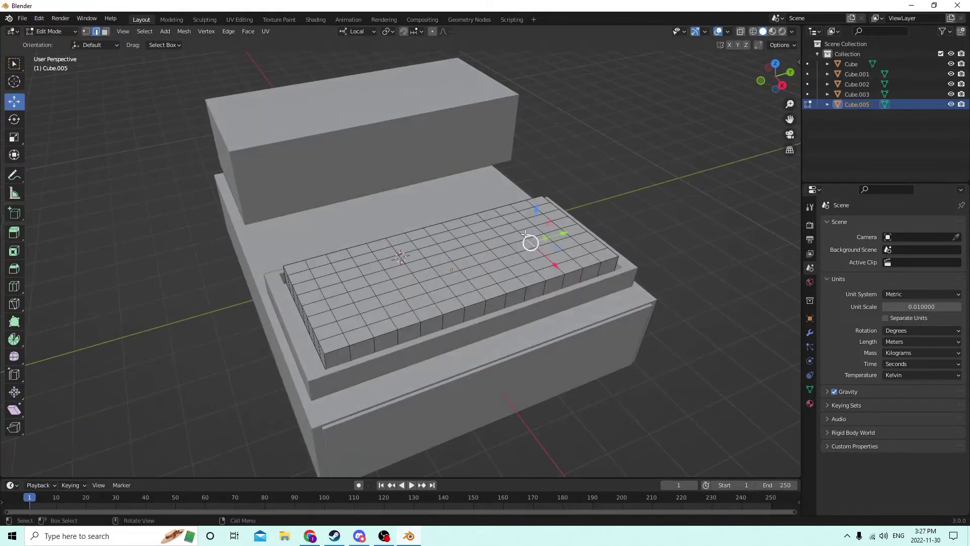
middle_drag(525, 235, 510, 221)
key(Tab)
key(ctrl+z)
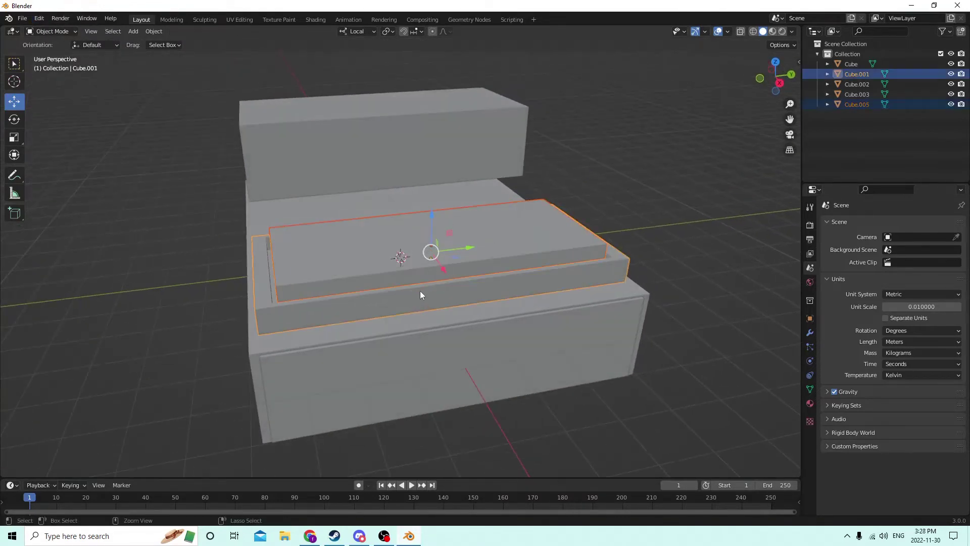
Select the raised rear block and scale it taller along its Z axis.
middle_drag(425, 280, 535, 224)
middle_drag(501, 192, 511, 258)
mouse_move(529, 228)
mouse_down()
mouse_move(551, 227)
mouse_move(541, 228)
mouse_up()
middle_drag(541, 228, 387, 127)
click(381, 191)
click(14, 136)
drag(387, 128, 260, 477)
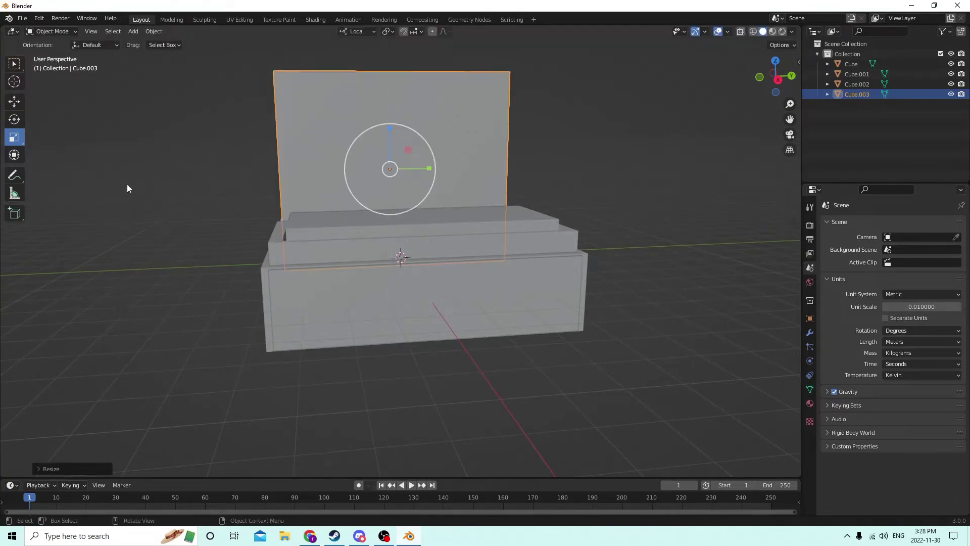
Raise the tall block onto the box's rear end, slide it back along X, and make it thinner.
click(14, 105)
middle_drag(236, 150, 363, 171)
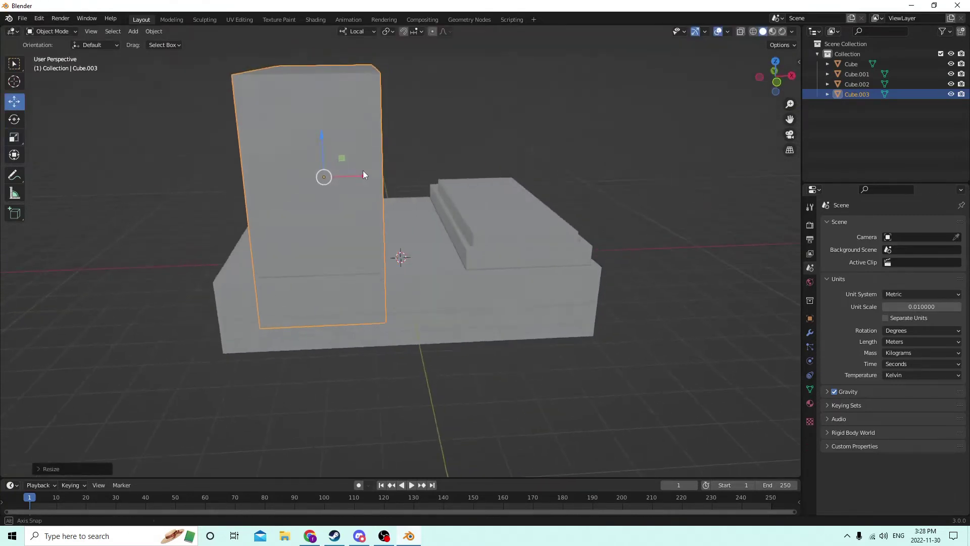
drag(326, 138, 318, 89)
drag(365, 134, 302, 134)
click(13, 136)
click(13, 102)
mouse_move(302, 135)
middle_down()
mouse_move(257, 150)
mouse_move(199, 149)
mouse_move(299, 156)
mouse_move(309, 122)
middle_up()
Move the rear block's upper front edge backward along X to slope its front face.
key(Tab)
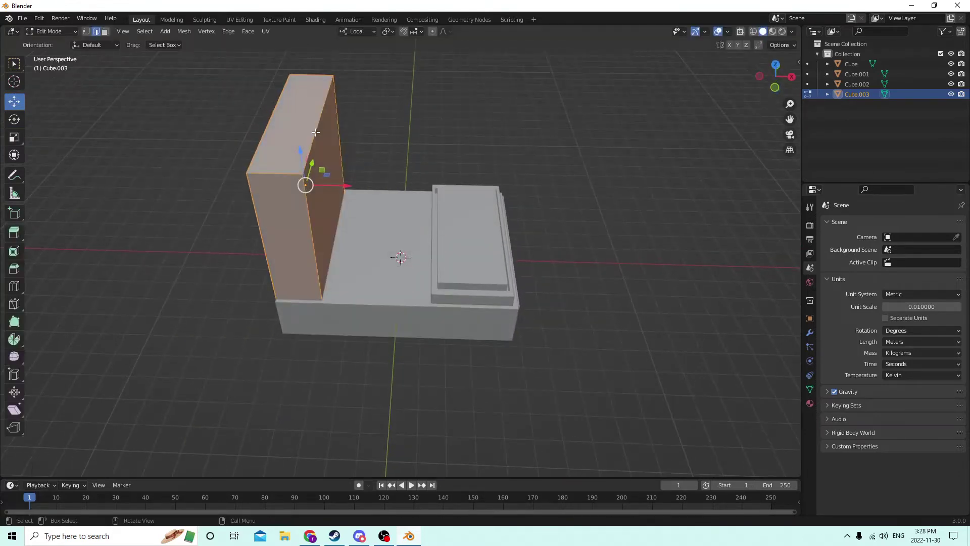
click(315, 131)
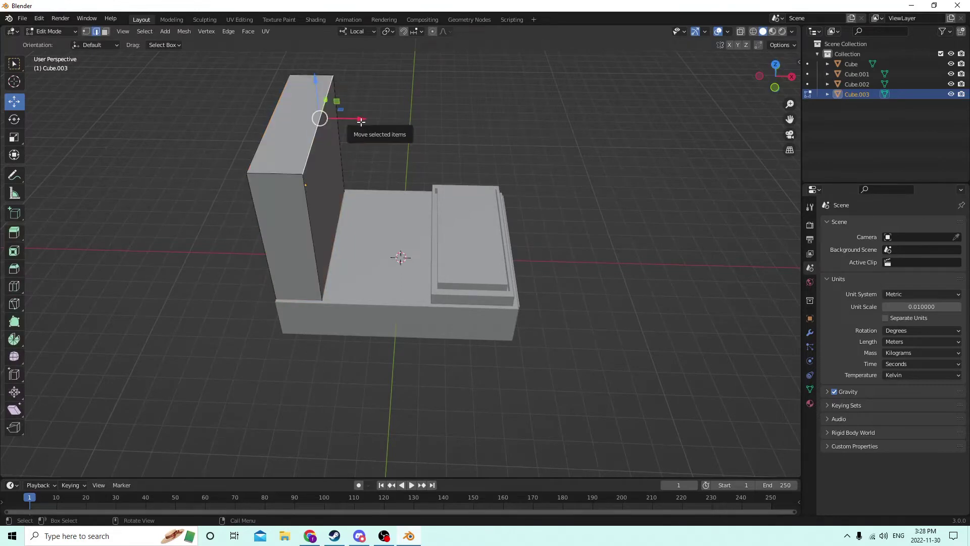
drag(349, 123, 344, 122)
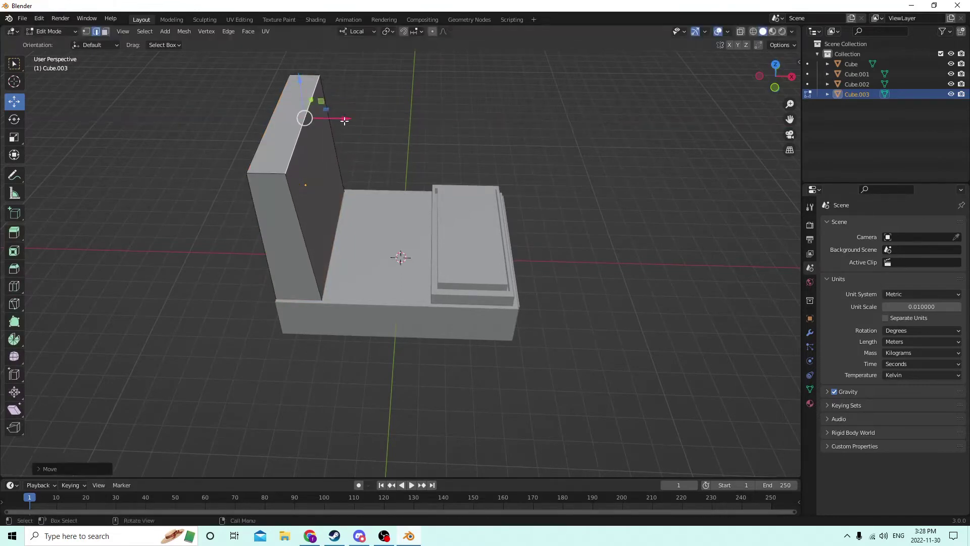
middle_drag(343, 122, 406, 96)
Undo the deselection and the move of the rear block's upper front edge.
click(34, 19)
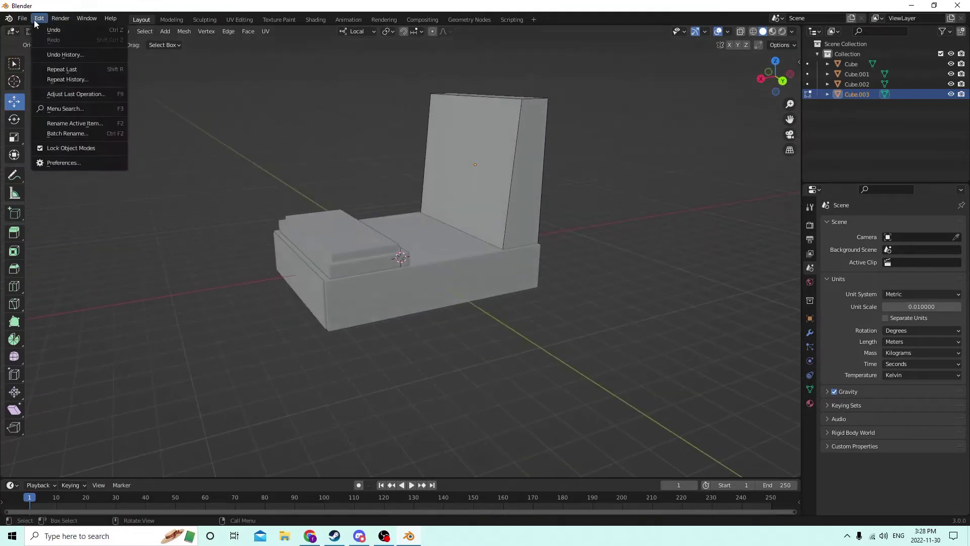
click(50, 30)
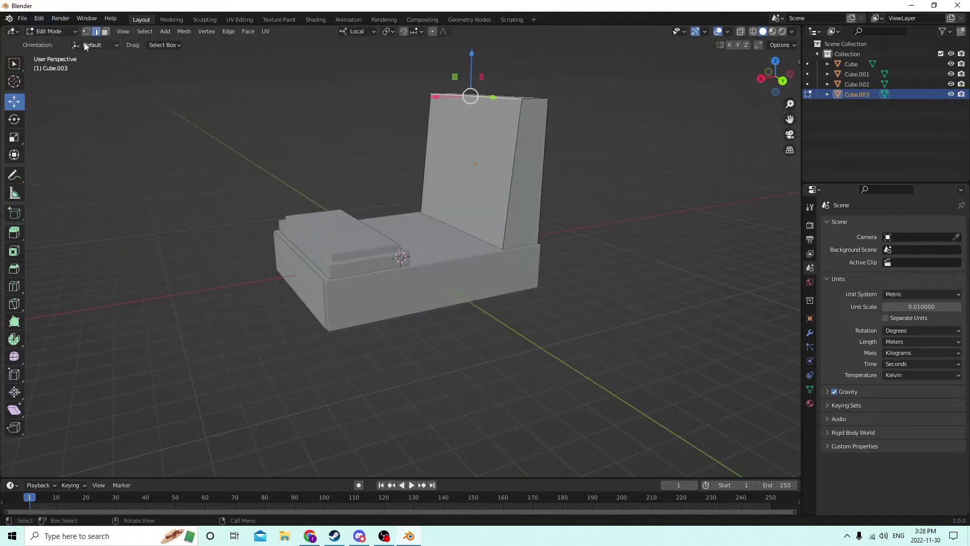
click(37, 19)
click(51, 31)
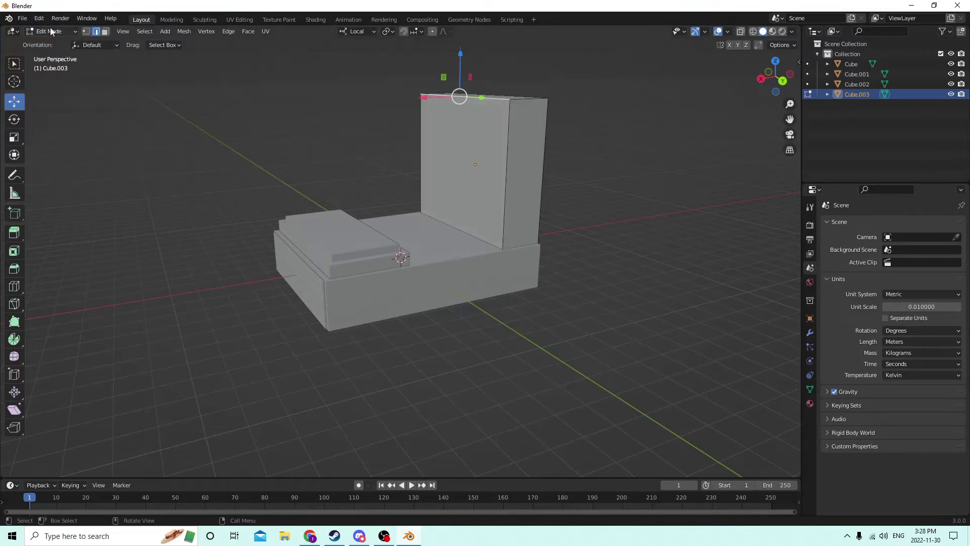
Return to object mode and duplicate the rear block in place.
middle_drag(380, 166, 468, 170)
key(Tab)
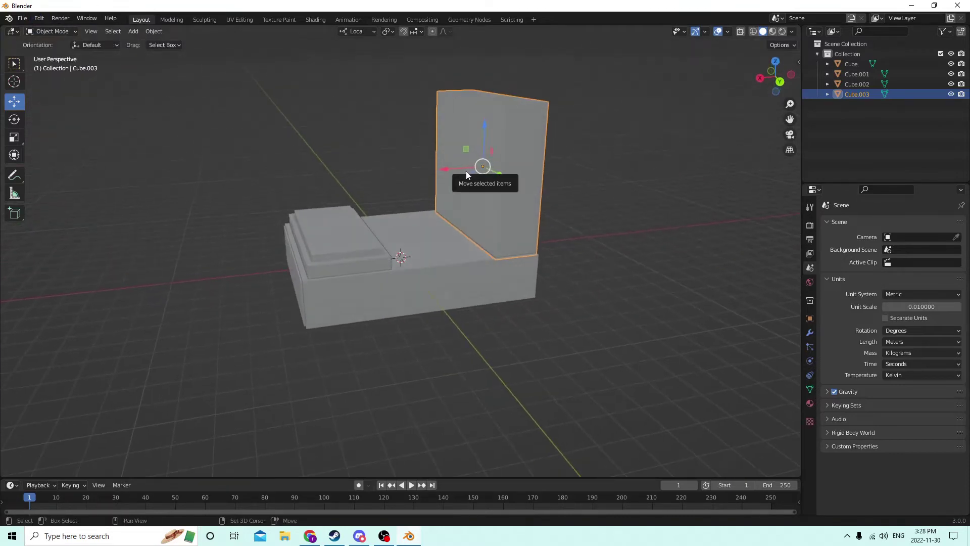
key(shift+d)
key(Escape)
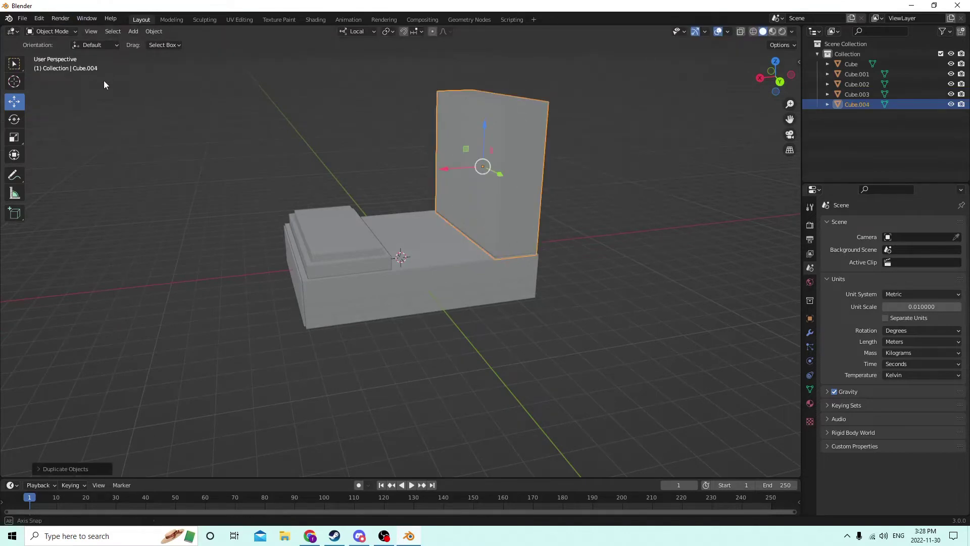
middle_drag(104, 81, 515, 136)
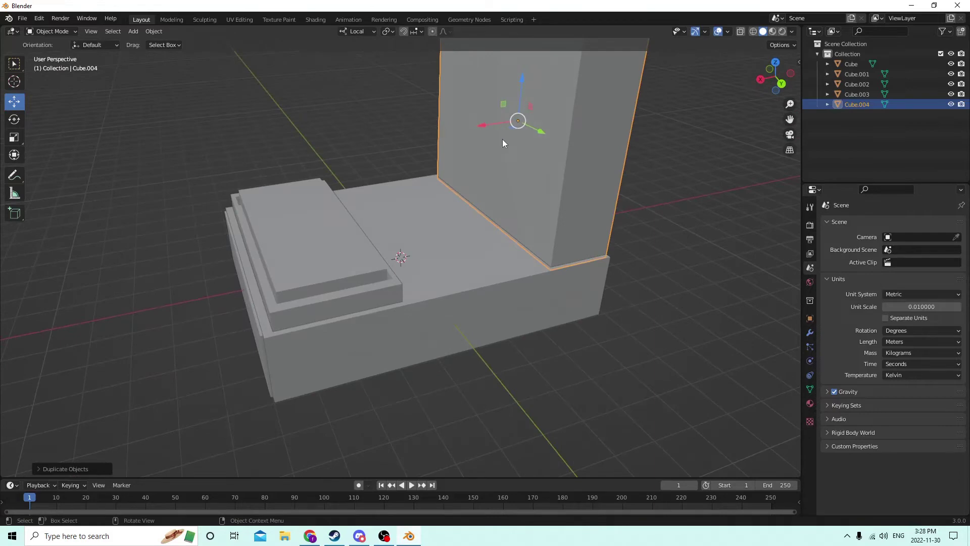
Scale the duplicate down uniformly and move it forward along X so it projects from the rear block's front.
middle_drag(165, 109, 513, 139)
key(s)
click(604, 127)
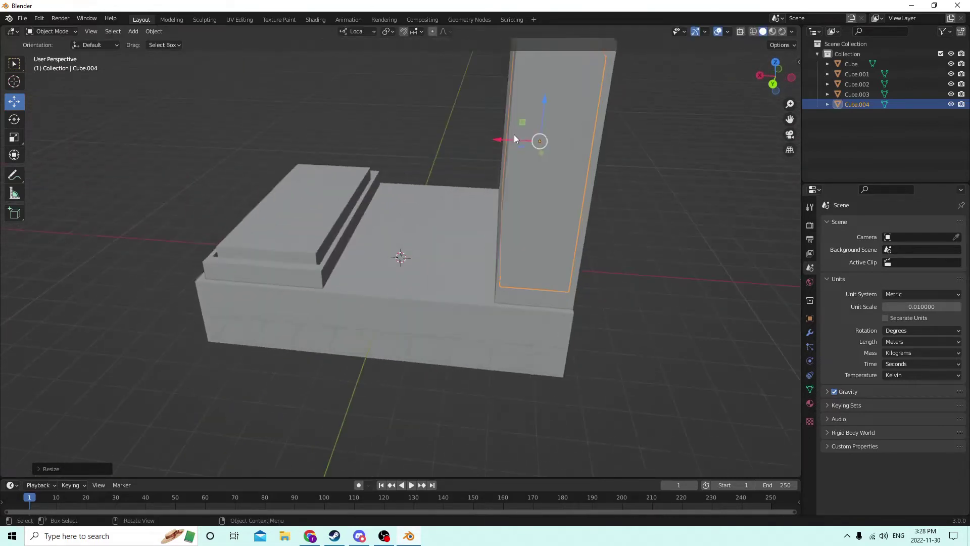
drag(500, 137, 477, 134)
middle_drag(478, 134, 518, 89)
Move the large rear block's upper front edge backward along X so its front face slopes.
key(Tab)
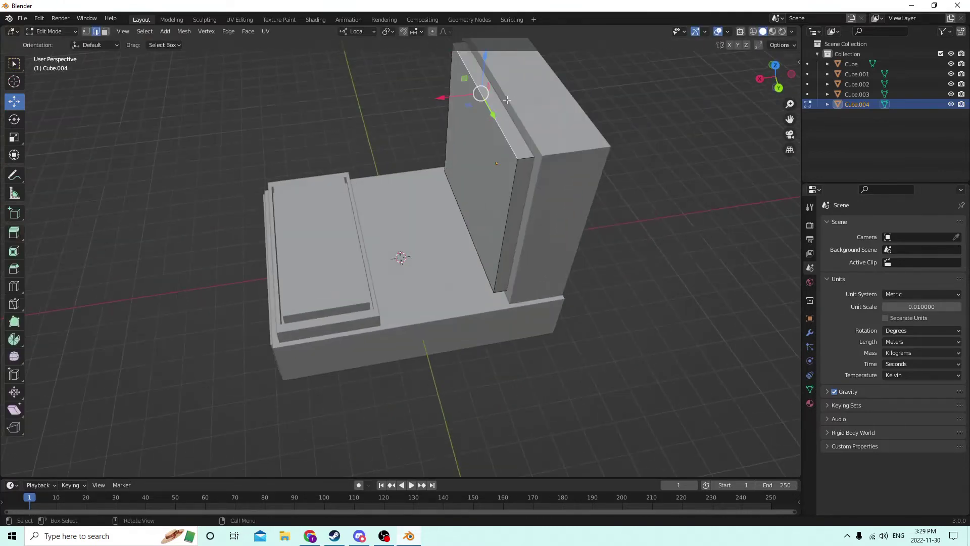
key(Tab)
click(507, 102)
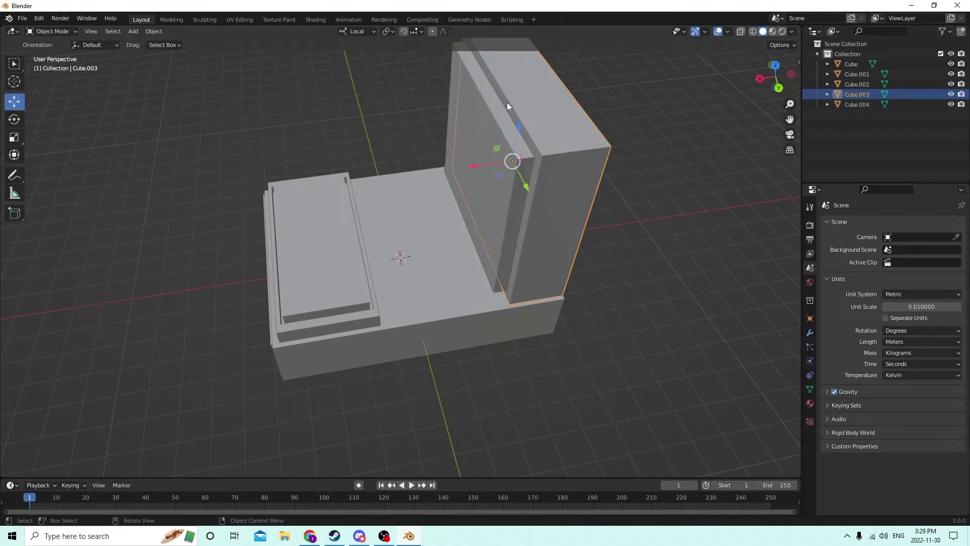
key(Tab)
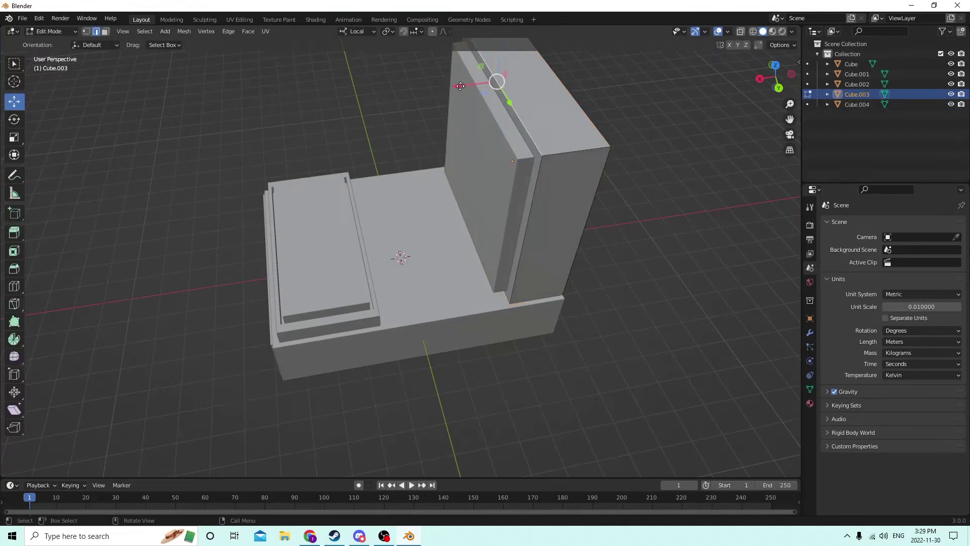
drag(460, 86, 473, 86)
middle_drag(472, 87, 467, 67)
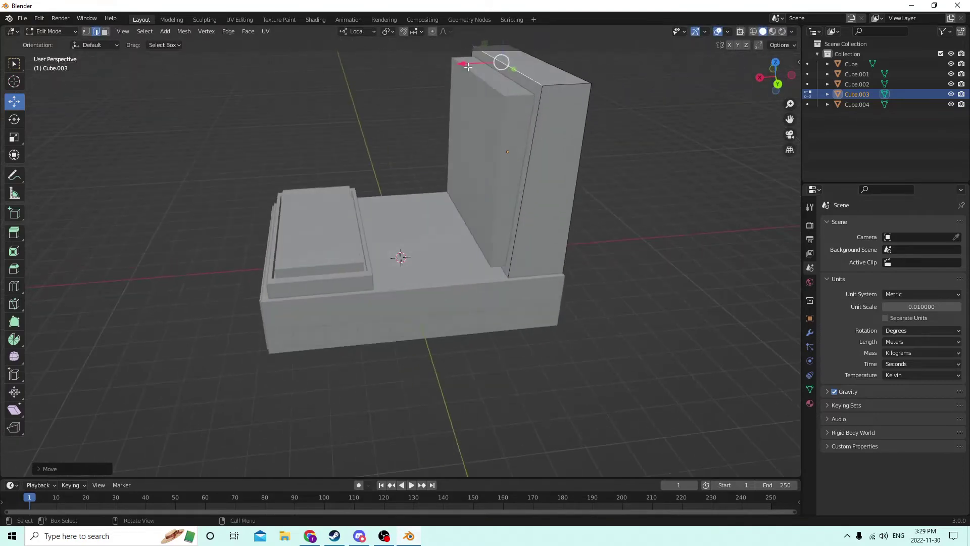
key(Tab)
Duplicate the smaller projecting block in place.
click(480, 124)
middle_drag(478, 122, 450, 120)
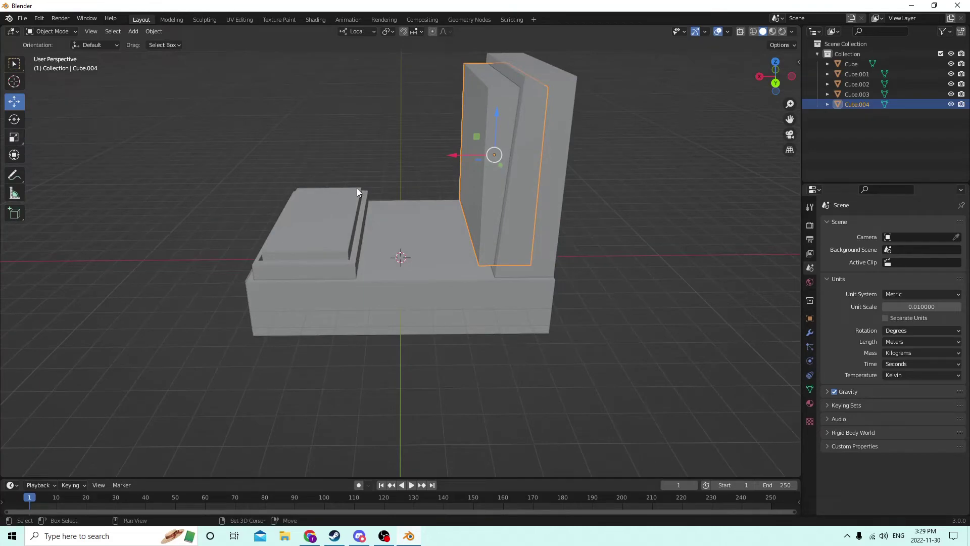
key(shift+d)
right_click(507, 177)
Subtract the duplicate from the large rear block with Bool Tool's Auto Boolean Difference.
shift+click(543, 188)
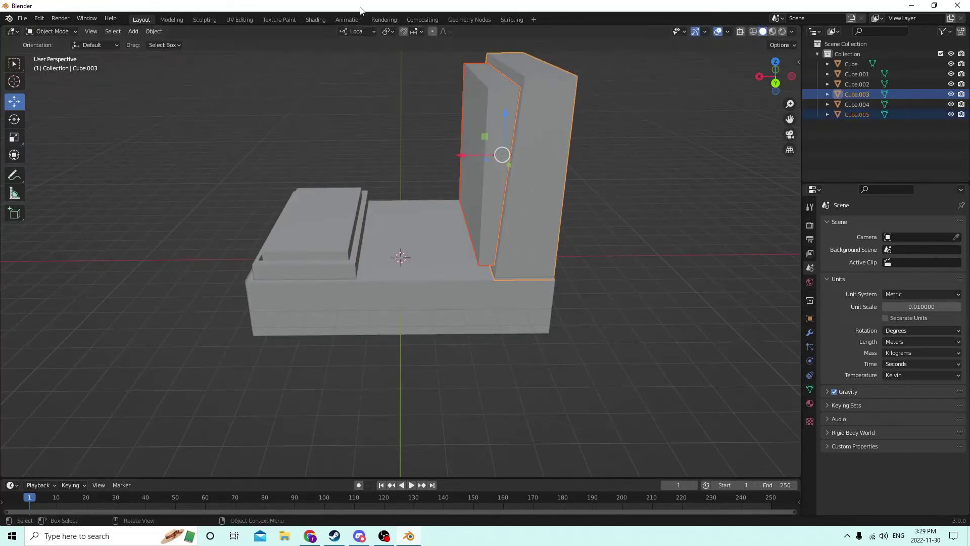
click(152, 32)
mouse_move(192, 365)
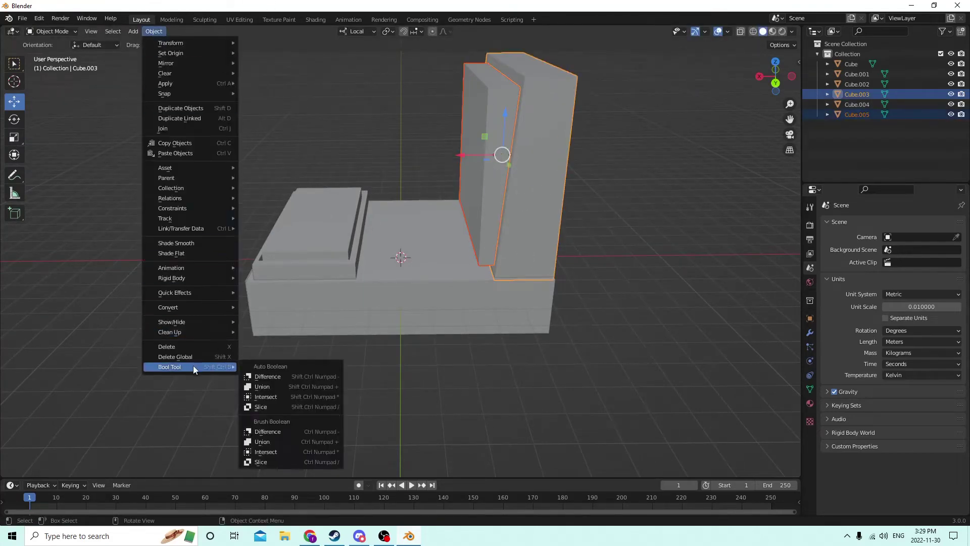
click(265, 377)
middle_drag(322, 302, 371, 287)
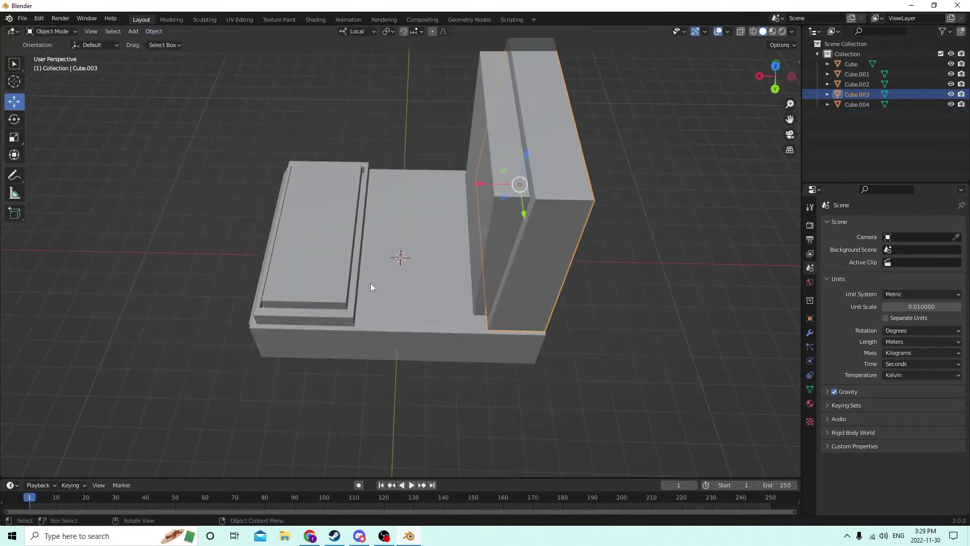
Scale the remaining smaller block thinner along X and move it back into the rear block's recess.
click(511, 184)
middle_drag(489, 190, 199, 136)
click(14, 137)
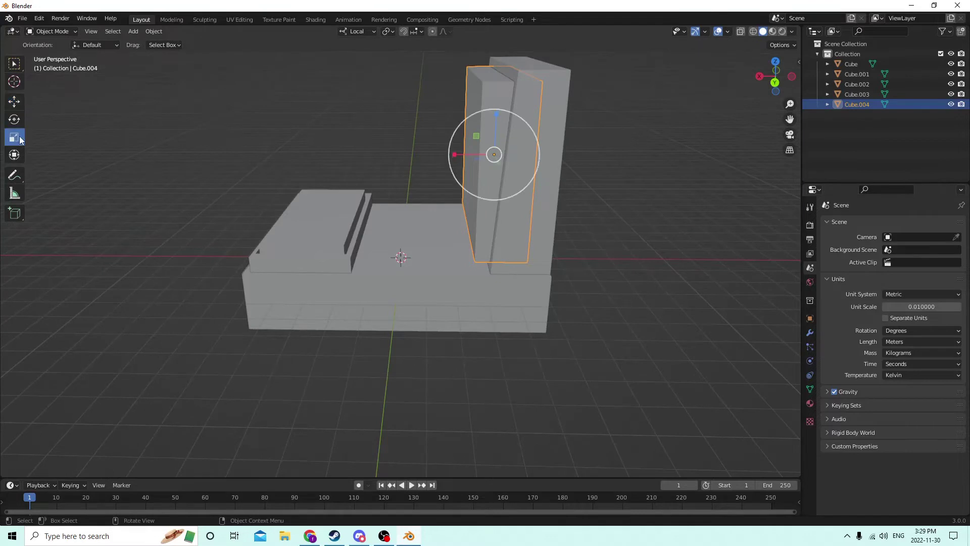
mouse_move(456, 155)
mouse_down()
mouse_move(491, 156)
mouse_move(459, 150)
mouse_move(475, 150)
mouse_up()
click(14, 101)
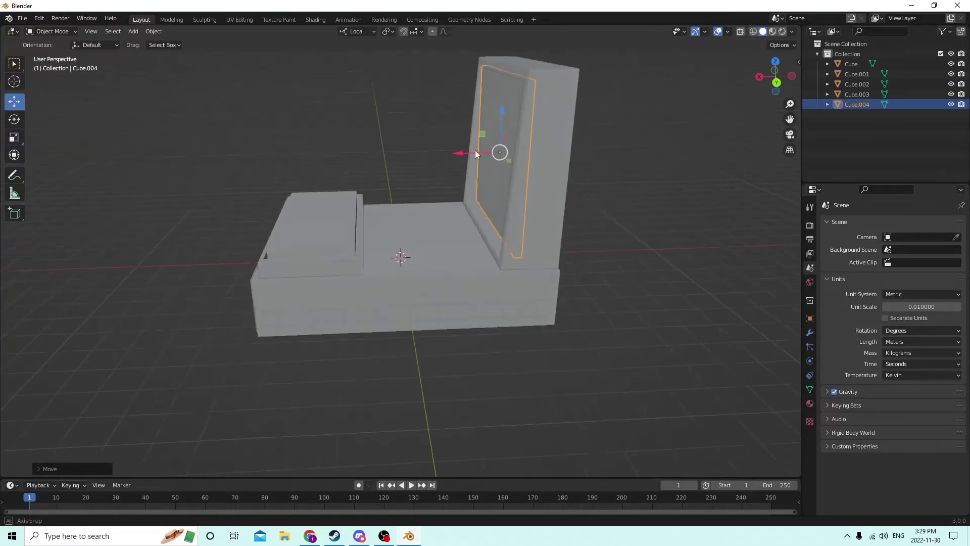
middle_drag(475, 150, 571, 141)
click(641, 154)
Examine how the panel, keyboard slab and drawer fit together from the front and side.
middle_drag(640, 158, 638, 187)
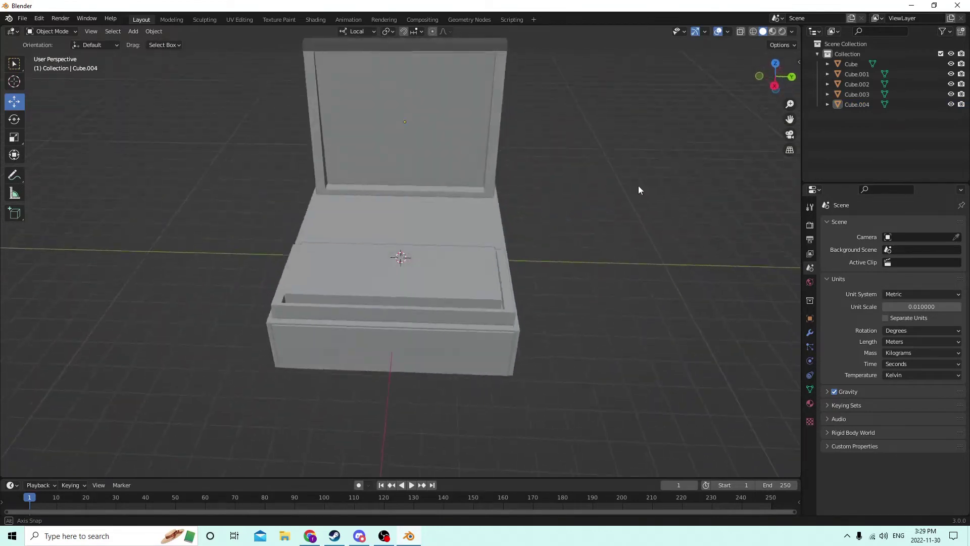
key(Tab)
scroll(584, 184, down, 2)
middle_drag(532, 190, 263, 210)
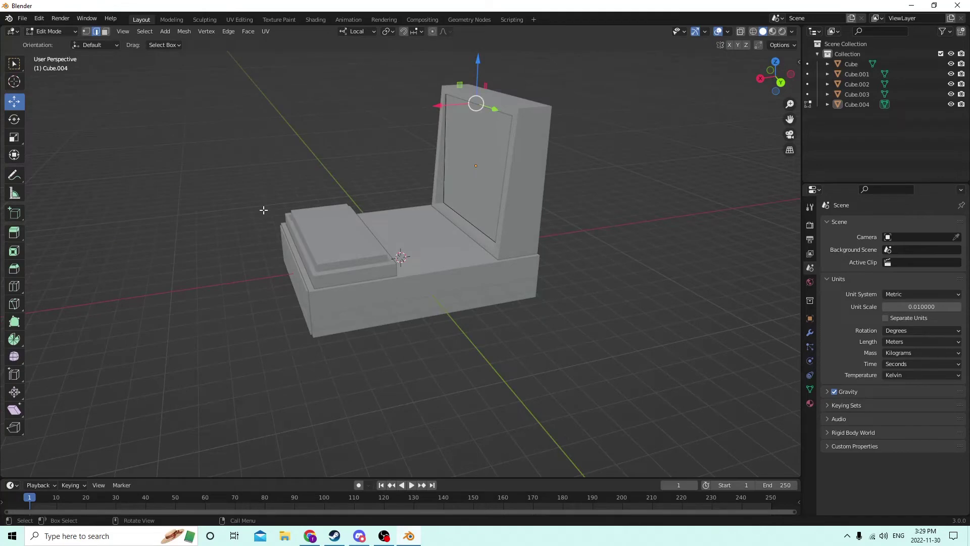
scroll(343, 221, up, 3)
middle_drag(343, 221, 488, 298)
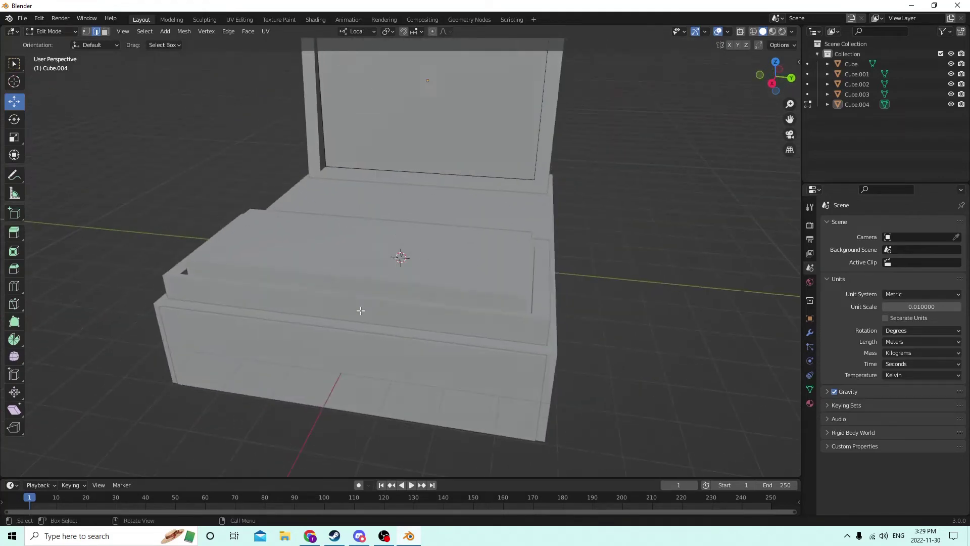
key(Tab)
middle_drag(361, 310, 324, 301)
click(426, 319)
click(387, 296)
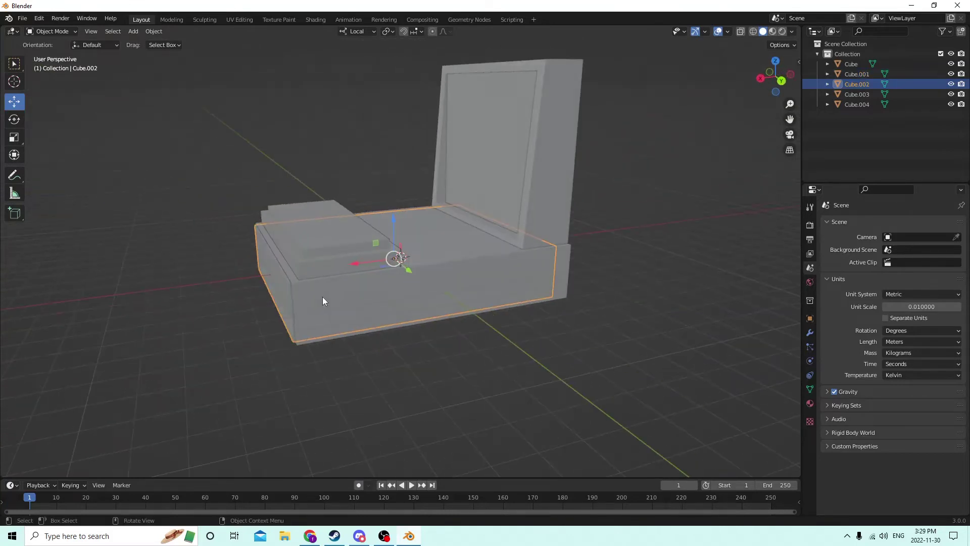
shift+click(399, 290)
mouse_move(399, 290)
middle_down()
mouse_move(373, 283)
mouse_move(401, 283)
mouse_move(392, 287)
middle_up()
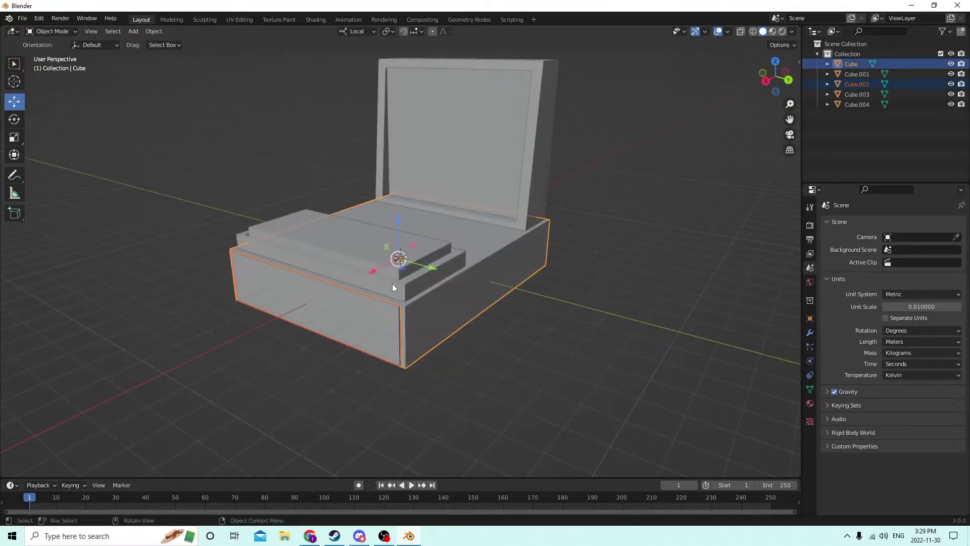
Select the recessed panel, rear block, drawer, keyboard slab and box, and join them into one object.
click(476, 137)
shift+click(534, 140)
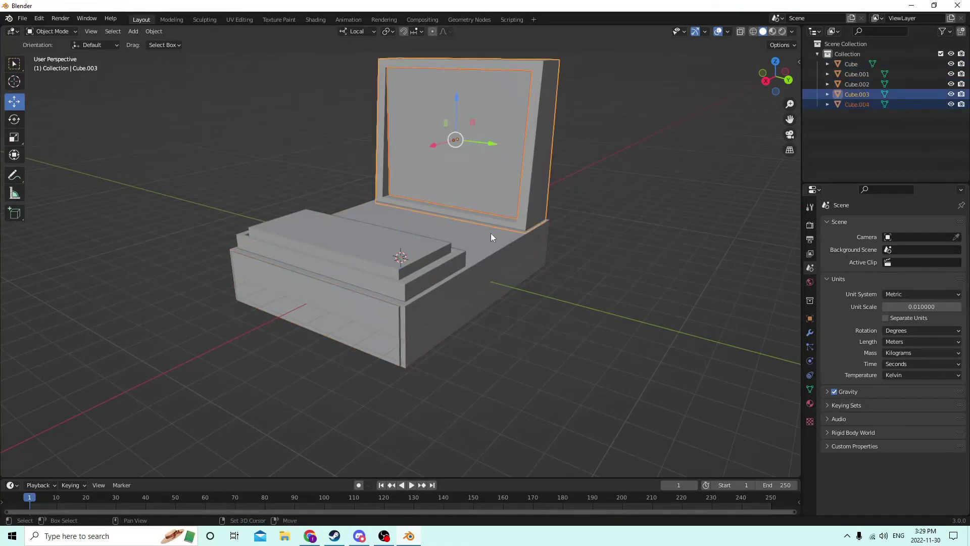
shift+click(321, 305)
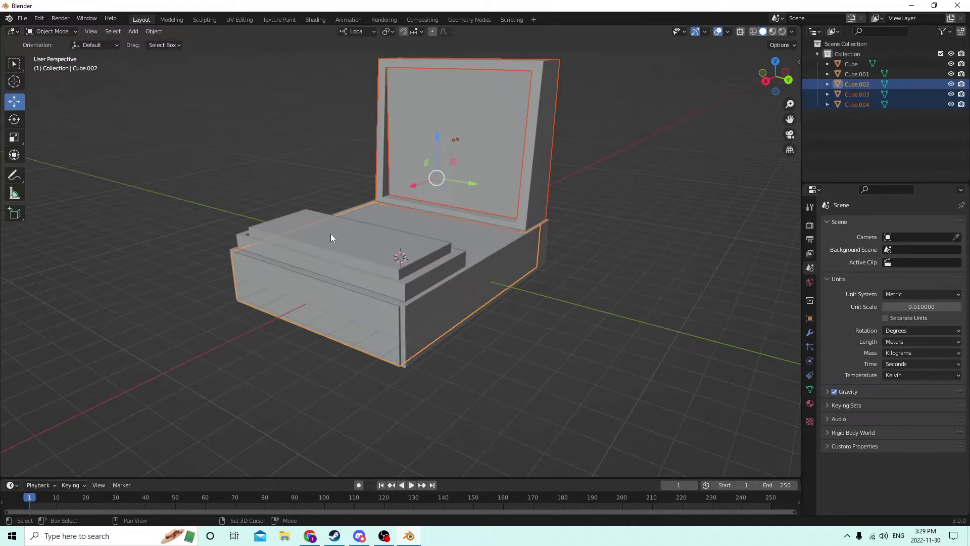
shift+click(327, 255)
shift+click(487, 274)
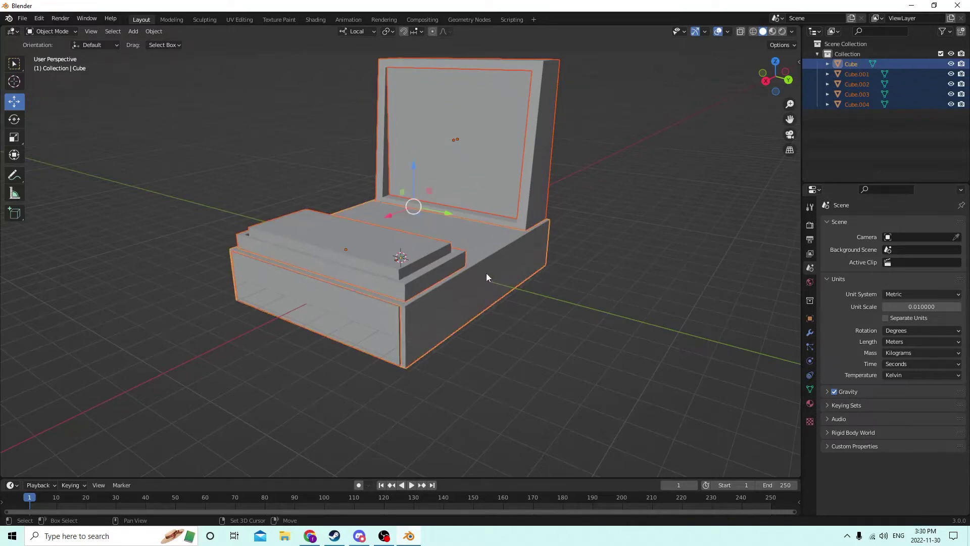
key(ctrl+j)
Move the joined model aside along its Y axis, clear of the origin, and deselect it.
middle_drag(485, 273, 458, 258)
drag(443, 253, 216, 274)
middle_drag(217, 277, 190, 297)
middle_drag(256, 283, 212, 286)
key(Tab)
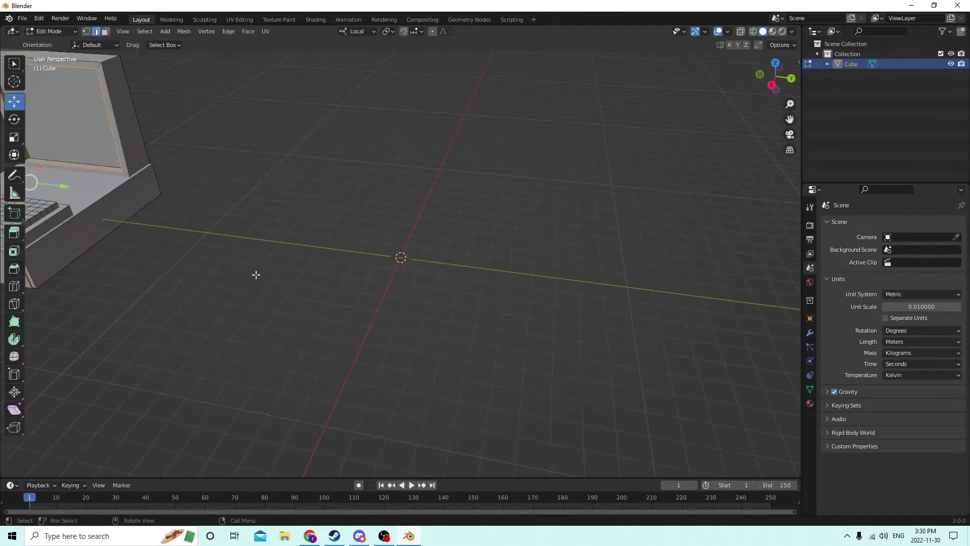
key(Tab)
key(alt+a)
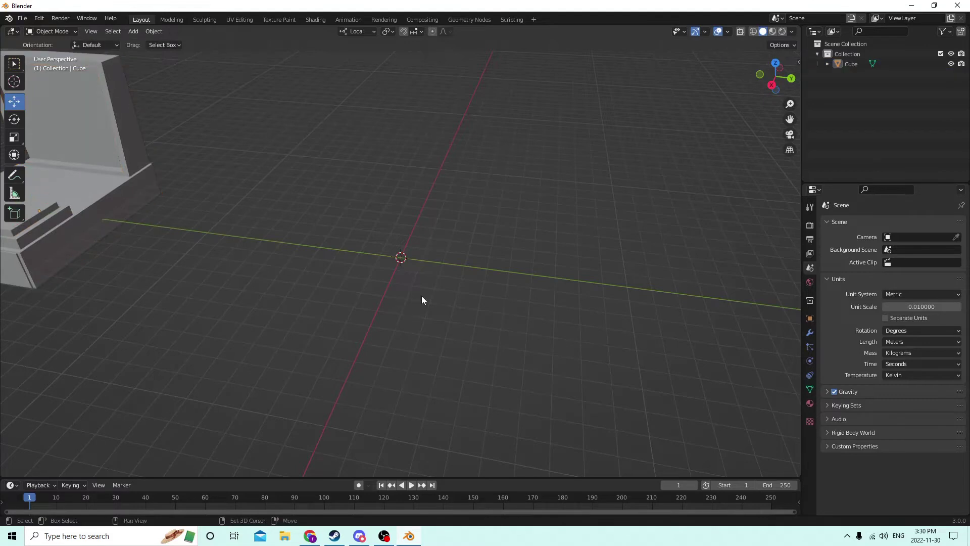
Add a new mesh cube at the scene origin.
key(shift+a)
mouse_move(417, 298)
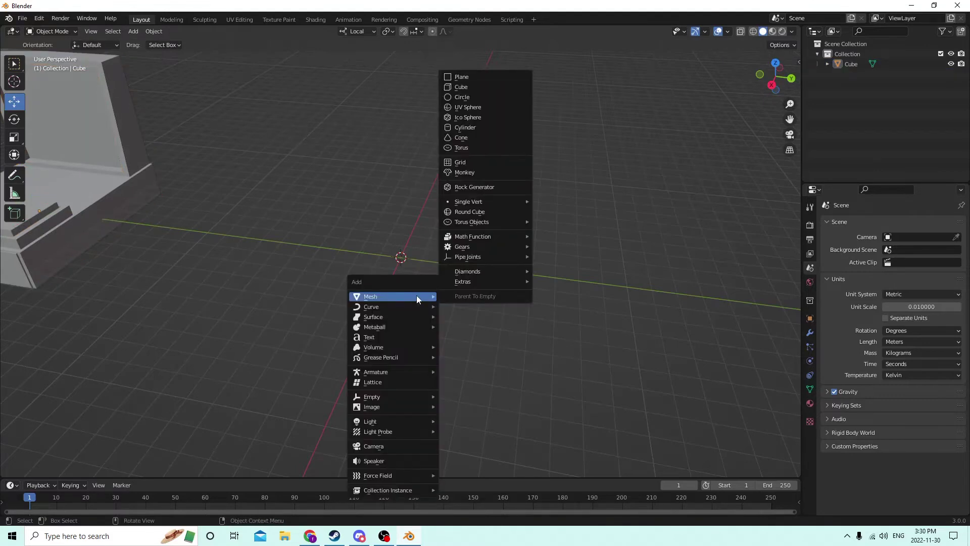
click(474, 87)
middle_drag(499, 139, 413, 143)
scroll(444, 184, up, 4)
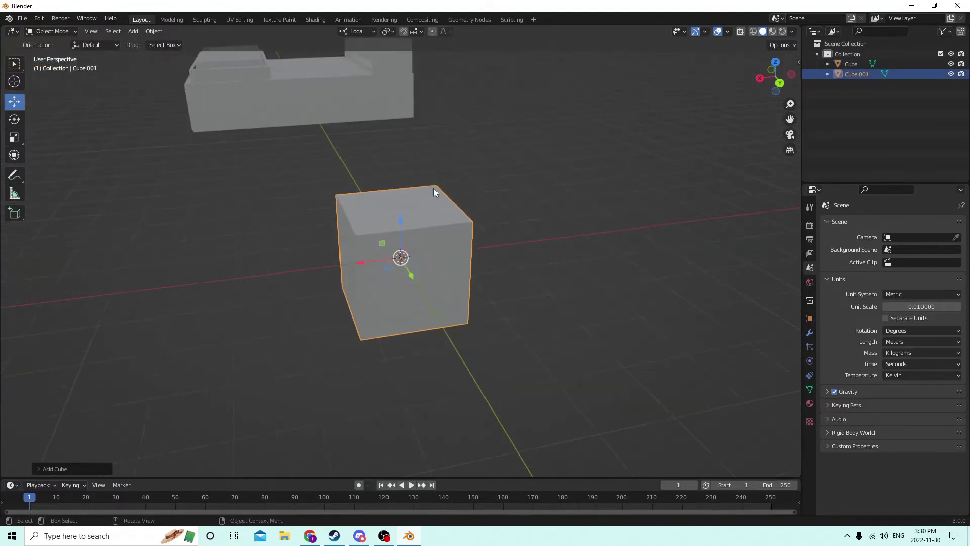
Add a loop cut across the new cube, perpendicular to X, and slide it about 0.3 from the middle toward +X.
middle_drag(433, 188, 374, 209)
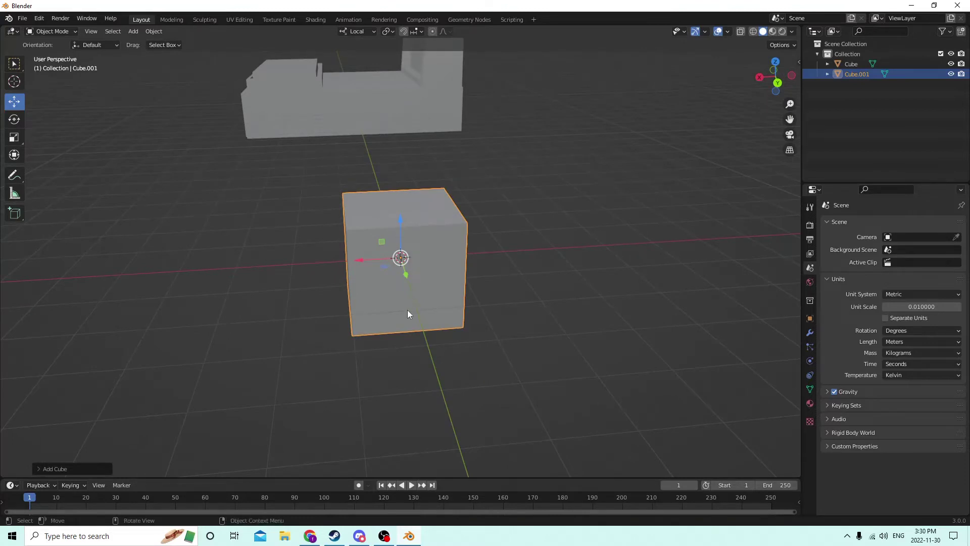
middle_drag(370, 304, 440, 294)
key(Tab)
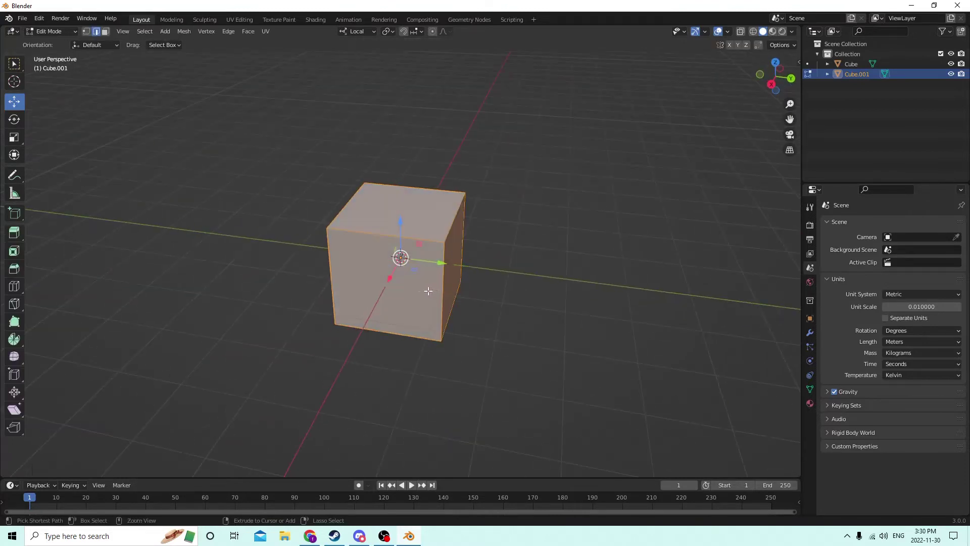
key(ctrl+r)
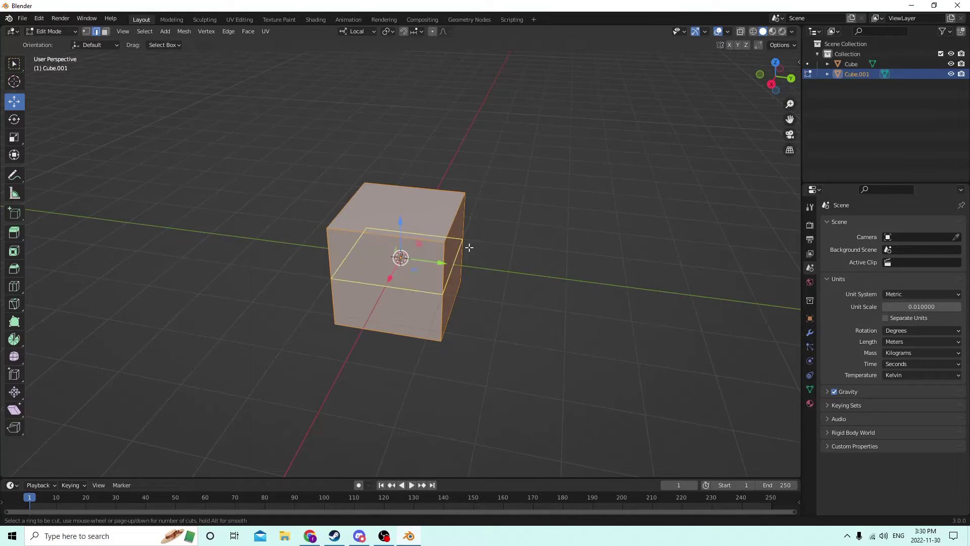
click(451, 275)
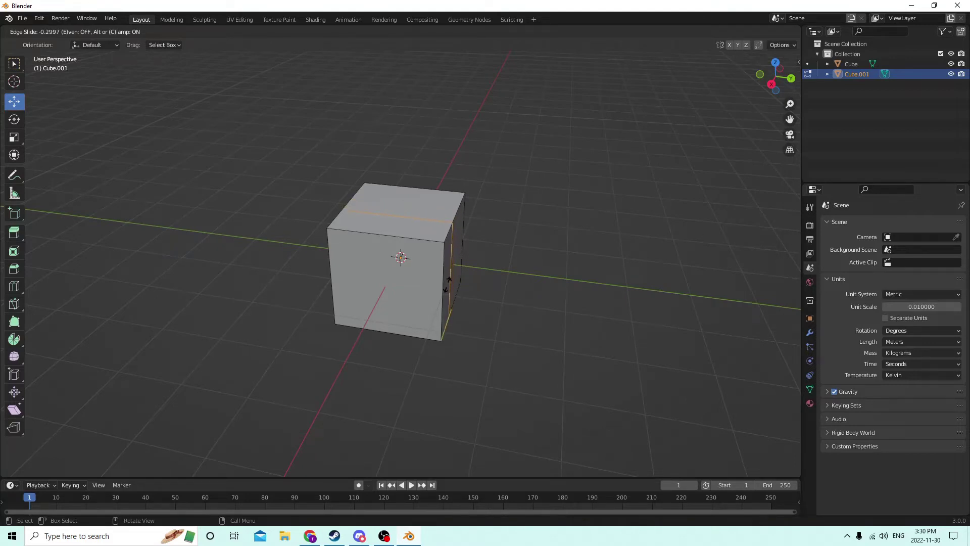
click(448, 284)
Add a second parallel loop cut in the cube's larger section, slid slightly toward -X, and deselect it.
middle_drag(447, 283, 335, 263)
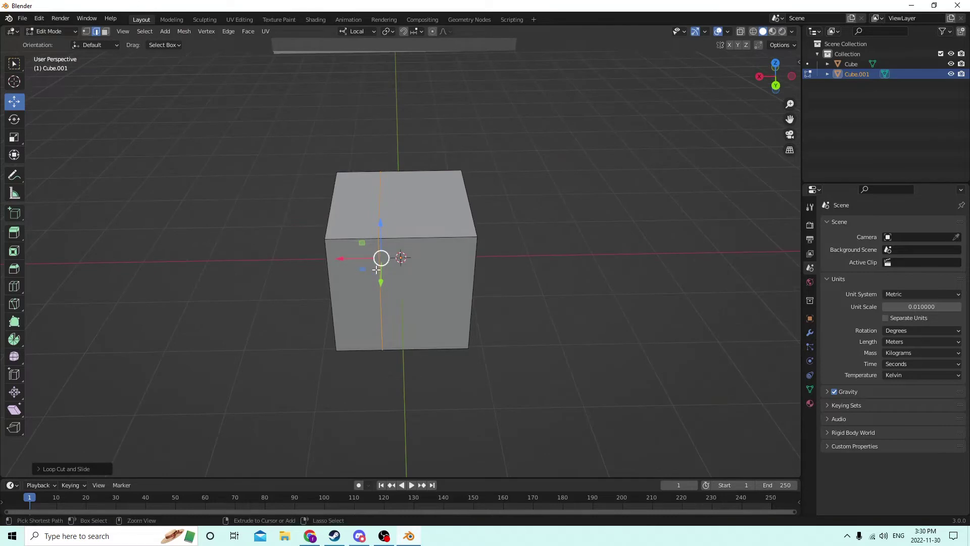
key(ctrl+r)
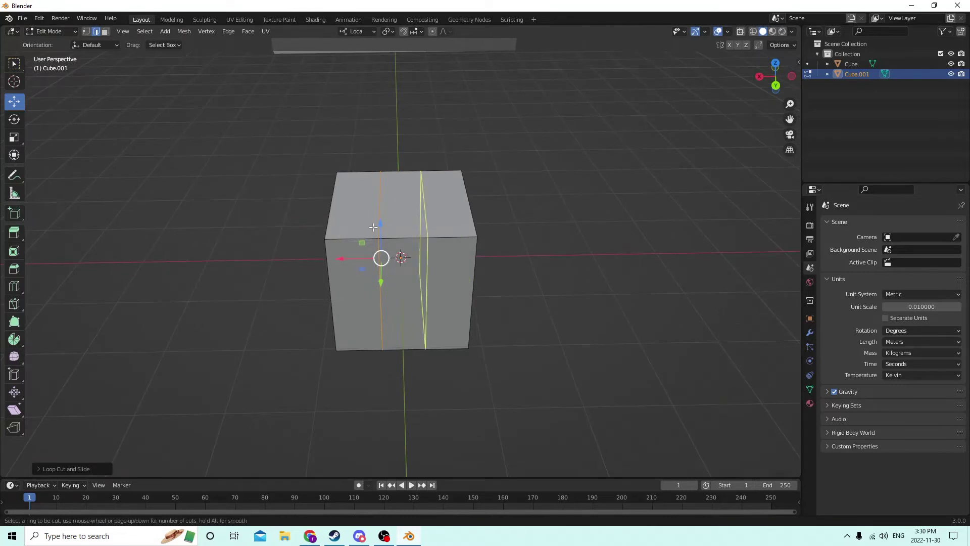
click(387, 243)
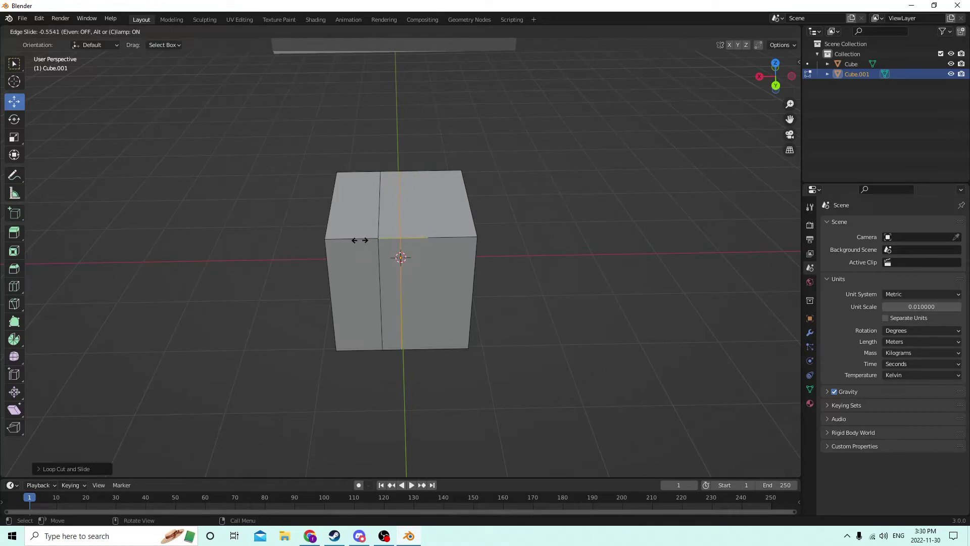
click(398, 232)
click(645, 217)
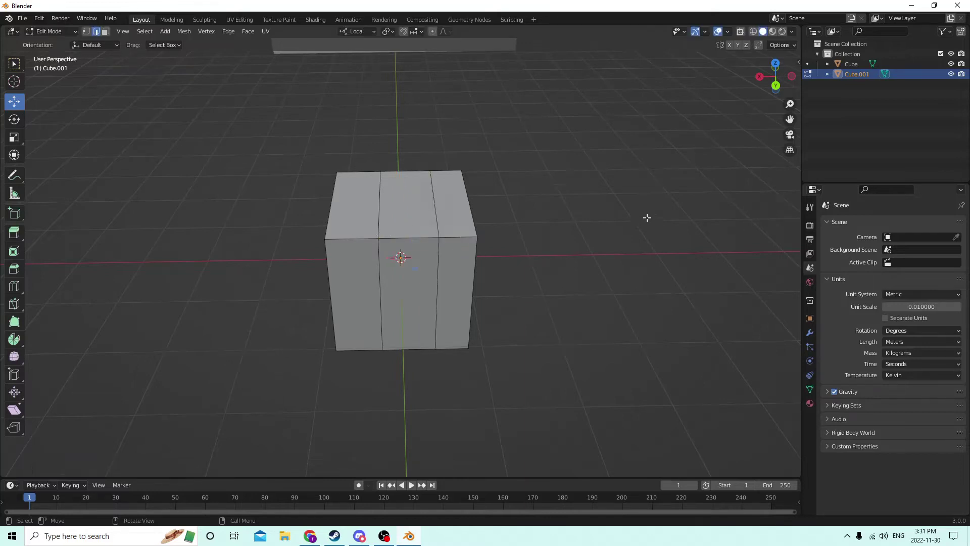
Switch to face selection and select the top face of the cube's rear section at the -X end.
middle_drag(645, 217, 623, 201)
click(462, 180)
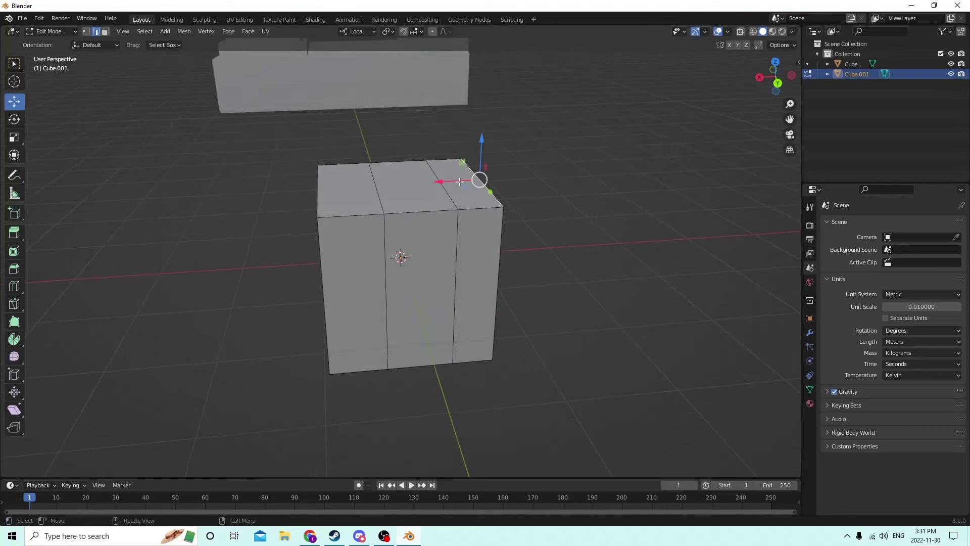
click(105, 31)
click(470, 187)
middle_drag(468, 188, 465, 175)
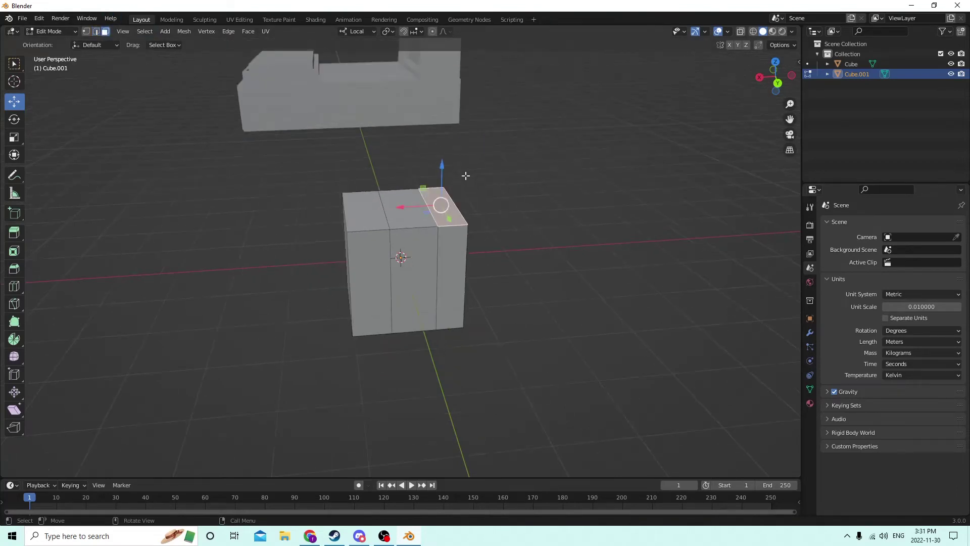
drag(442, 167, 444, 107)
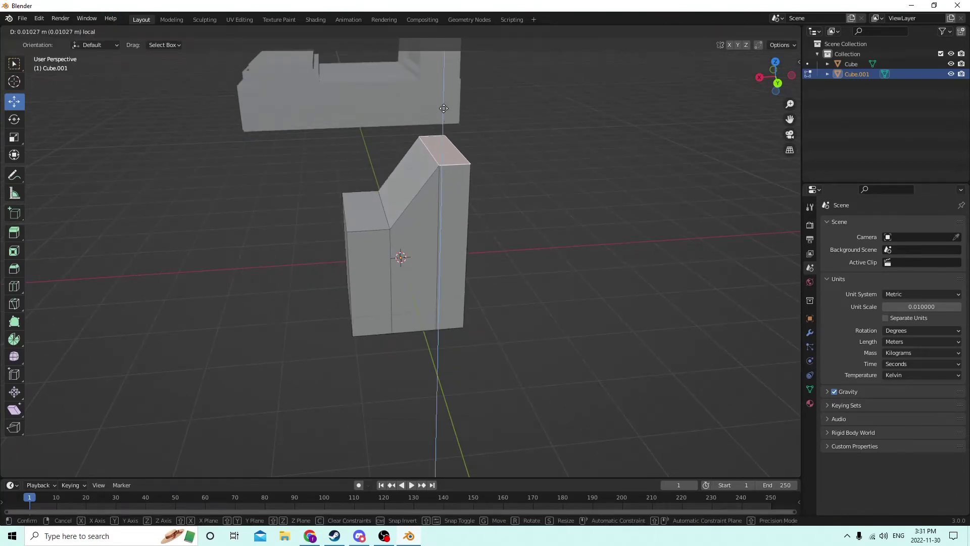
key(Escape)
middle_drag(452, 160, 315, 114)
click(20, 139)
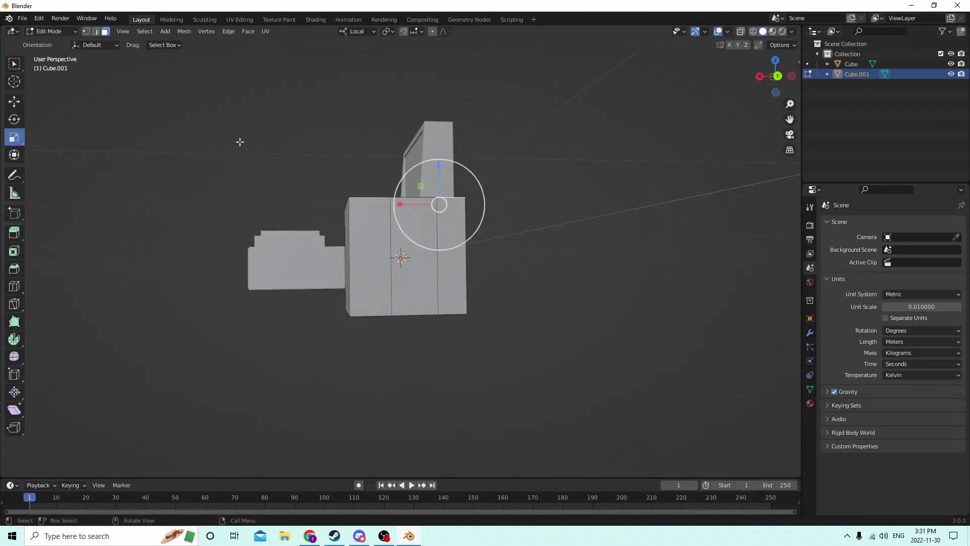
middle_drag(386, 154, 381, 172)
Scale the whole cube down along Z to about half its height in Object Mode.
key(Tab)
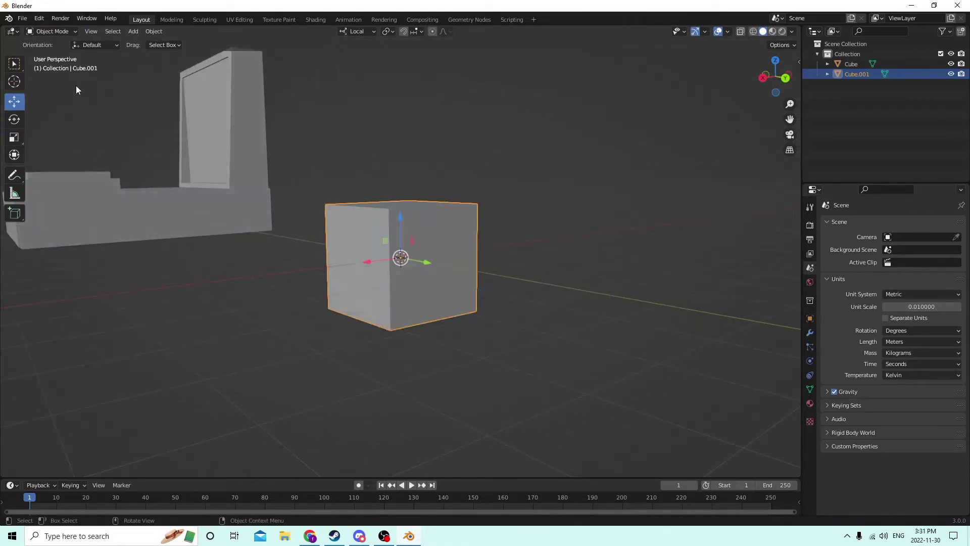
click(23, 136)
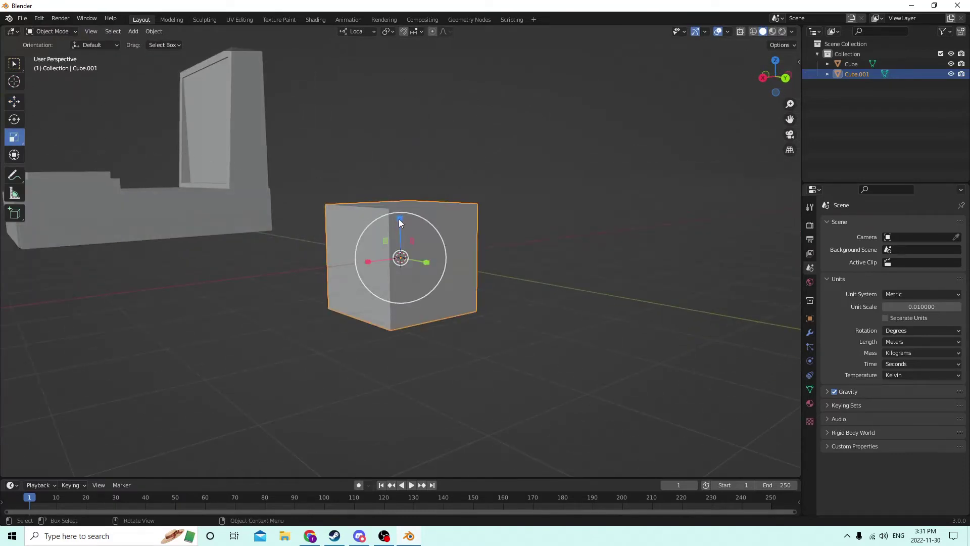
drag(398, 219, 401, 238)
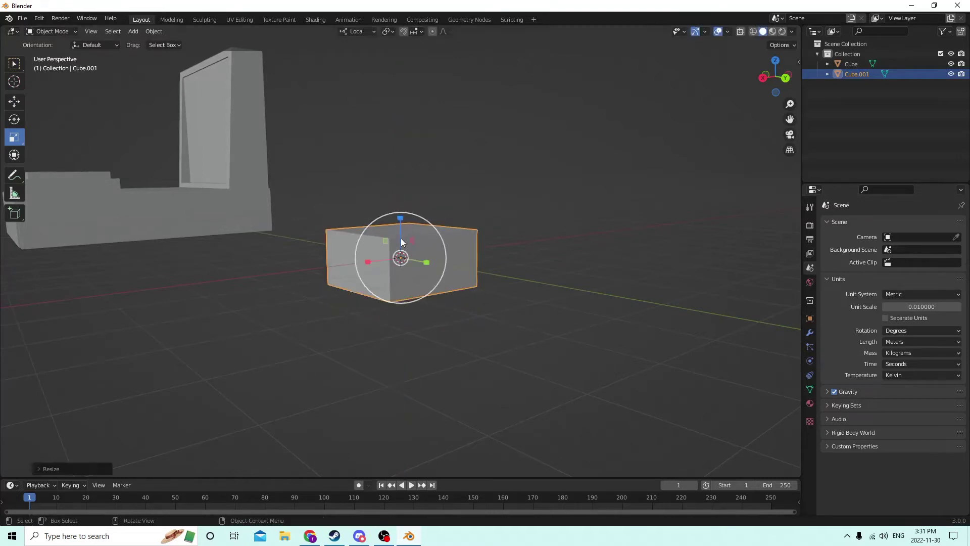
middle_drag(401, 238, 343, 217)
Raise the rear section's top face along Z in Edit Mode to form a tall back with a sloped front, and return to Object Mode.
key(Tab)
click(18, 102)
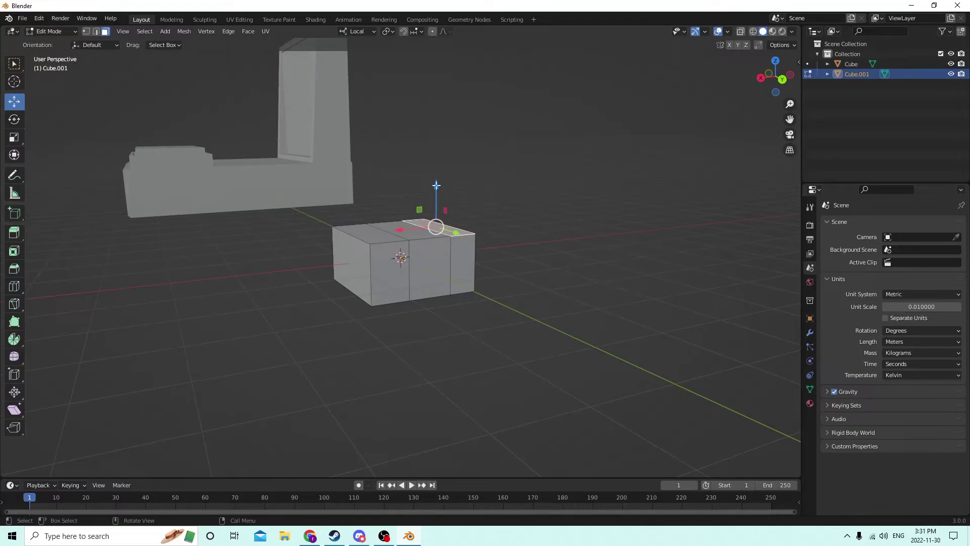
drag(436, 186, 422, 120)
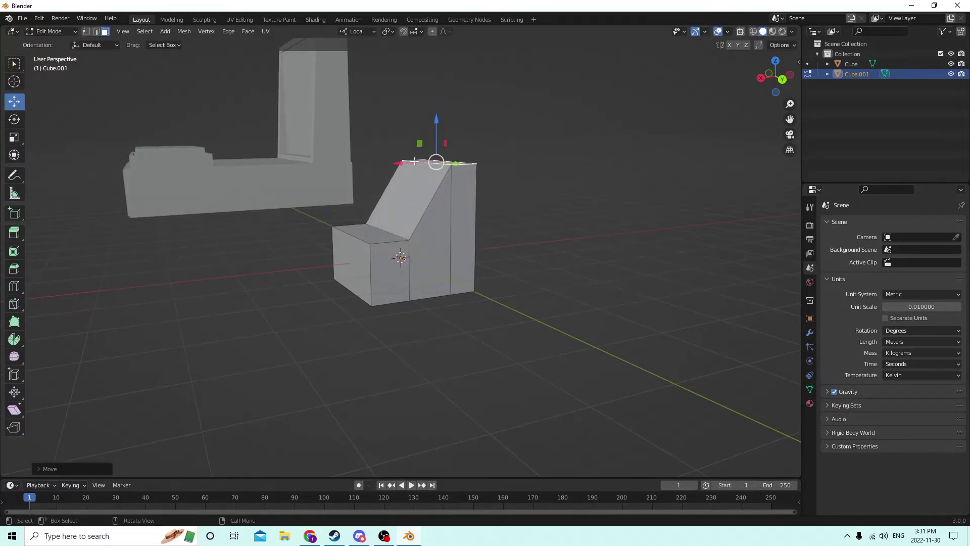
middle_drag(423, 121, 353, 210)
key(Tab)
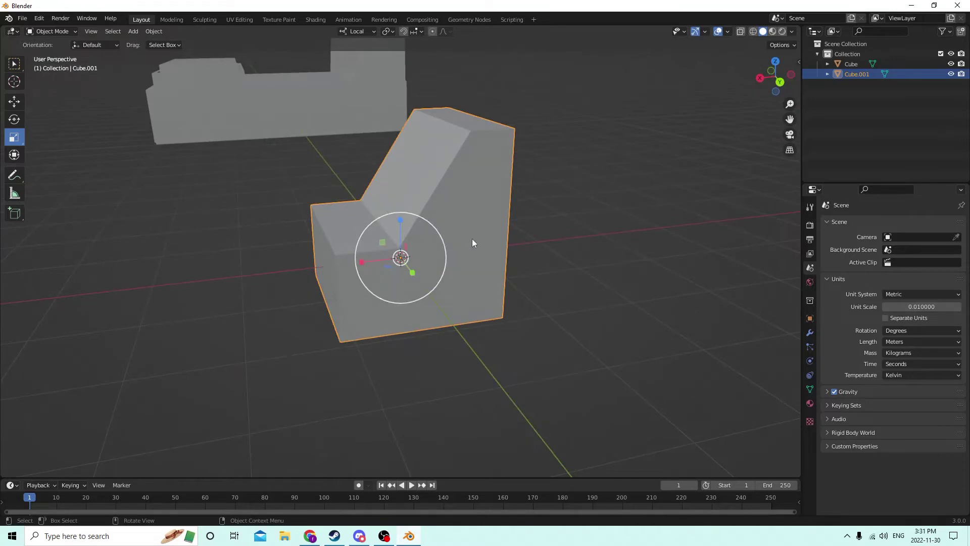
Add another mesh cube at the origin, scale it down slightly and narrow it along X.
middle_drag(472, 240, 654, 303)
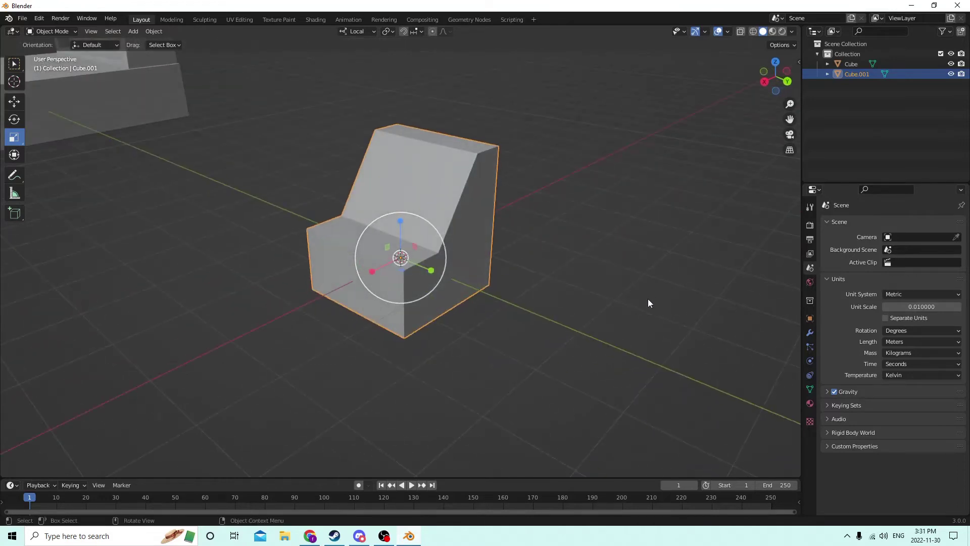
right_click(647, 301)
mouse_move(639, 301)
click(701, 86)
key(shift+a)
mouse_move(581, 258)
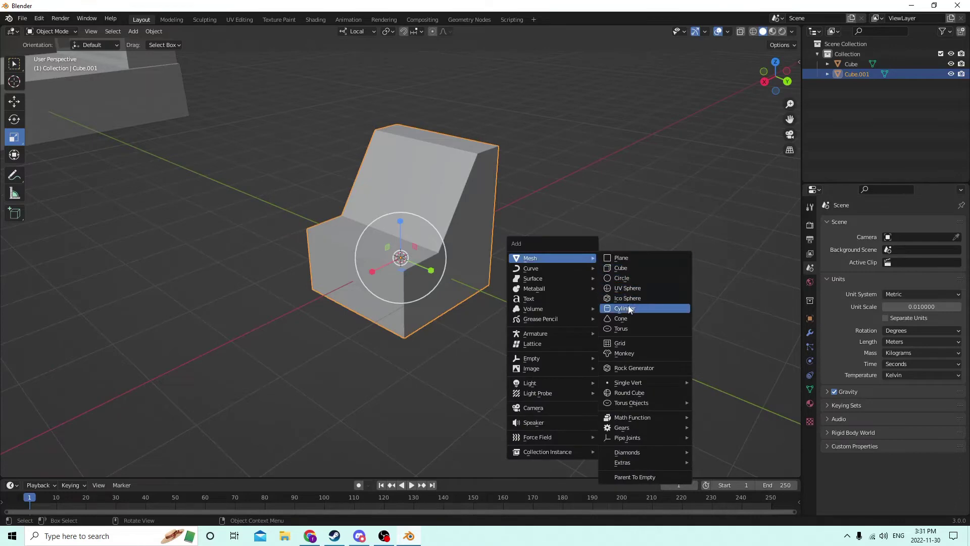
click(615, 267)
middle_drag(614, 267, 408, 232)
key(s)
click(522, 222)
drag(363, 261, 379, 259)
Move the small cube up along Z and back along X so it sits within the sloped front of the tall section.
drag(401, 222, 402, 170)
click(14, 102)
middle_drag(402, 170, 547, 152)
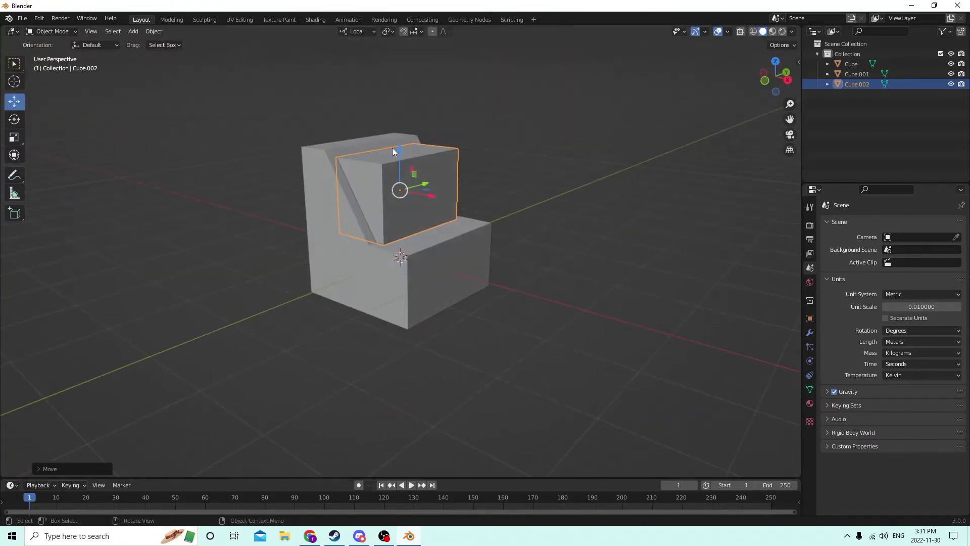
drag(396, 147, 398, 153)
middle_drag(398, 154, 447, 190)
drag(448, 192, 424, 186)
middle_drag(424, 187, 402, 199)
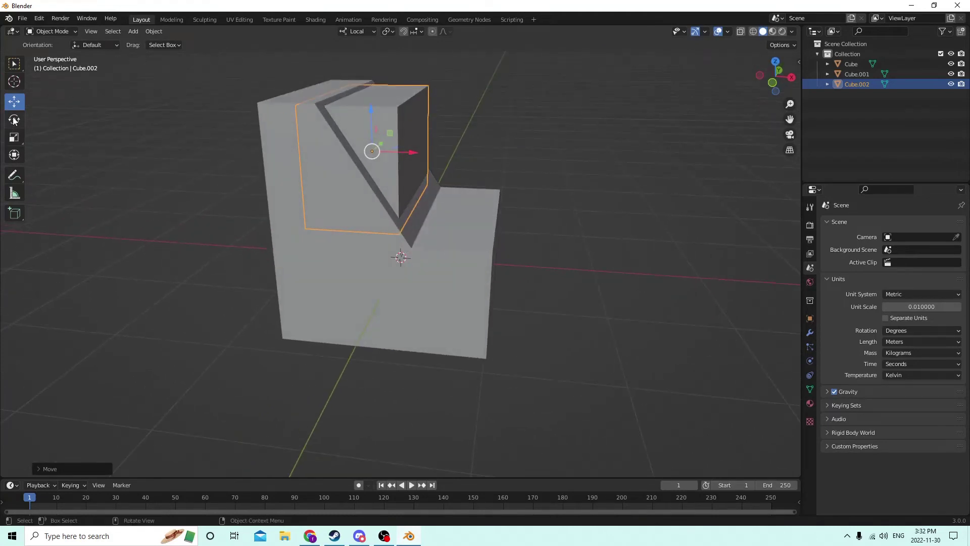
Move the small block's upper front edge back along X to turn its front face into a slope.
key(Tab)
middle_drag(291, 116, 394, 109)
click(410, 104)
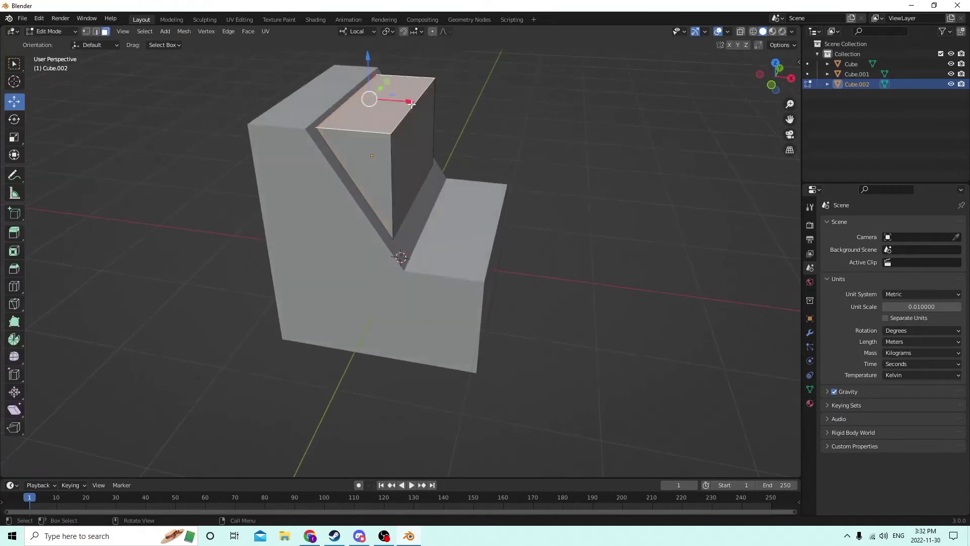
click(416, 105)
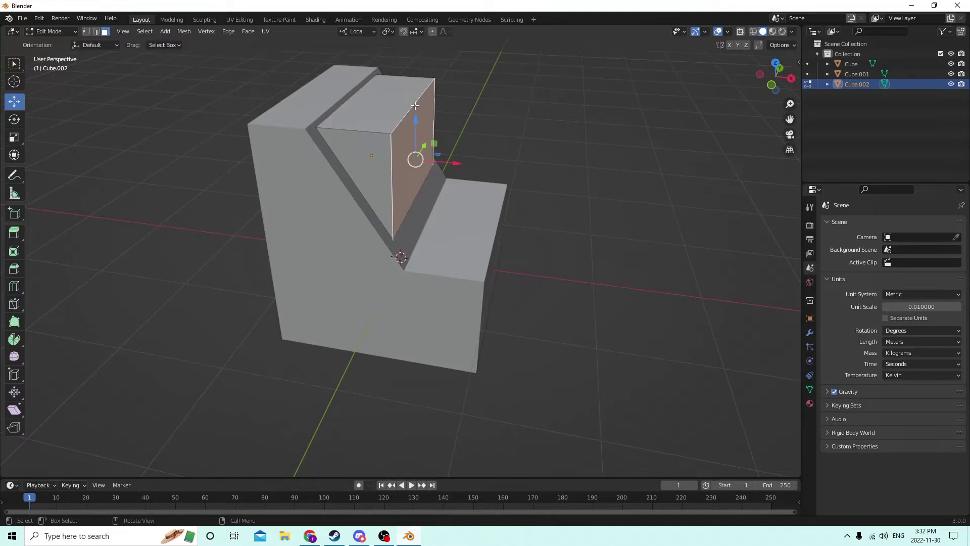
click(96, 32)
click(408, 109)
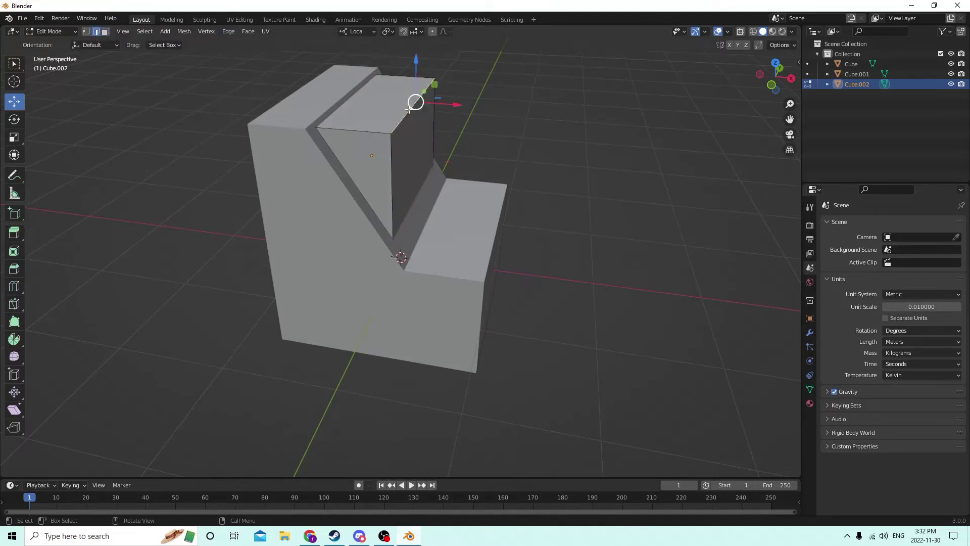
drag(455, 106, 394, 94)
Shift the sloped block forward along X and nudge its upper front edge further back to parallel the housing's slope.
key(Tab)
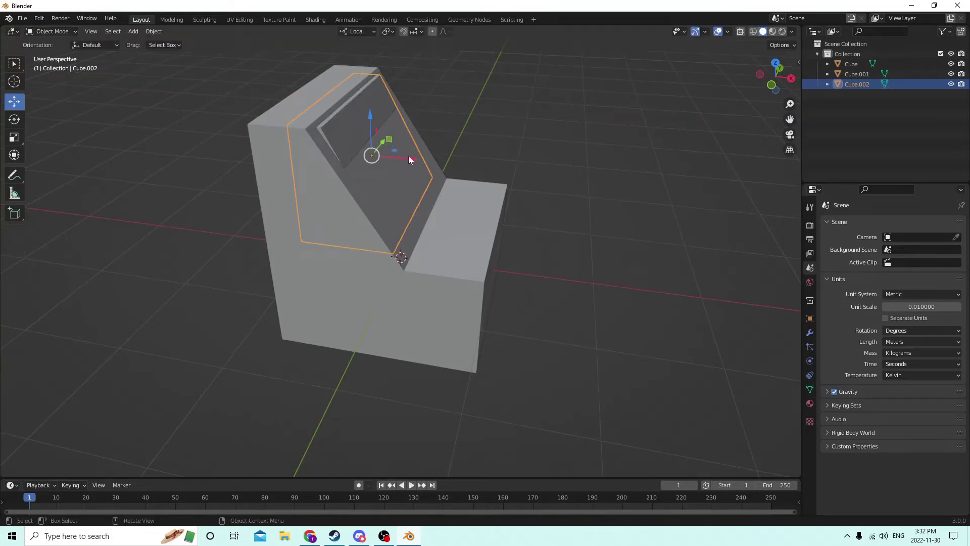
drag(408, 156, 420, 156)
key(Tab)
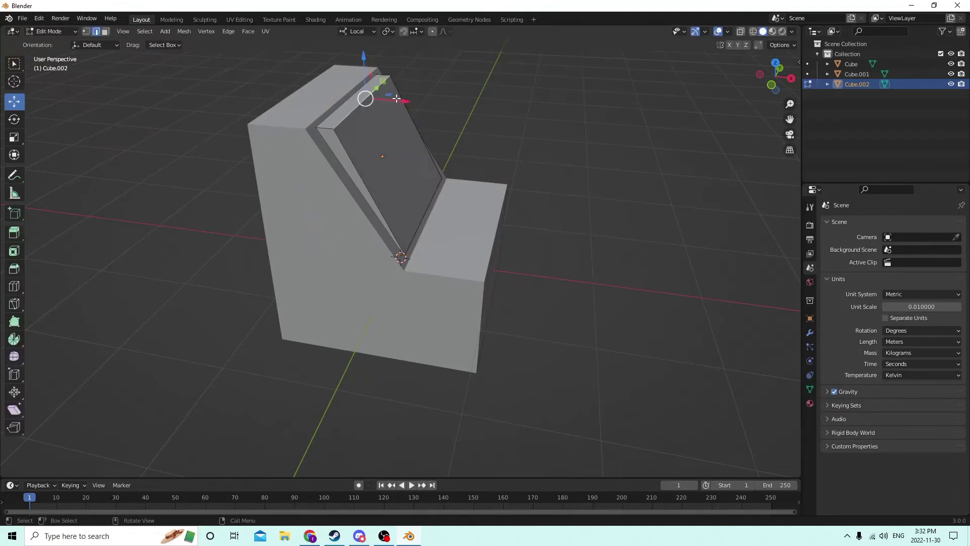
drag(396, 98, 388, 101)
key(Tab)
drag(417, 153, 420, 154)
Duplicate the sloped block in place.
middle_drag(419, 153, 424, 146)
scroll(429, 141, up, 1)
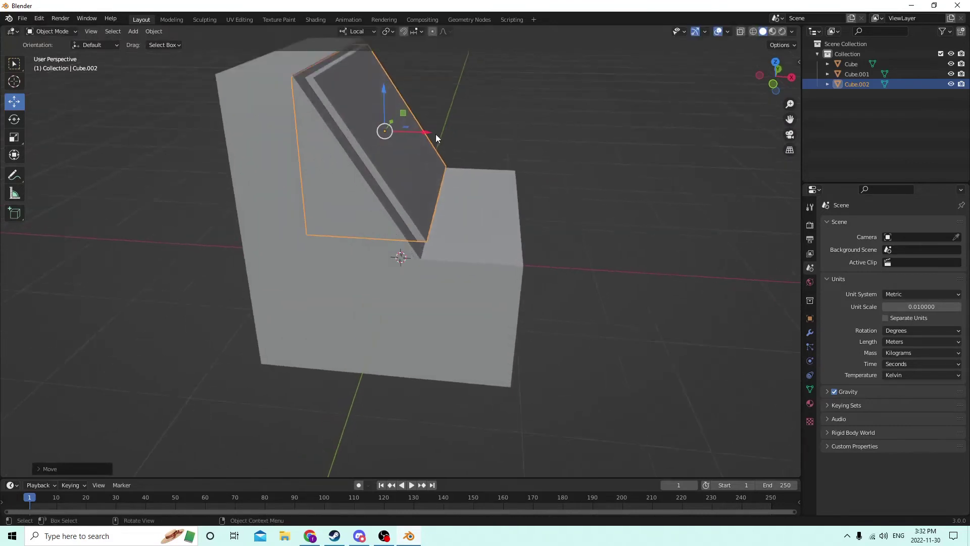
key(shift+d)
right_click(495, 112)
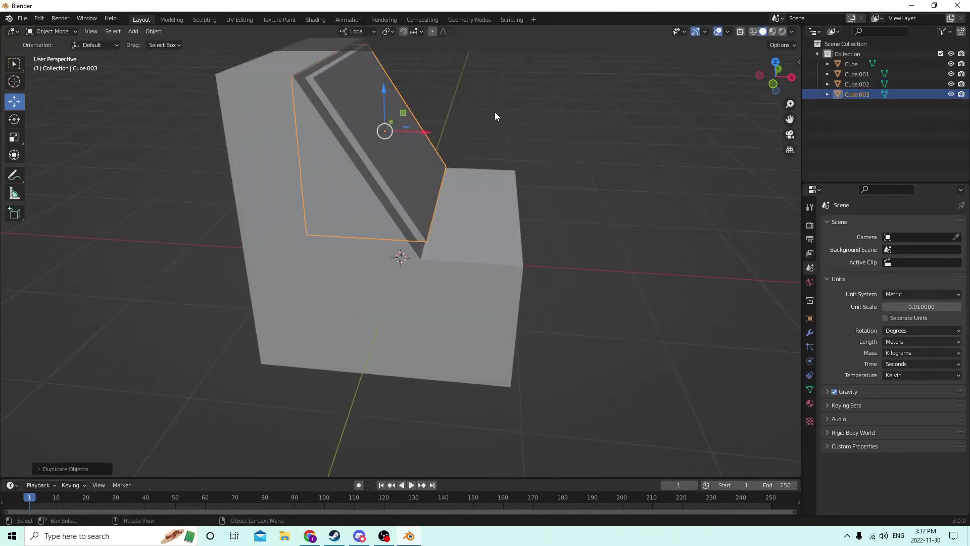
scroll(481, 136, down, 1)
middle_drag(434, 159, 429, 170)
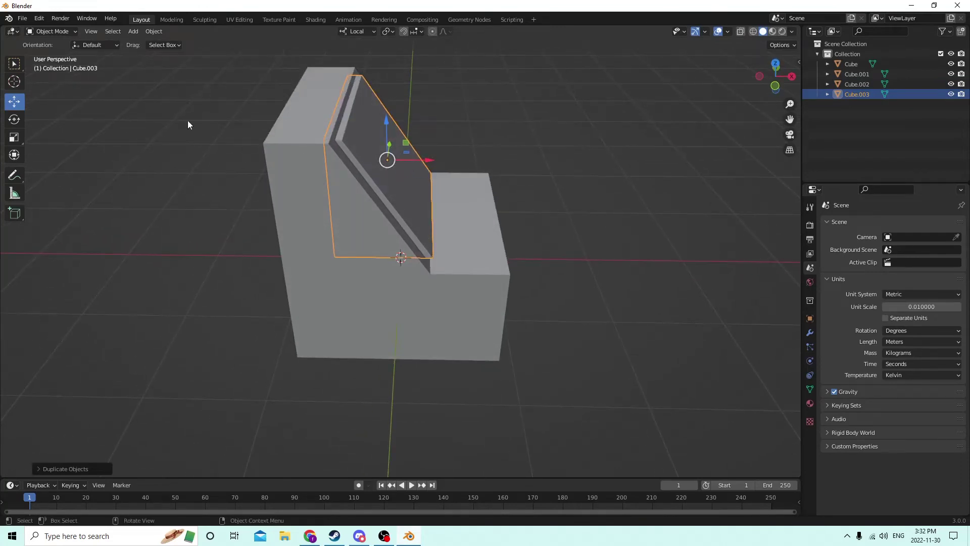
Subtract the duplicate block from the main housing with an Auto Boolean Difference.
shift+click(290, 192)
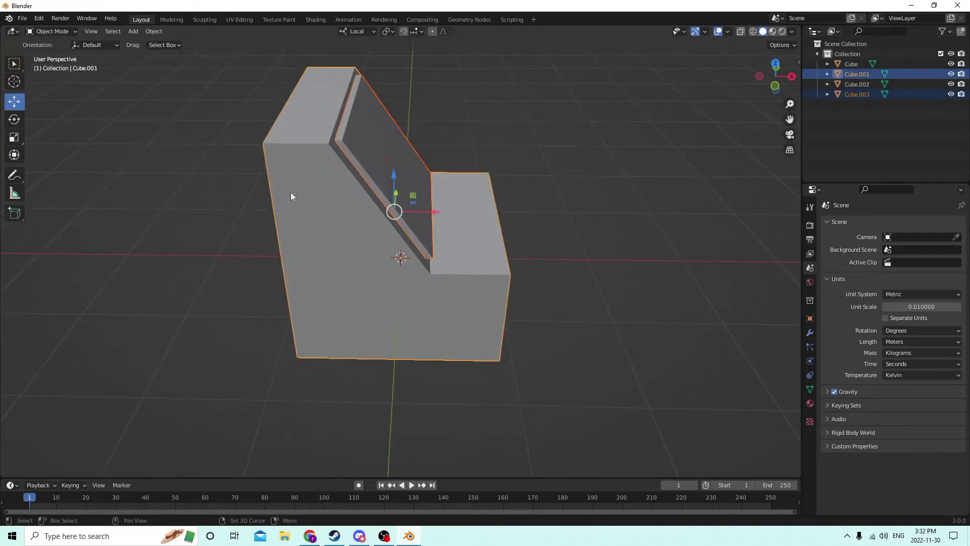
click(153, 31)
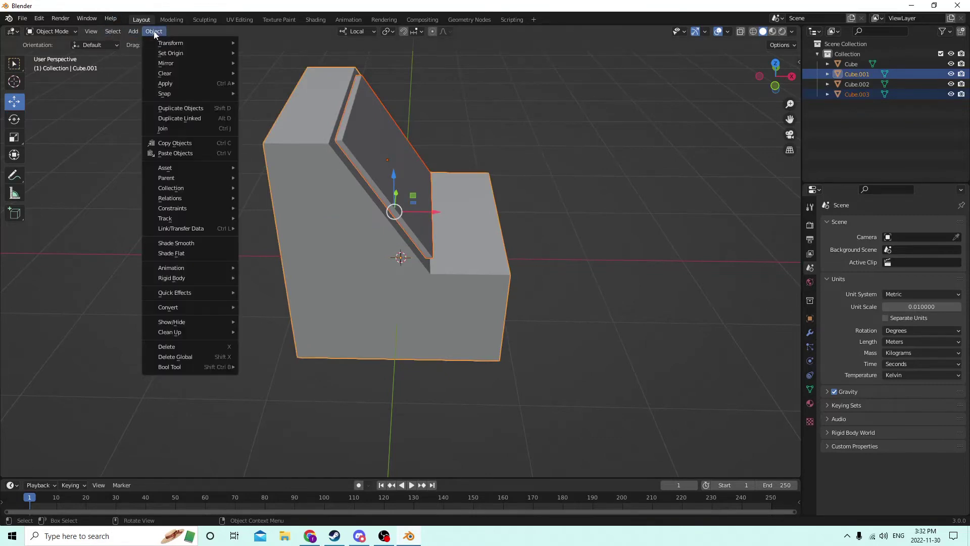
mouse_move(174, 368)
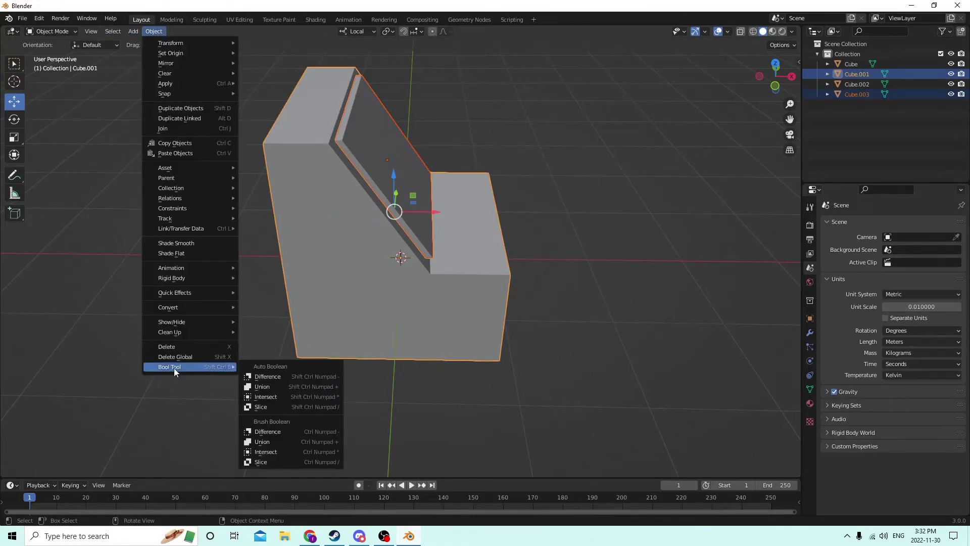
click(268, 376)
Select the remaining sloped block and move it back along X to sink it into the housing's cutout.
middle_drag(269, 330, 430, 188)
click(397, 181)
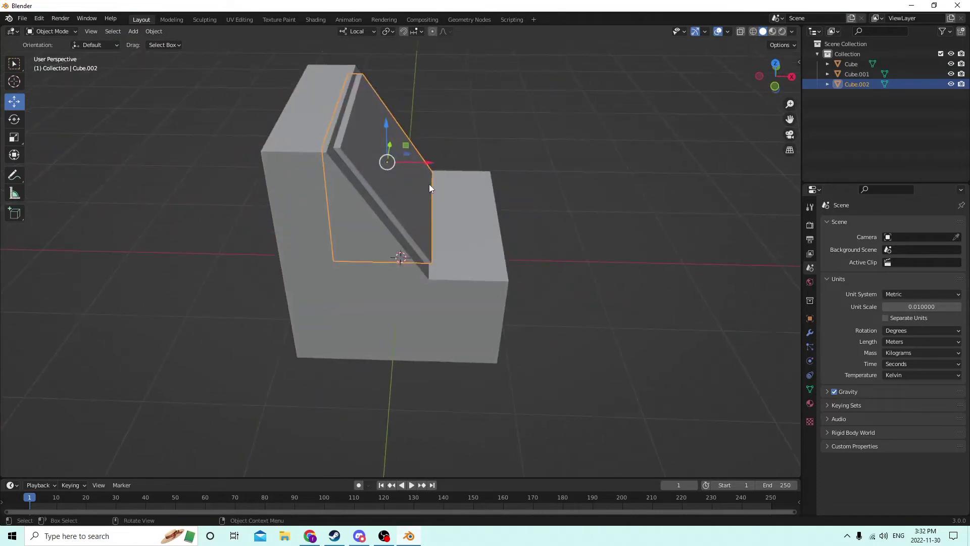
drag(429, 158, 420, 157)
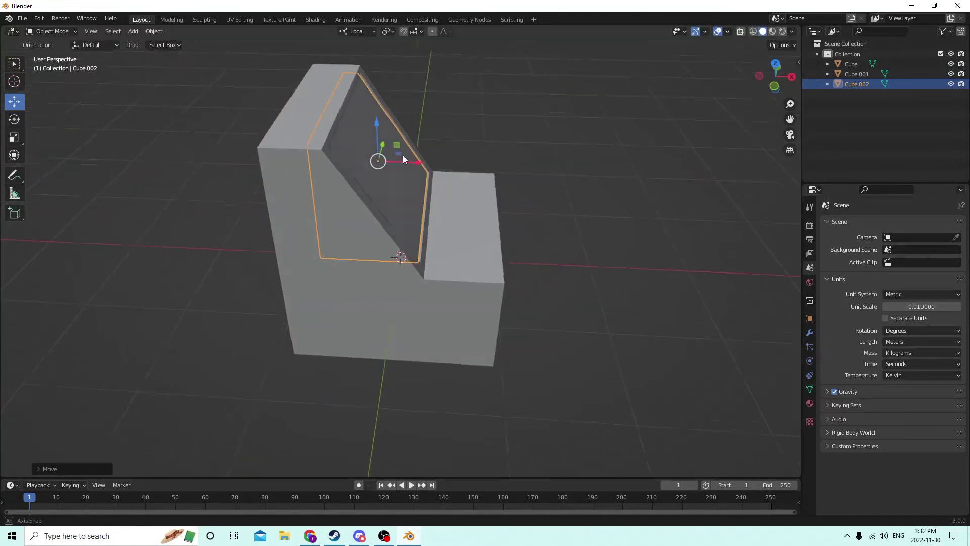
middle_drag(402, 156, 327, 148)
click(589, 119)
middle_drag(589, 119, 477, 120)
click(345, 273)
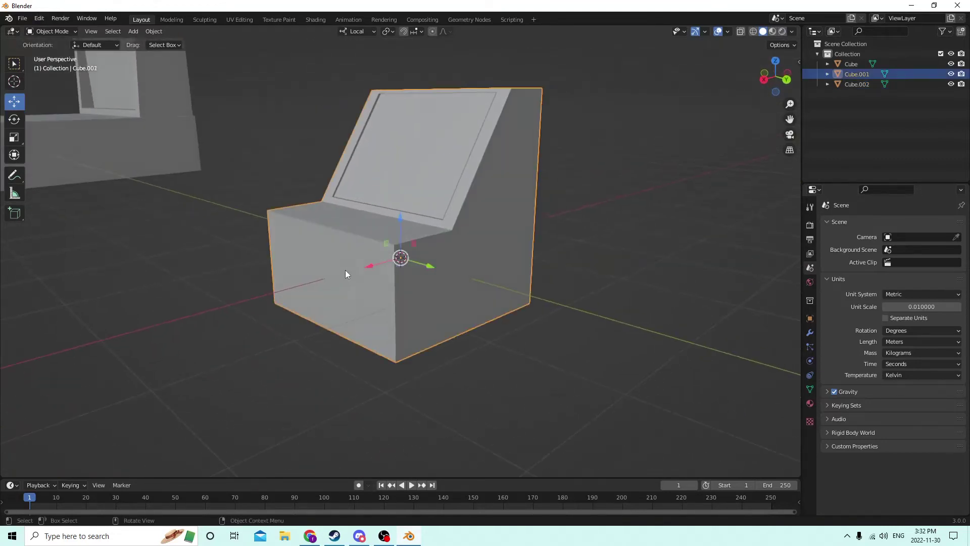
middle_drag(344, 273, 320, 274)
click(580, 340)
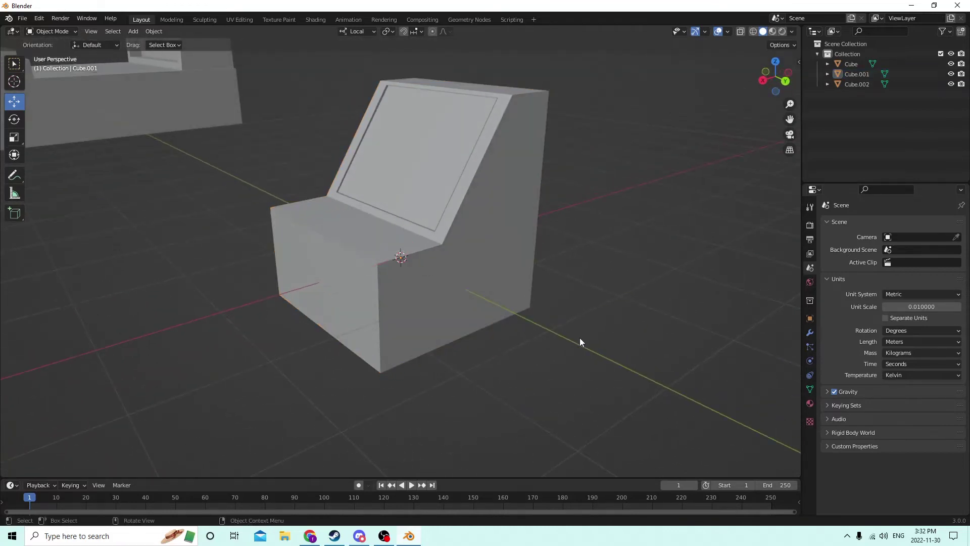
Add a cube, scale it down to just under the housing's width, and flatten it along Z into a drawer-shaped block.
key(shift+a)
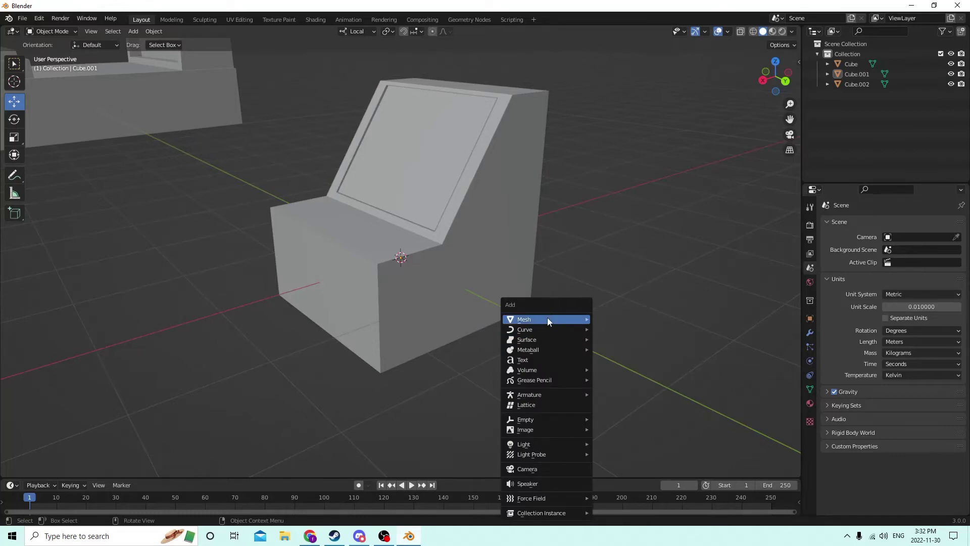
mouse_move(549, 319)
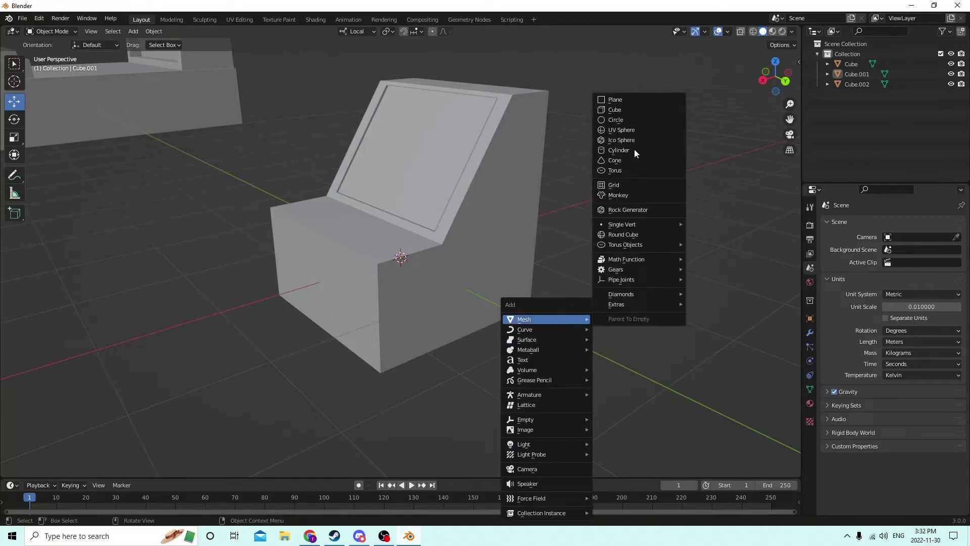
click(612, 109)
middle_drag(608, 132, 331, 176)
key(s)
click(635, 251)
click(12, 139)
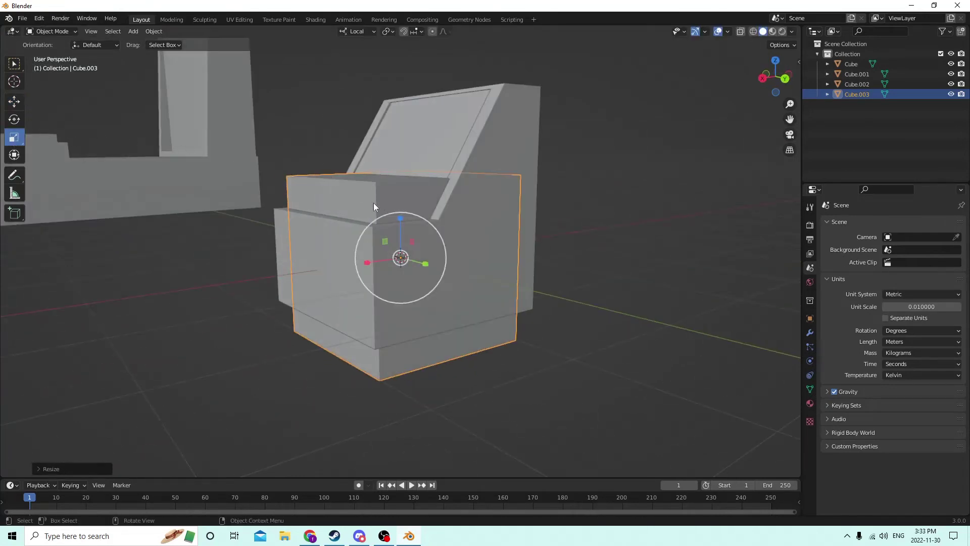
drag(399, 217, 404, 245)
middle_drag(404, 245, 354, 250)
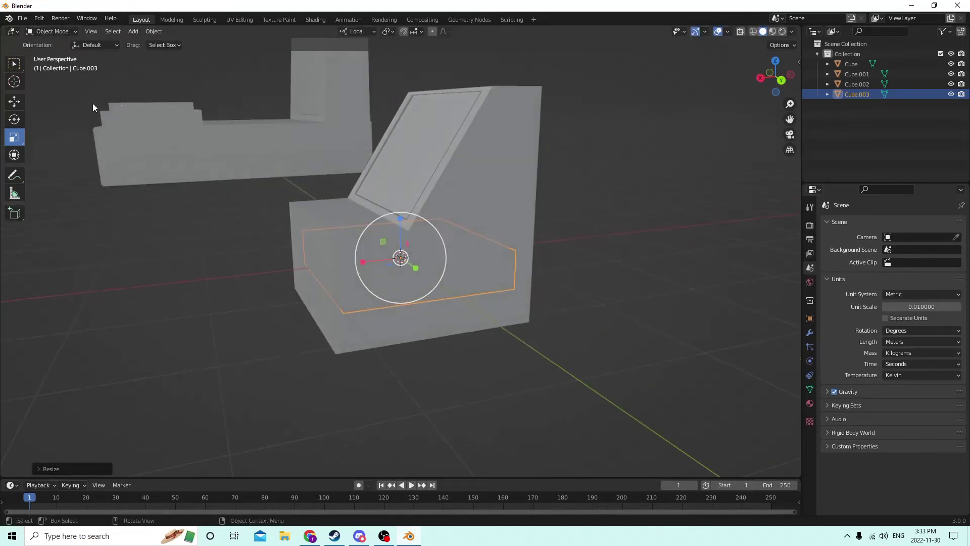
Lower the flat block along Z and move it forward along X until it slightly protrudes from the housing's lower front.
click(15, 103)
drag(397, 218, 399, 241)
drag(363, 277, 351, 288)
middle_drag(351, 288, 402, 259)
Duplicate the drawer block and raise the copy along Z to sit just above the first with a small gap.
key(shift+d)
click(347, 254)
drag(392, 247, 390, 216)
middle_drag(389, 217, 496, 235)
Select both drawer blocks and duplicate them in place.
click(503, 298)
click(489, 267)
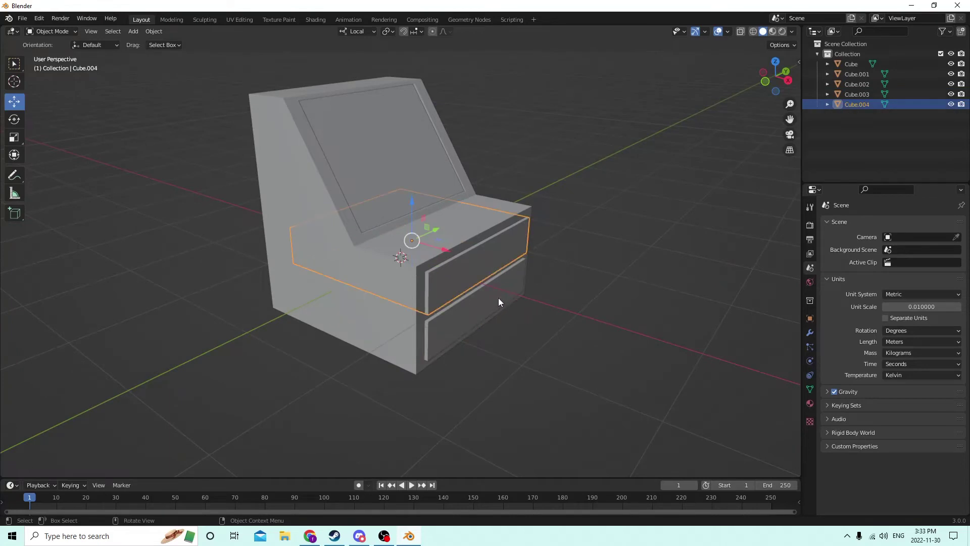
click(498, 298)
click(492, 267)
click(500, 298)
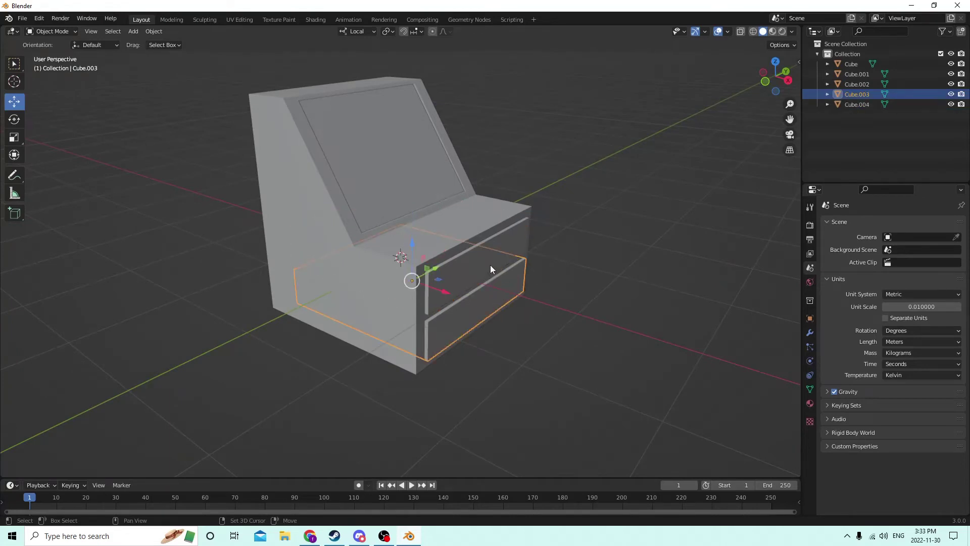
middle_drag(489, 268, 506, 265)
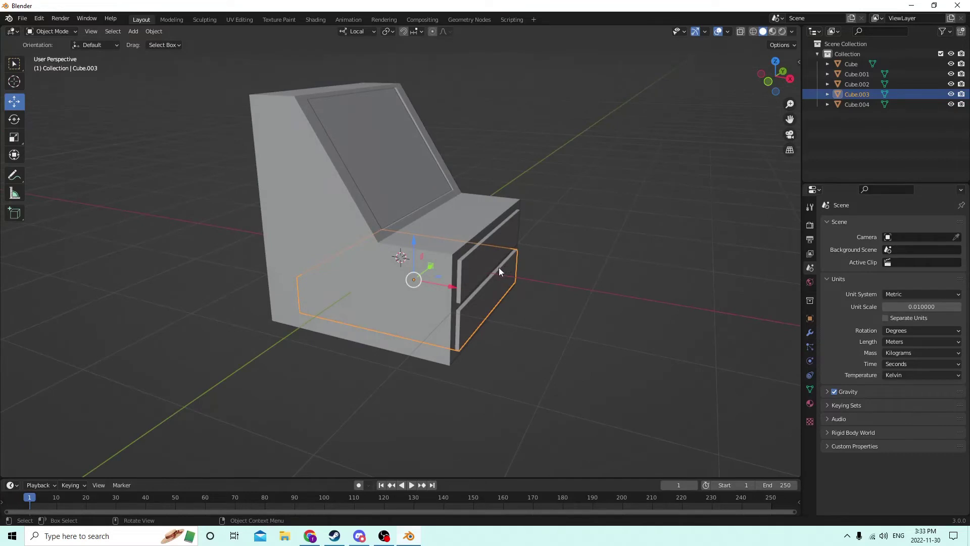
shift+click(485, 266)
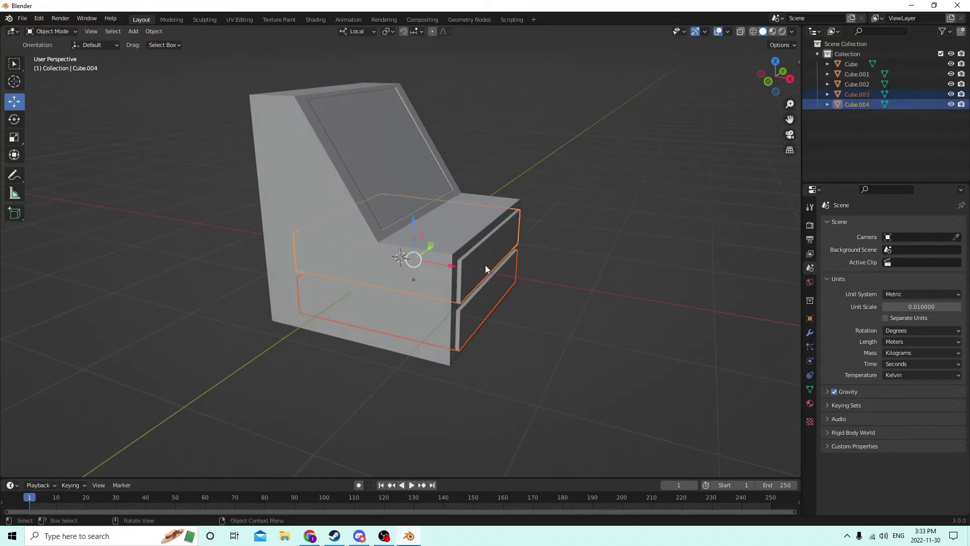
key(shift+d)
right_click(620, 265)
middle_drag(620, 265, 470, 275)
Subtract the two duplicated drawer blocks from the main housing with an Auto Boolean Difference.
shift+click(297, 199)
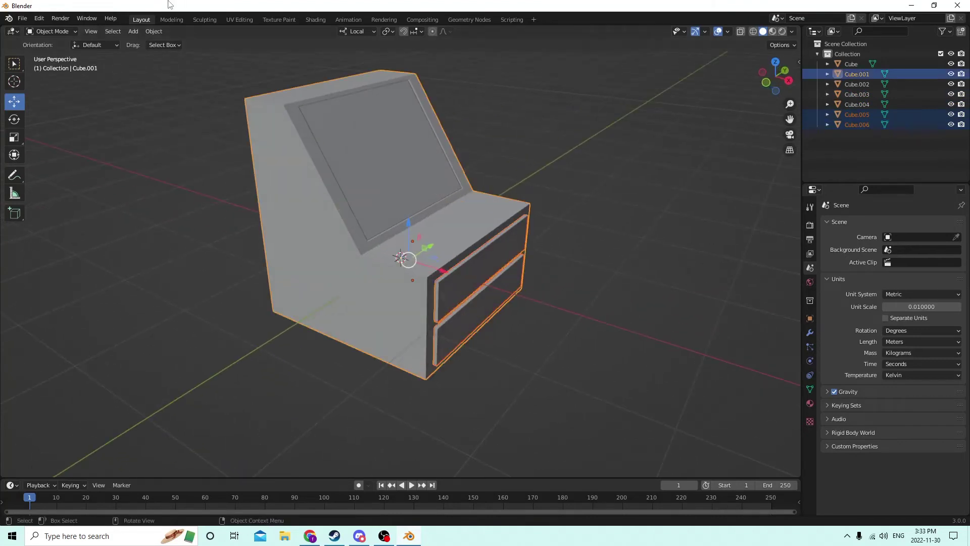
click(153, 31)
mouse_move(176, 365)
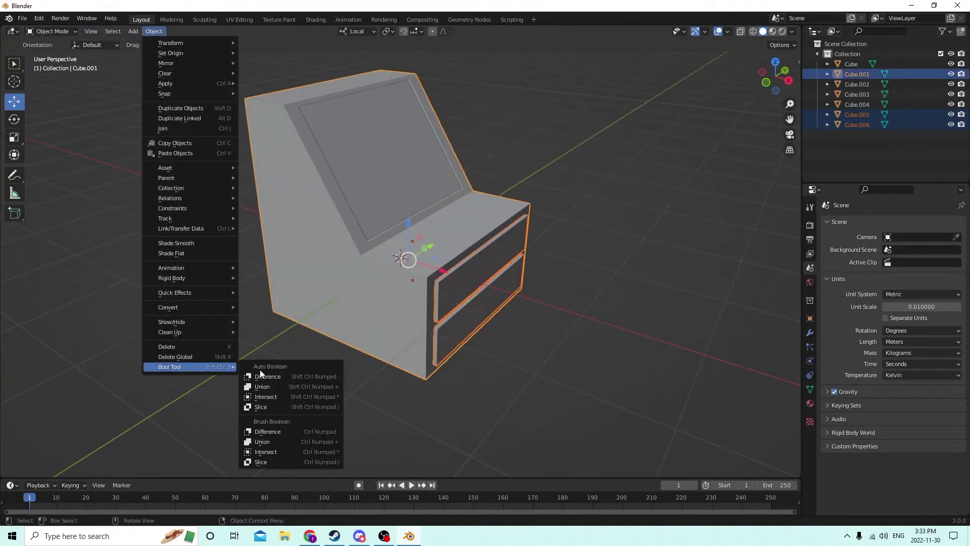
click(267, 378)
middle_drag(303, 323, 404, 283)
Select the two remaining drawer blocks and pull them forward along X out of the housing.
click(480, 293)
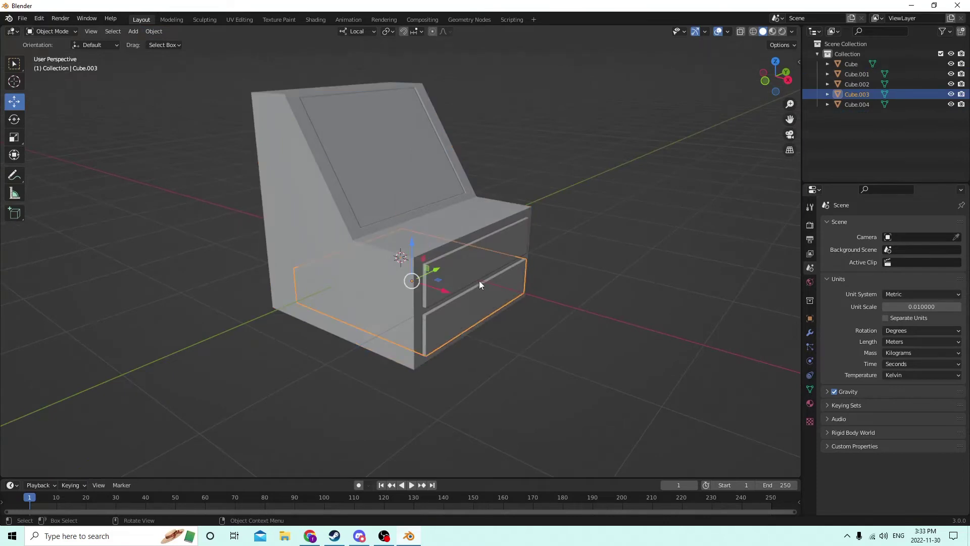
shift+click(456, 260)
drag(438, 270, 572, 317)
middle_drag(571, 316, 469, 268)
Delete the upper drawer block.
shift+click(546, 260)
click(436, 289)
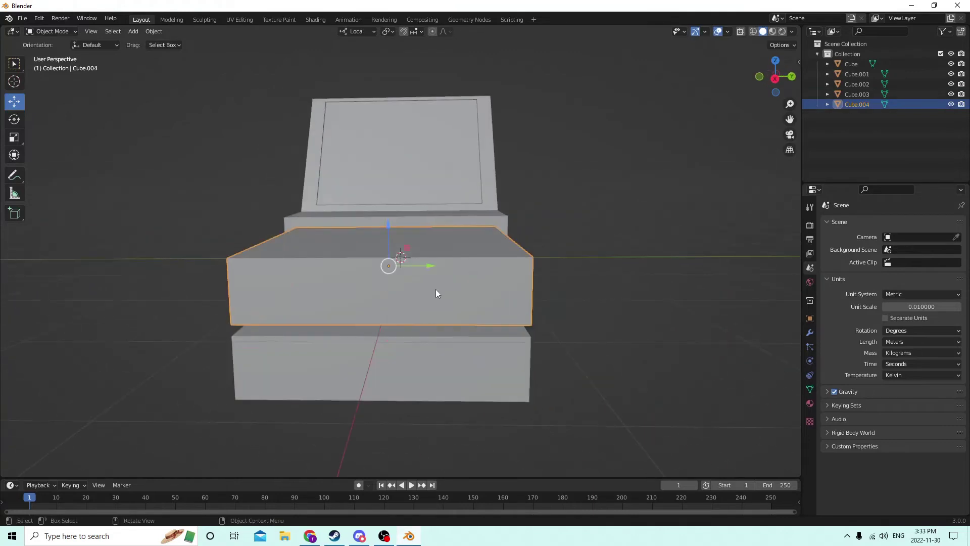
key(Delete)
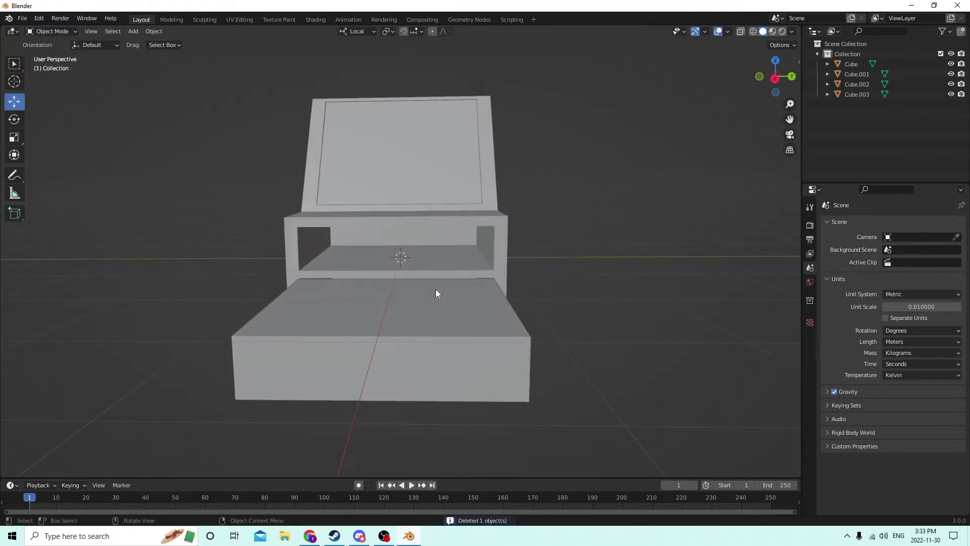
Duplicate the lower drawer block in place, scale the copy down slightly, and raise it along Z just above the drawer's top face.
click(427, 322)
key(shift+d)
key(Escape)
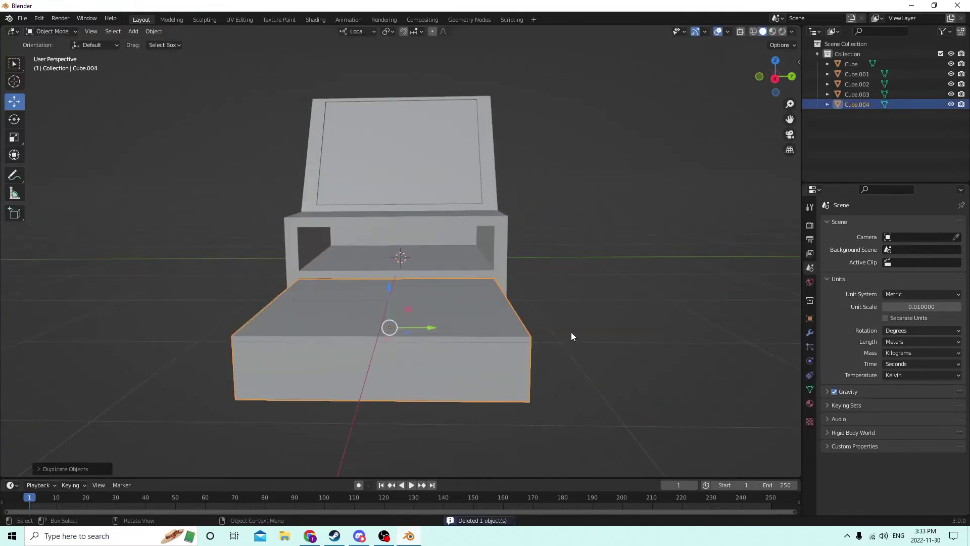
key(s)
click(624, 309)
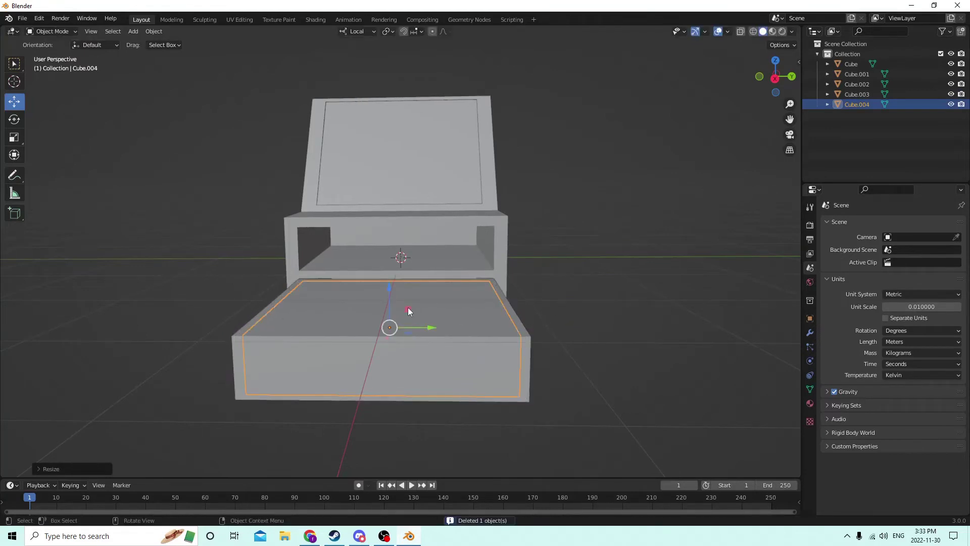
drag(390, 292, 392, 293)
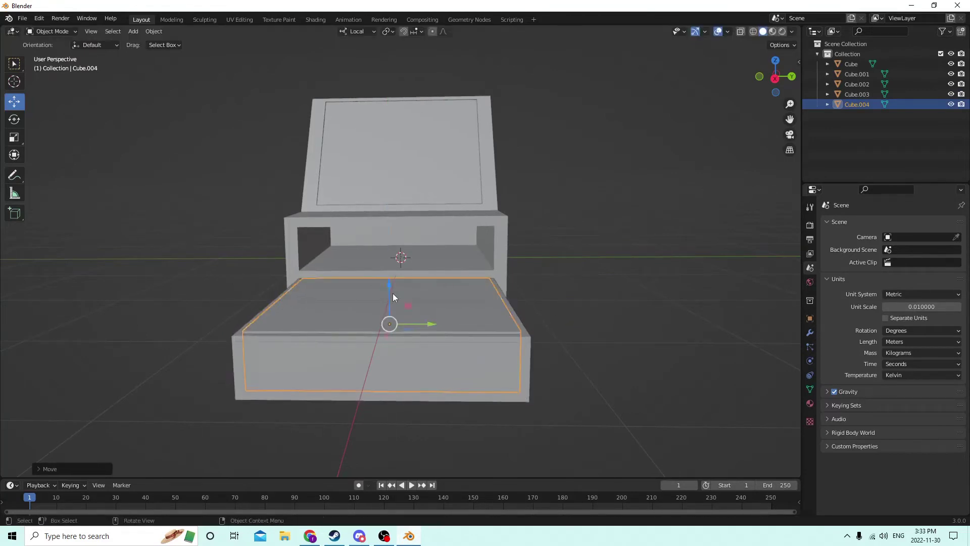
middle_drag(393, 293, 360, 313)
Hollow out the drawer by subtracting the smaller inner block with an Auto Boolean Difference.
shift+click(298, 292)
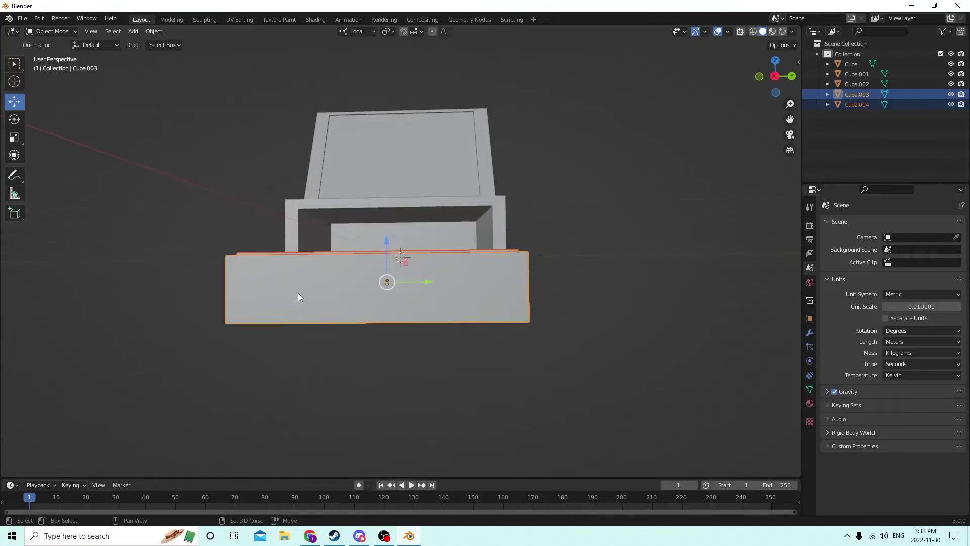
middle_drag(298, 296, 438, 321)
click(152, 31)
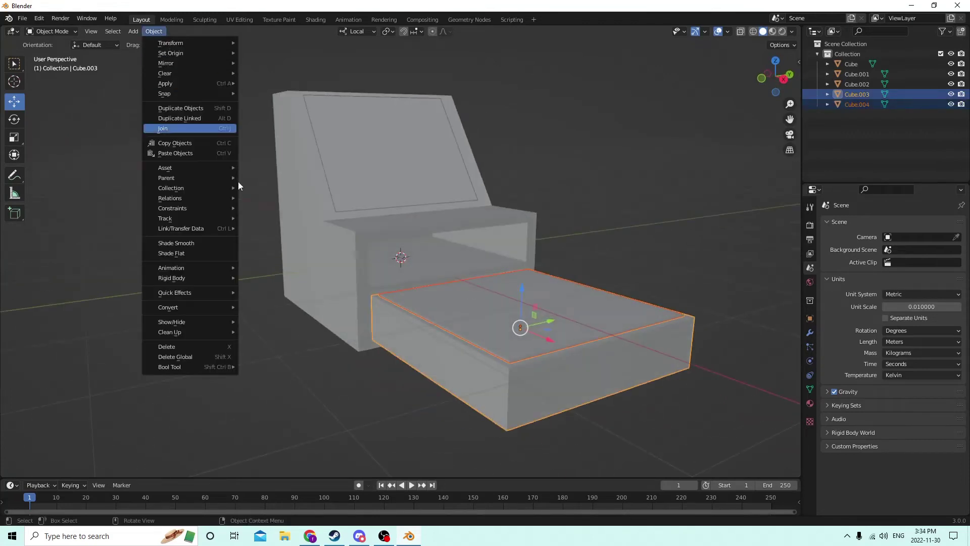
mouse_move(195, 362)
click(257, 378)
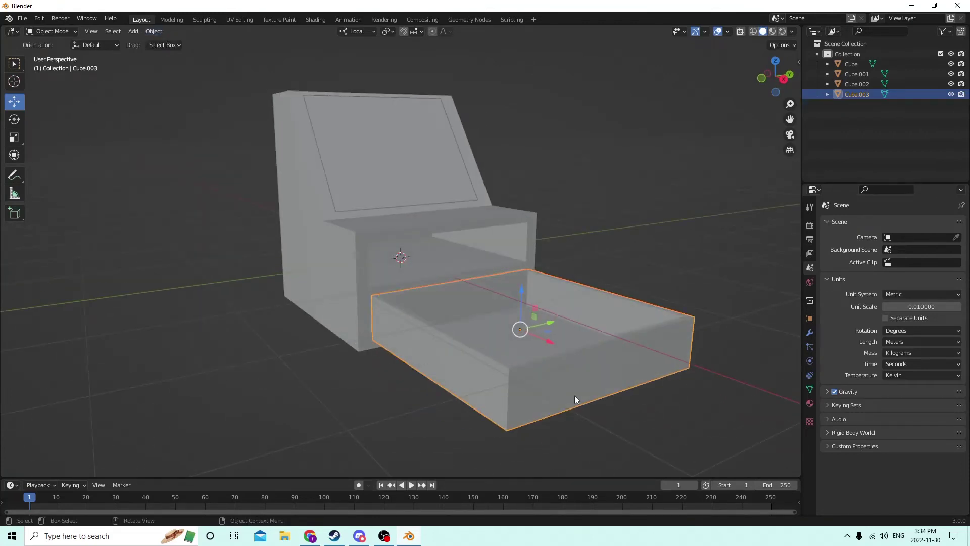
Move the hollow drawer back along its local X axis into the housing's lower opening, nearly flush with the front.
middle_drag(574, 399, 635, 319)
key(g)
key(x)
key(x)
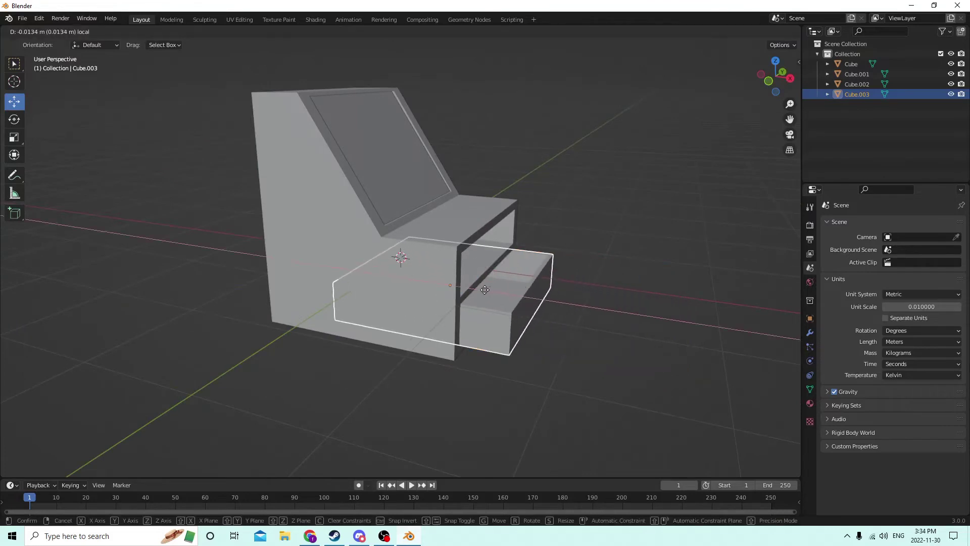
click(451, 286)
middle_drag(451, 286, 438, 305)
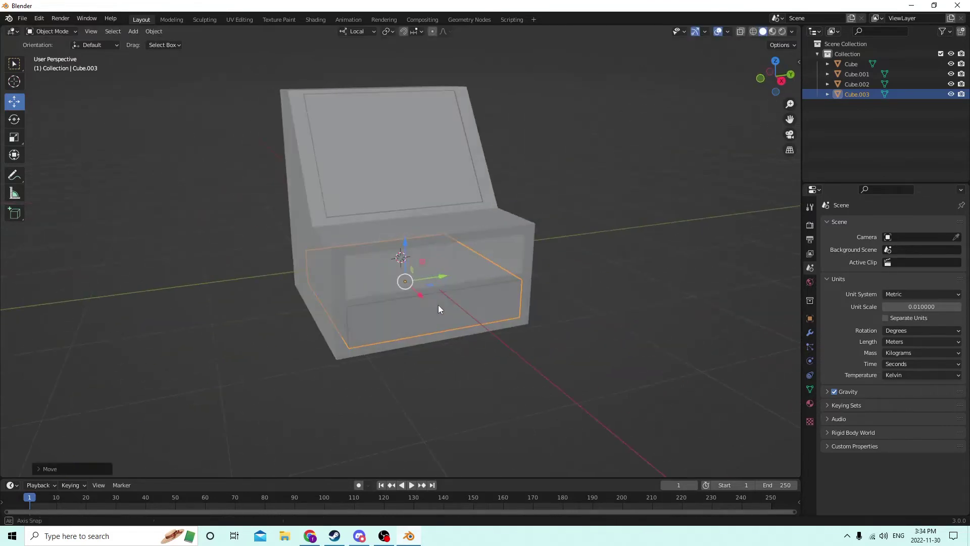
Duplicate the hollow drawer and raise the copy about 0.0045 m along local Z into the upper opening.
key(shift+d)
right_click(447, 246)
middle_drag(447, 246, 450, 227)
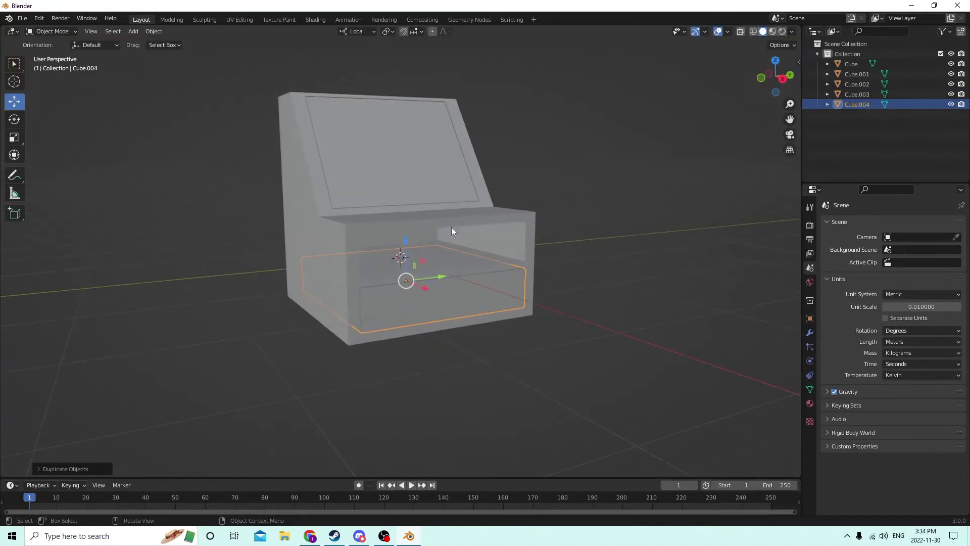
key(g)
key(z)
key(z)
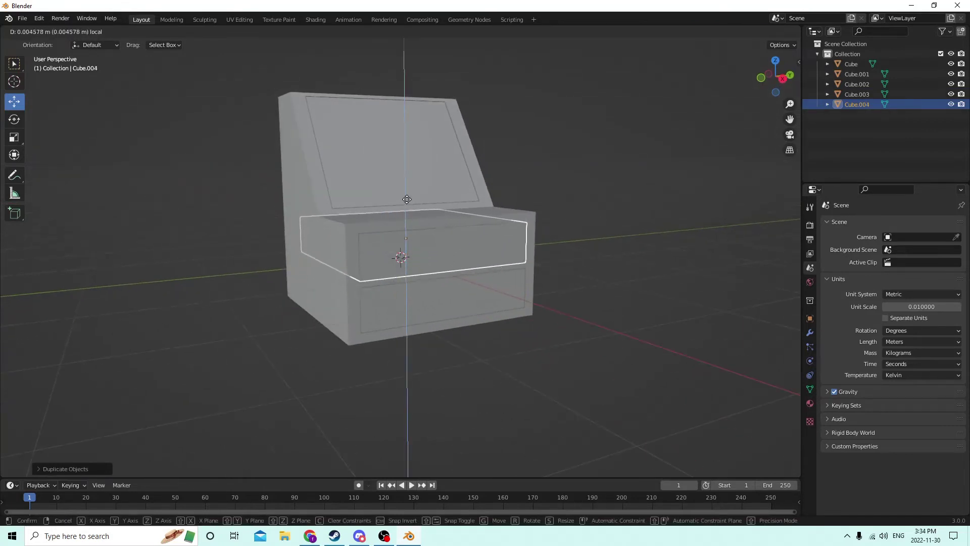
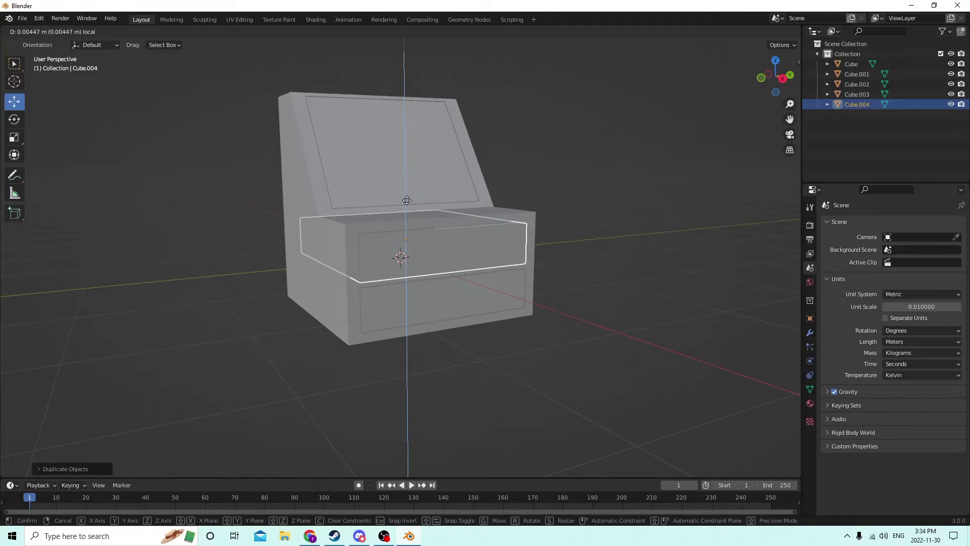
click(406, 201)
middle_drag(406, 201, 353, 214)
Add another cube and scale it down to slightly narrower than the housing.
click(730, 253)
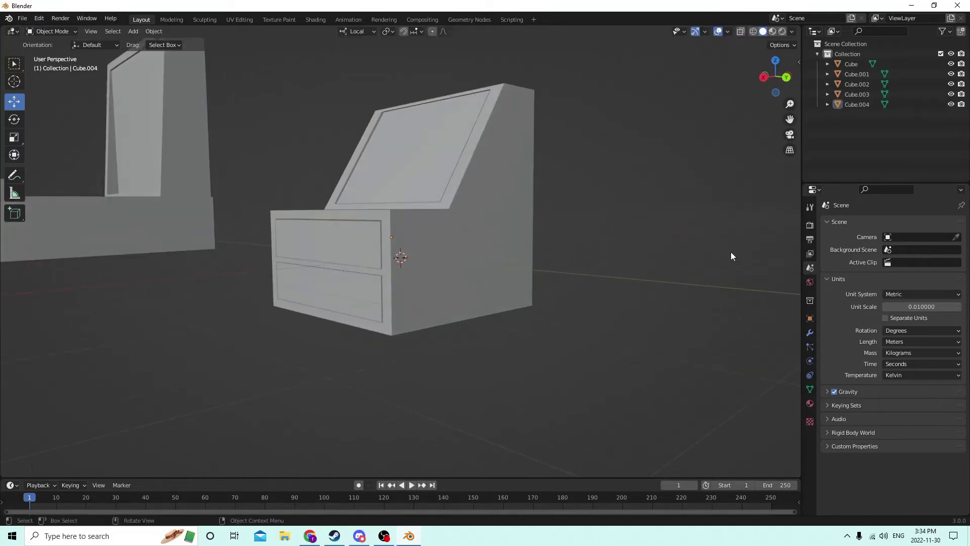
middle_drag(730, 253, 494, 267)
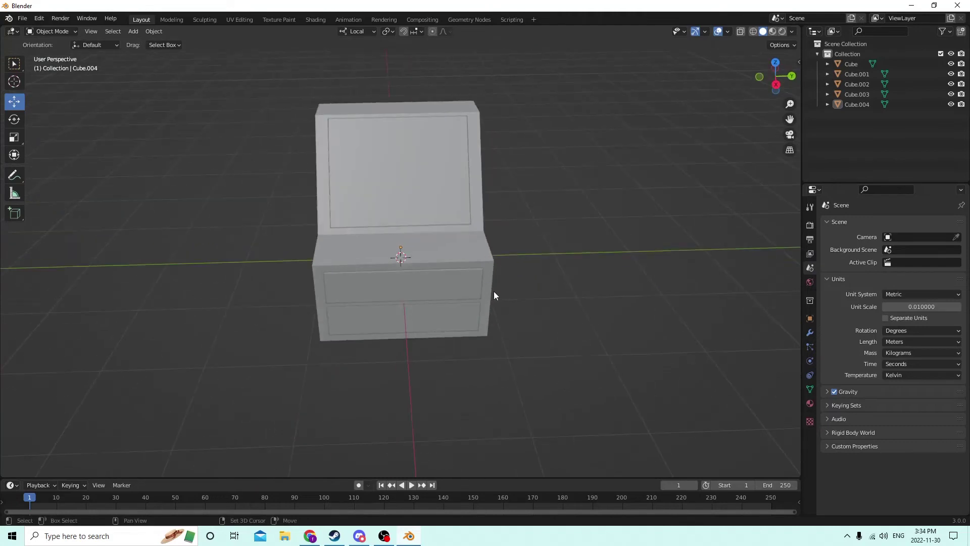
key(shift+a)
mouse_move(484, 296)
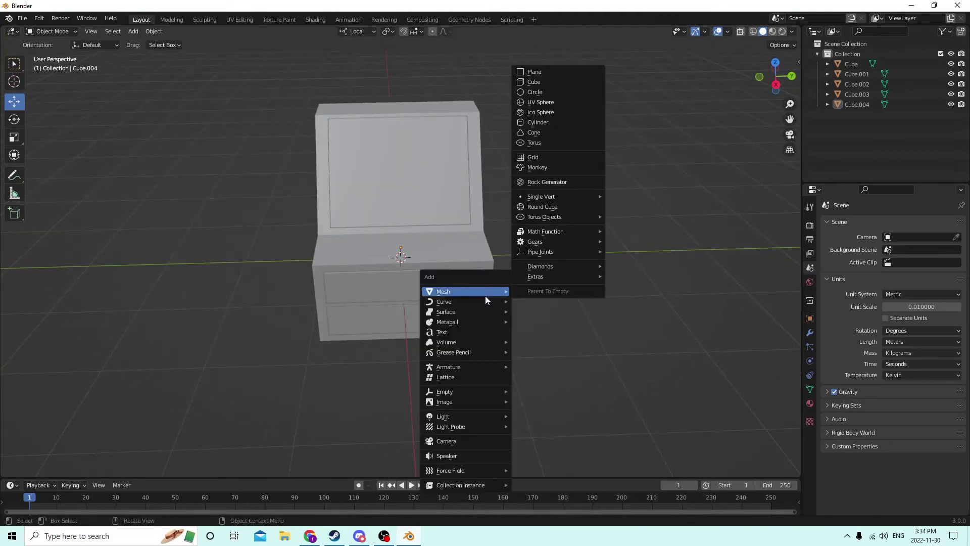
click(532, 82)
middle_drag(551, 191, 630, 217)
key(s)
click(563, 217)
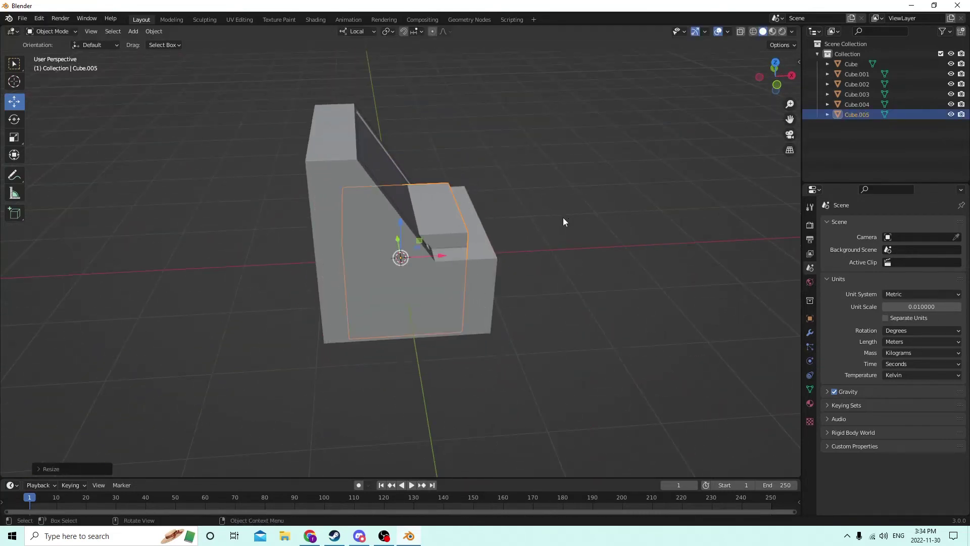
Shift the new cube forward along X and narrow it along the same axis.
middle_drag(563, 217, 483, 227)
drag(427, 261, 444, 263)
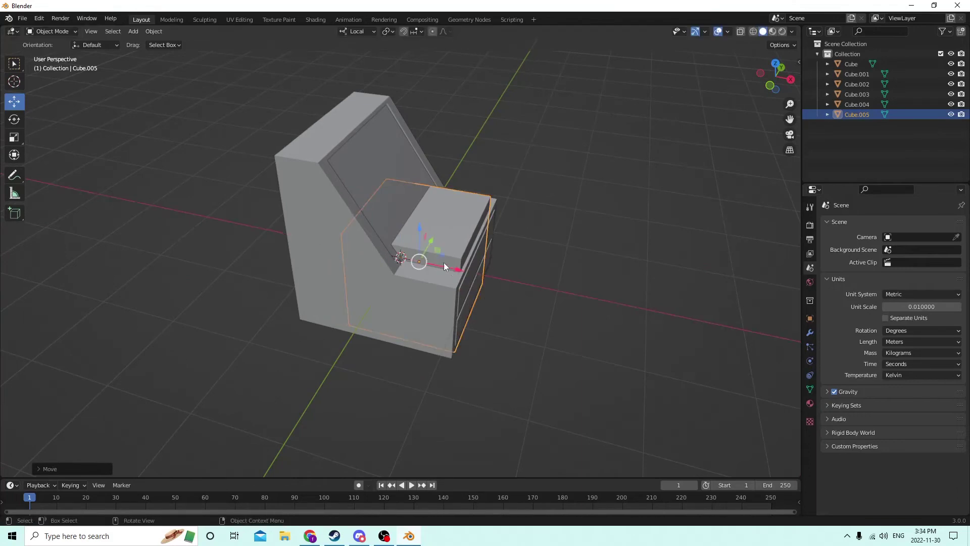
middle_drag(203, 123, 13, 143)
click(14, 139)
middle_drag(151, 152, 441, 220)
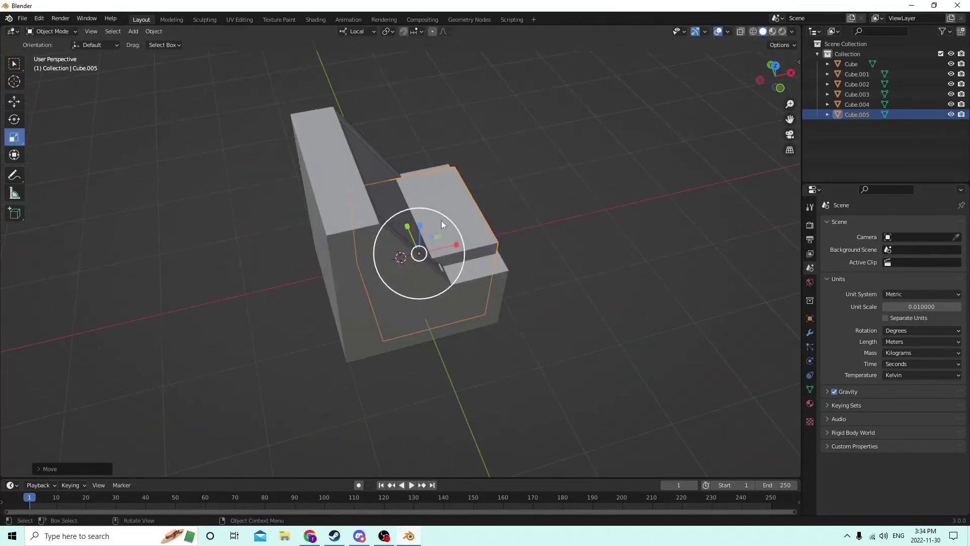
drag(441, 220, 432, 248)
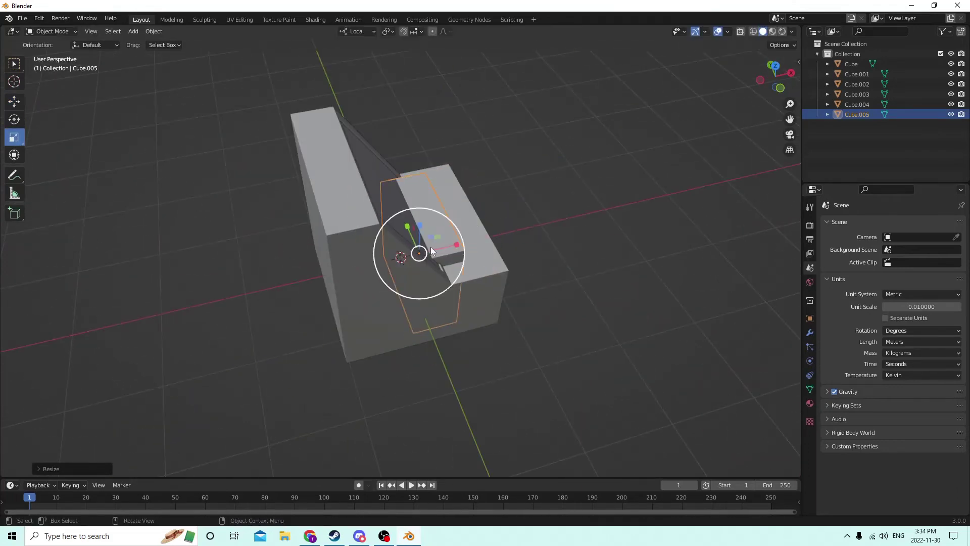
Move the narrowed cube further forward along X until it extends past the housing's drawer front.
middle_drag(432, 249, 260, 163)
click(15, 101)
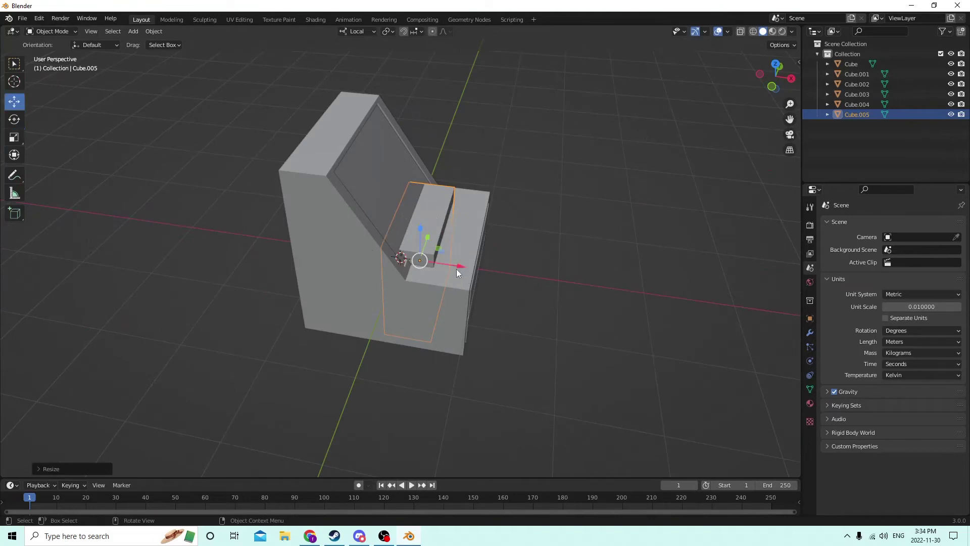
drag(456, 269, 487, 272)
middle_drag(486, 272, 459, 201)
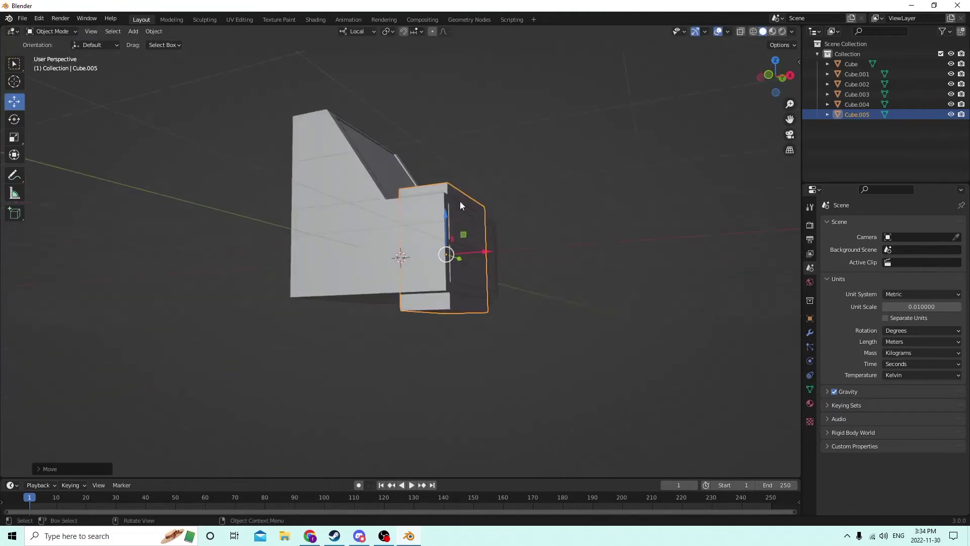
Flatten the new cube along Z into a thin slab.
click(22, 135)
drag(445, 215, 447, 250)
middle_drag(447, 250, 429, 220)
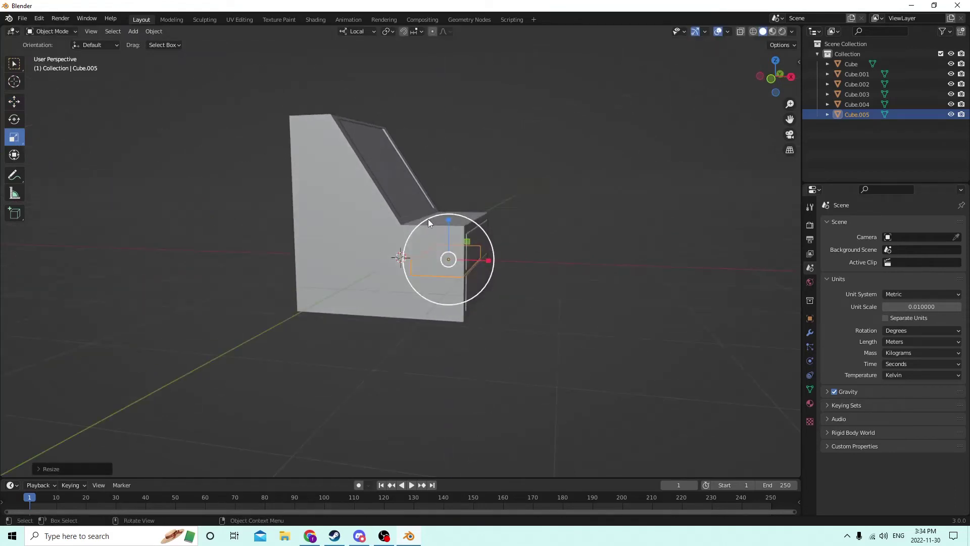
Raise the thin slab along Z so it protrudes from the top of the housing's low front as a keyboard base.
click(16, 104)
drag(454, 216, 443, 173)
middle_drag(444, 173, 413, 190)
drag(448, 172, 450, 165)
click(15, 137)
click(14, 102)
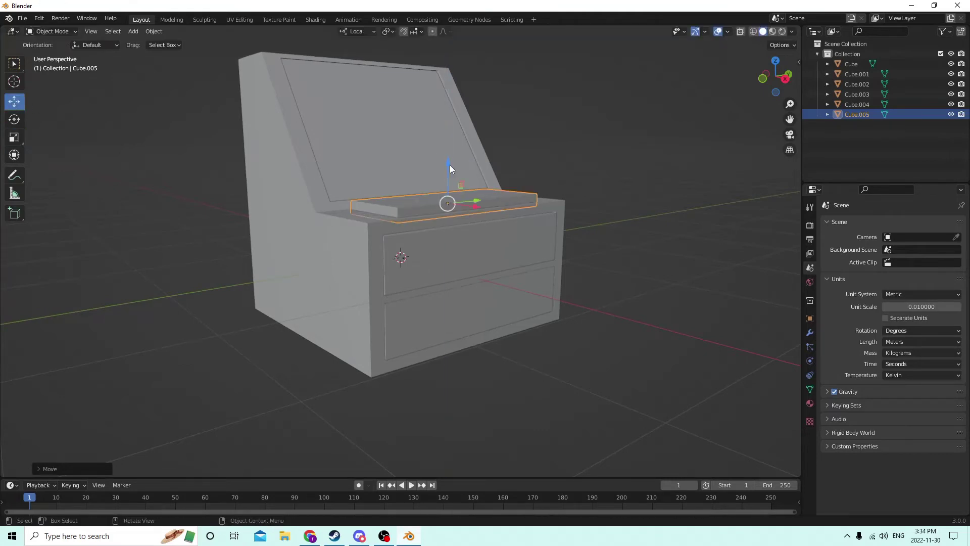
Duplicate the keyboard slab in place, make the copy taller along Z and narrow it along X into a strip.
middle_drag(449, 165, 39, 132)
key(shift+d)
click(15, 137)
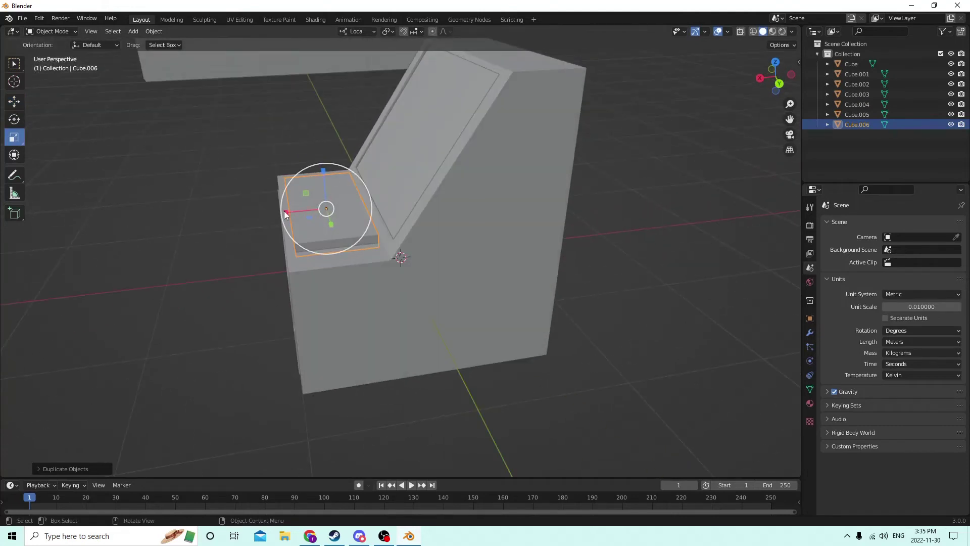
drag(324, 169, 325, 149)
drag(284, 210, 349, 206)
middle_drag(348, 205, 428, 175)
scroll(446, 247, up, 4)
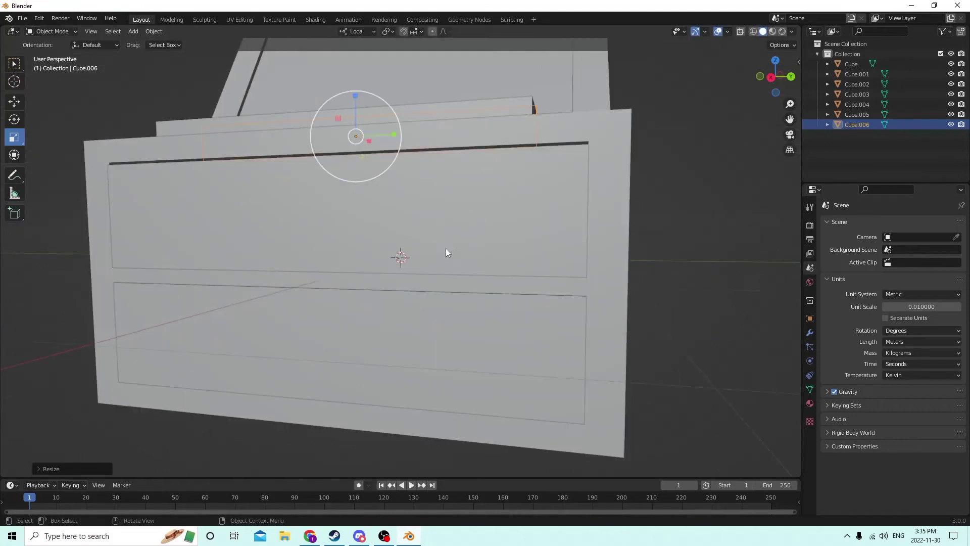
middle_drag(446, 247, 348, 242)
scroll(380, 283, up, 2)
Raise the strip along Z to about 0.00585 m and thin it along X to a scale of about -0.008.
click(14, 101)
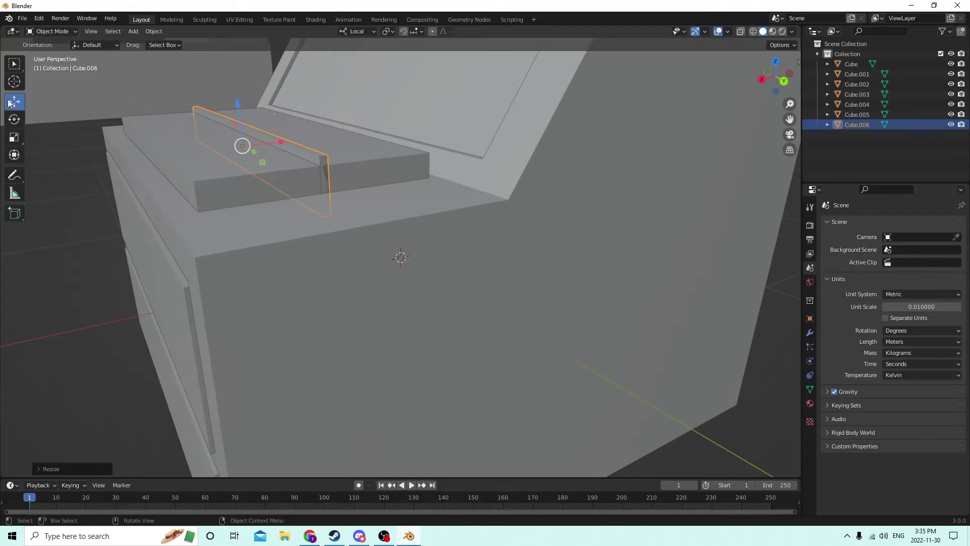
drag(235, 110, 235, 93)
middle_drag(235, 92, 207, 117)
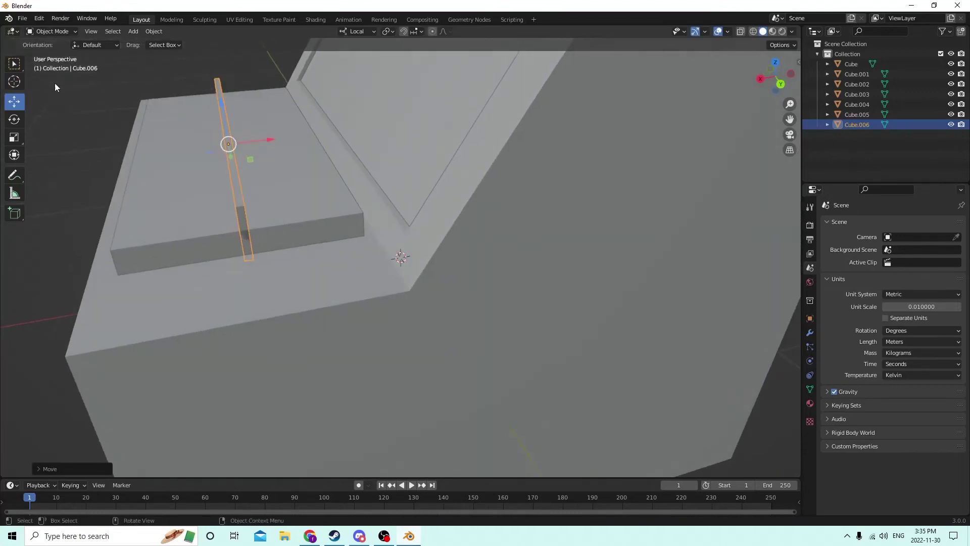
click(14, 138)
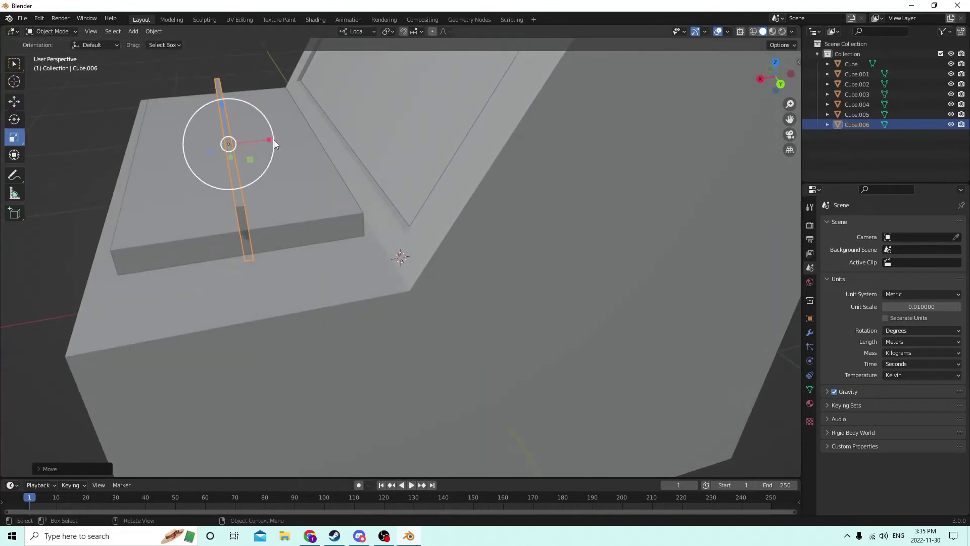
drag(272, 141, 256, 140)
middle_drag(257, 138, 261, 171)
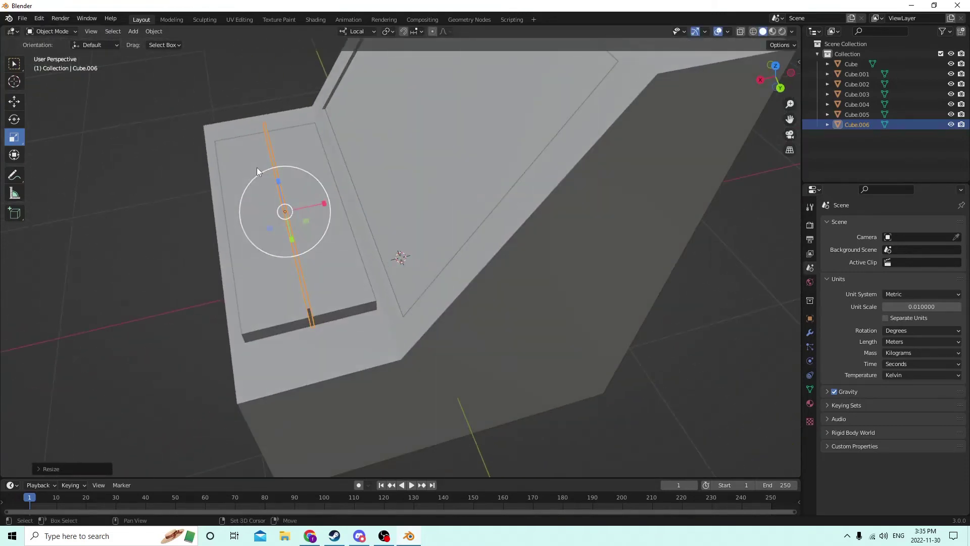
Duplicate the thin strip twice and space the copies toward the front along X, the foremost at about 0.0083 m.
key(shift+d)
key(Escape)
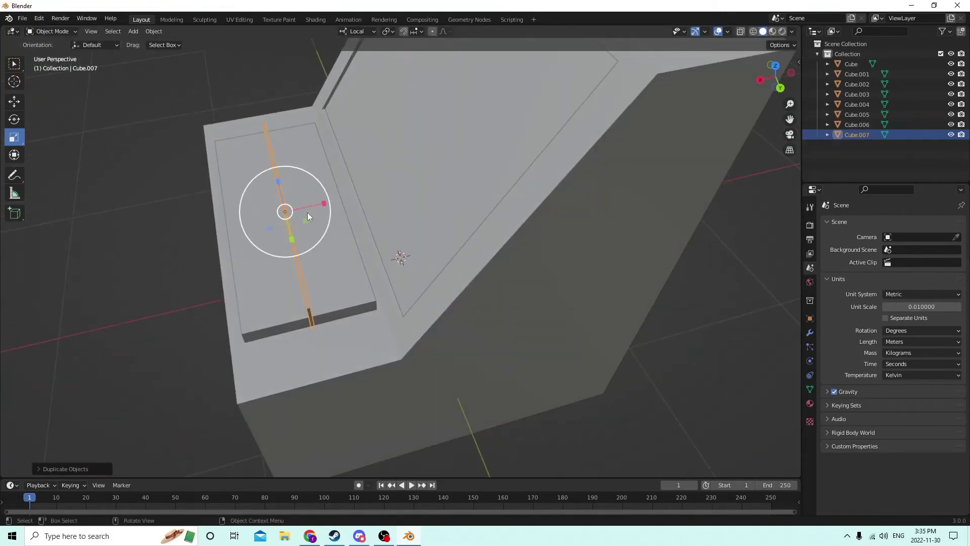
click(14, 101)
drag(327, 203, 284, 209)
key(shift+d)
key(Escape)
middle_drag(284, 207, 279, 193)
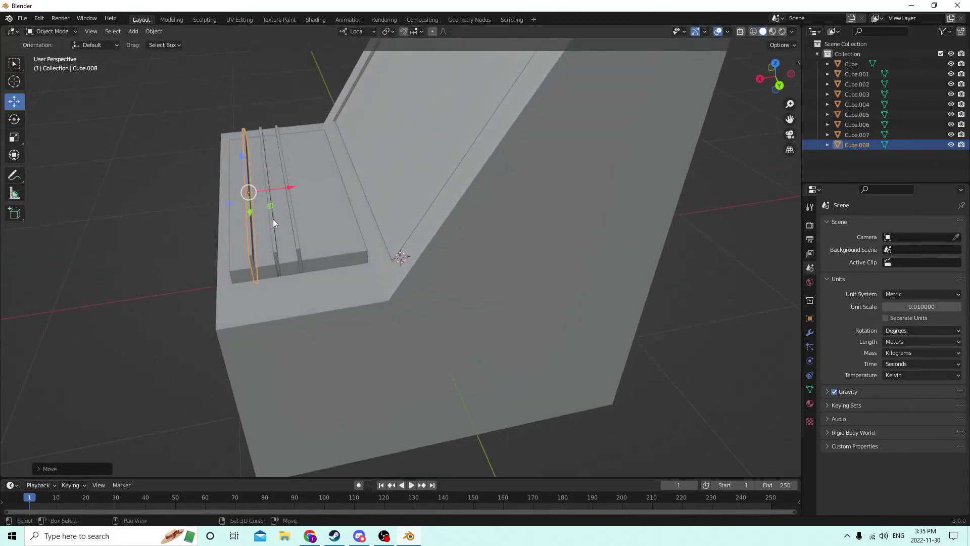
Duplicate the foremost strip in place and set the copy's X location to -0.008349 m.
click(809, 318)
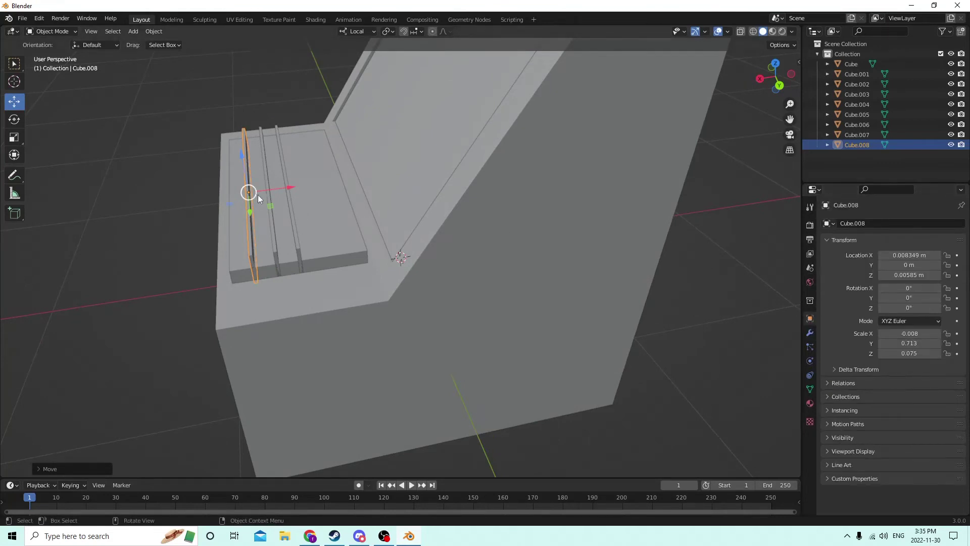
key(shift+d)
right_click(289, 187)
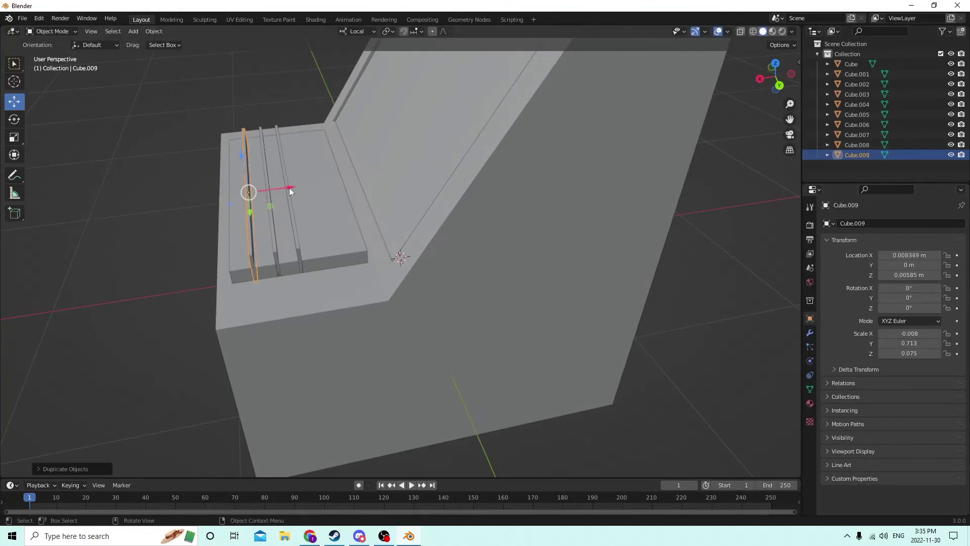
drag(283, 189, 305, 186)
right_click(305, 186)
click(887, 257)
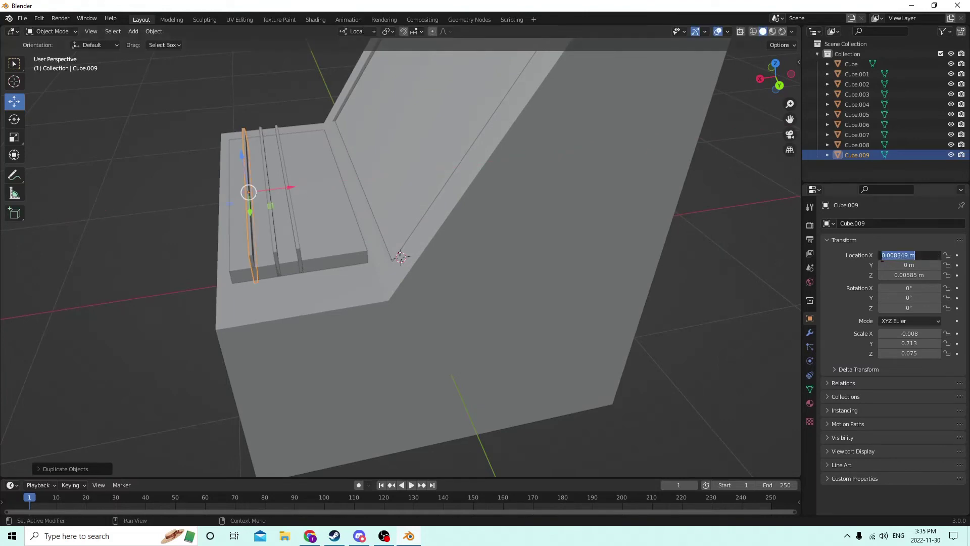
key(Home)
text(-)
key(Return)
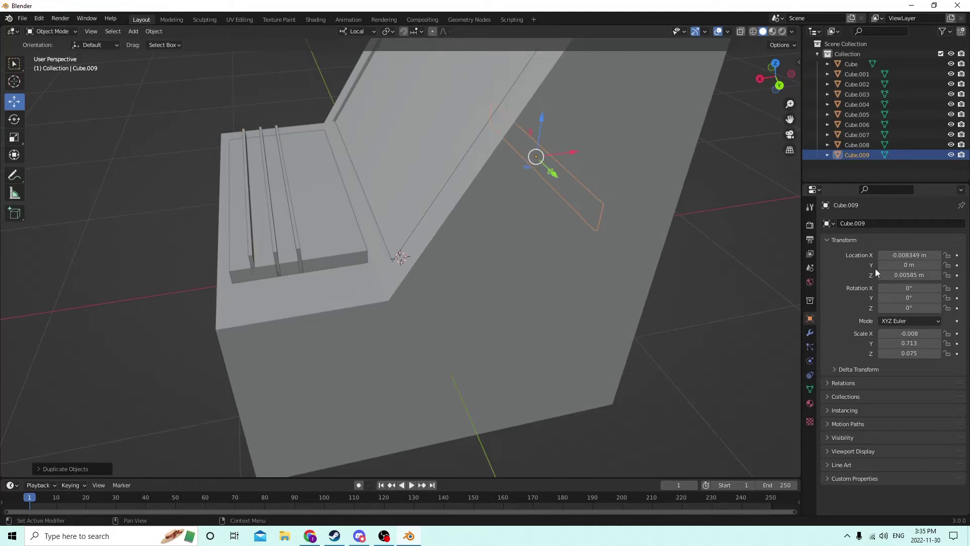
Move the copied strip along X back onto the keyboard slab, just behind the other strips, to about 0.0053 m.
middle_drag(563, 267, 545, 280)
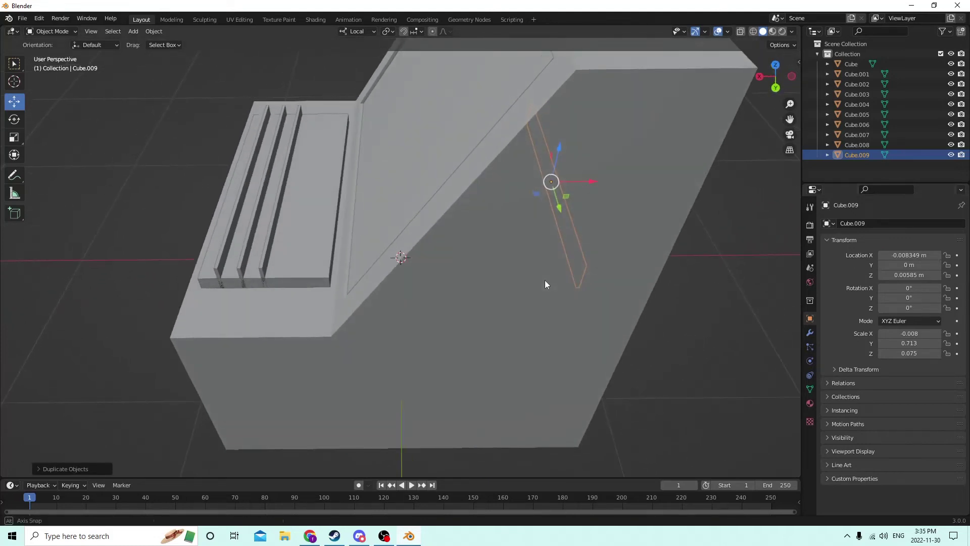
drag(590, 188, 346, 187)
middle_drag(344, 183, 357, 195)
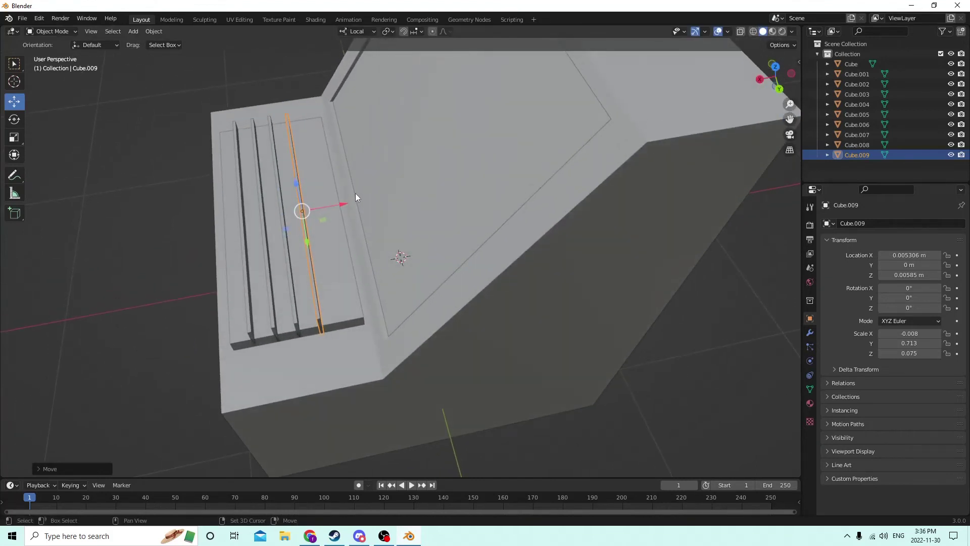
Duplicate the rearmost strip and move the copy along X toward the screen to about 0.0043 m.
key(shift+d)
right_click(374, 179)
drag(337, 204, 357, 195)
middle_drag(357, 195, 462, 193)
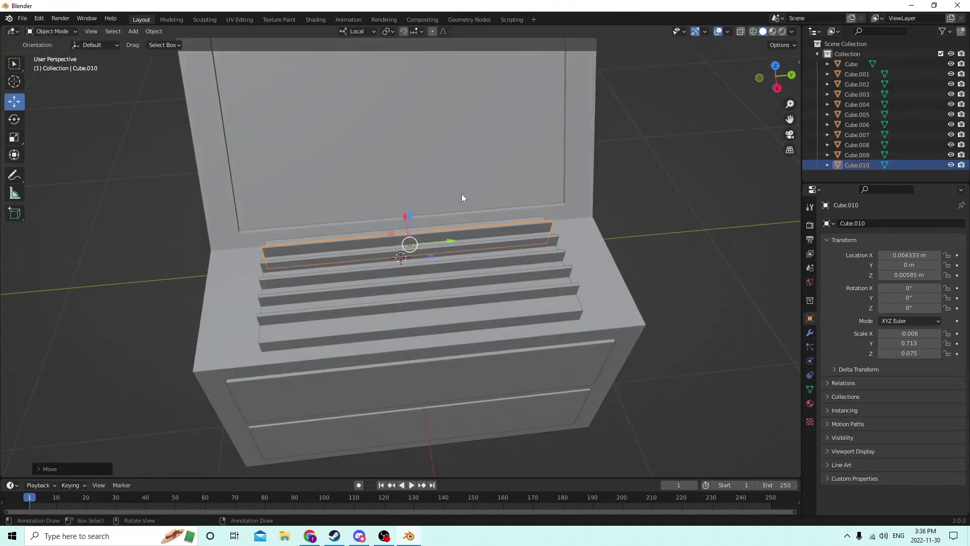
Duplicate the rearmost strip in place and shorten the copy along Y to a scale of about 0.012.
key(shift+d)
right_click(447, 243)
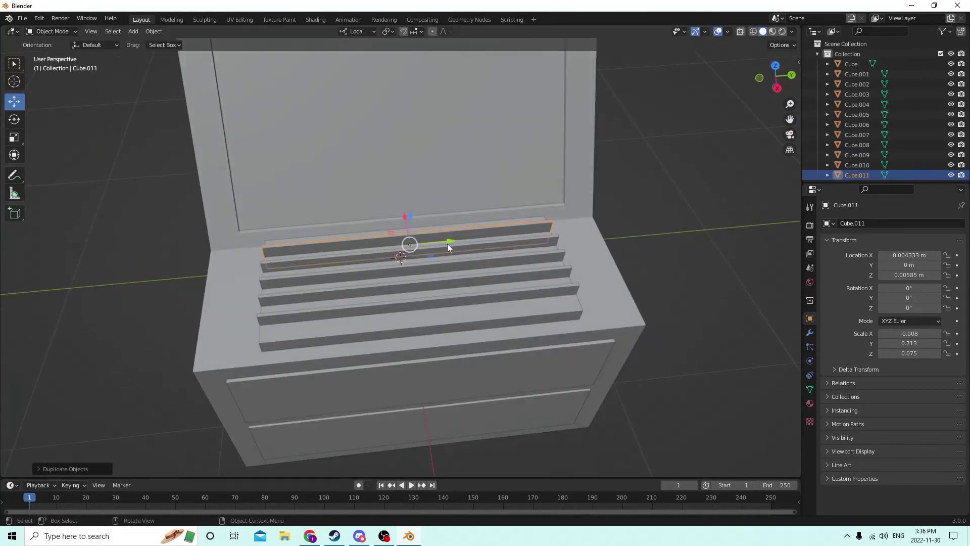
middle_drag(447, 244, 329, 190)
click(13, 137)
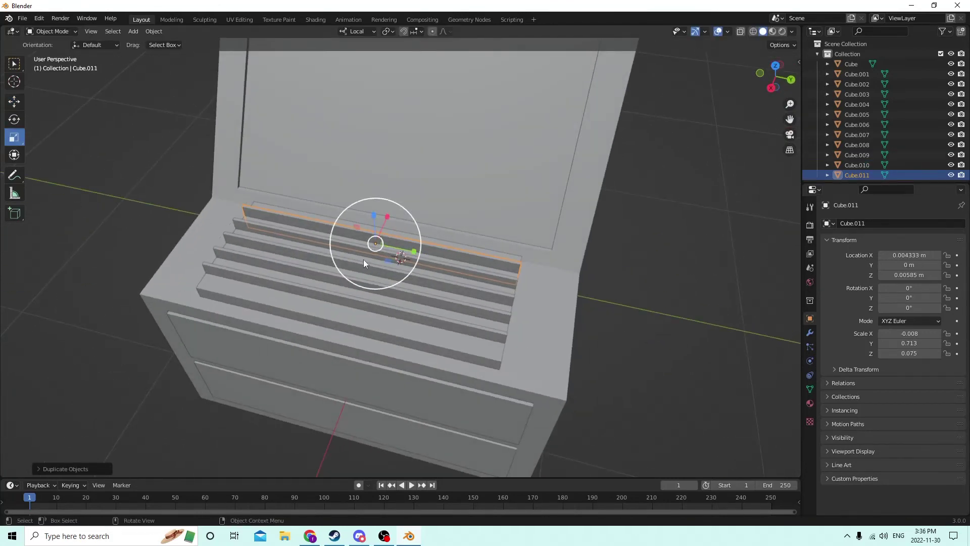
drag(412, 252, 377, 242)
middle_drag(377, 243, 304, 214)
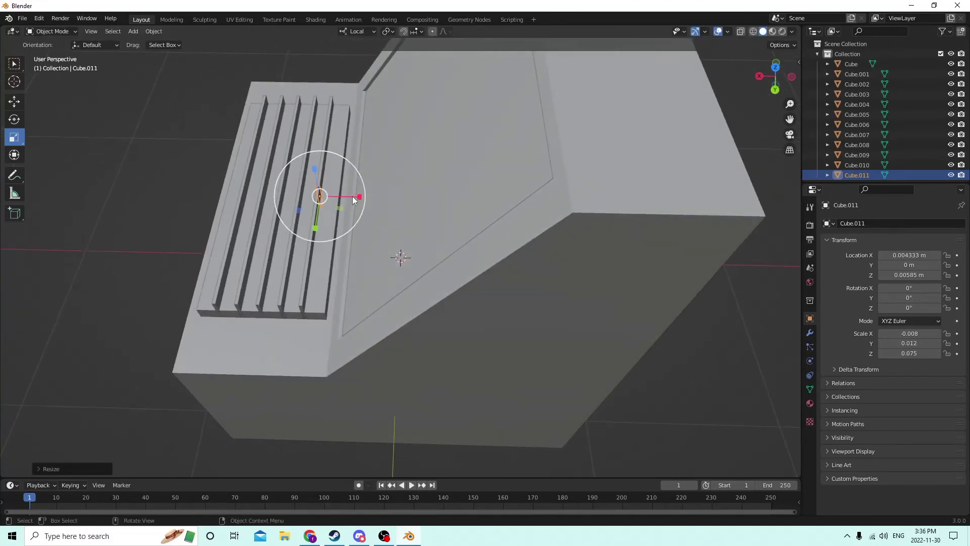
Stretch the shortened piece along X to a scale of about -0.426 and center it across the strips at X about 0.0059 m.
drag(353, 196, 610, 195)
drag(357, 195, 616, 195)
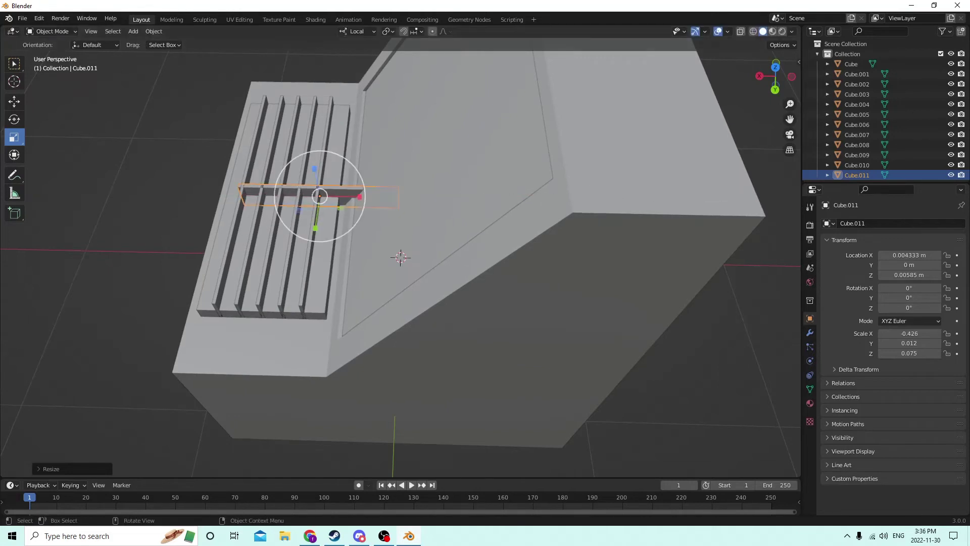
click(16, 102)
drag(357, 194, 328, 193)
middle_drag(328, 193, 435, 180)
scroll(418, 198, up, 2)
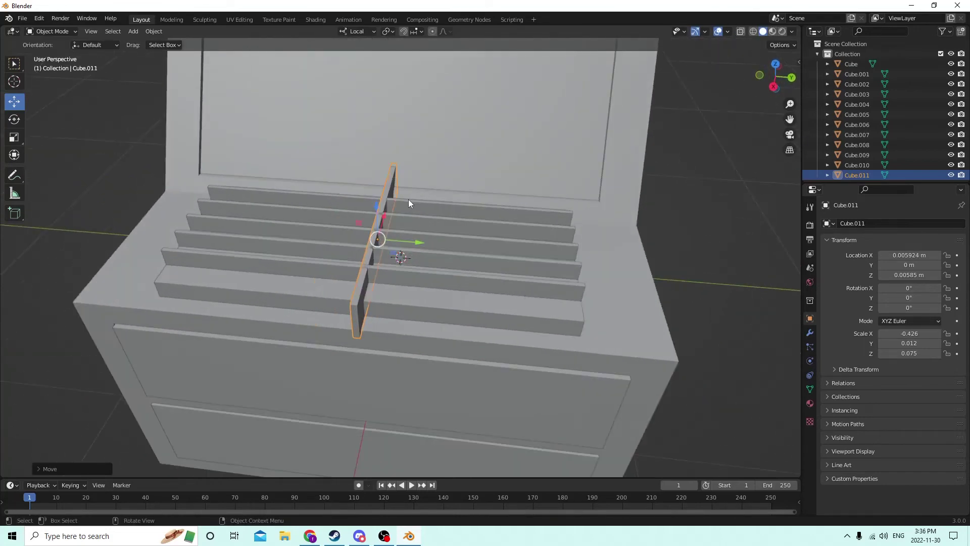
Make three copies of the crossbar spaced along positive Y, the first at about 0.00115 m and the last at about 0.004 m.
key(shift+d)
right_click(432, 224)
drag(418, 242, 446, 250)
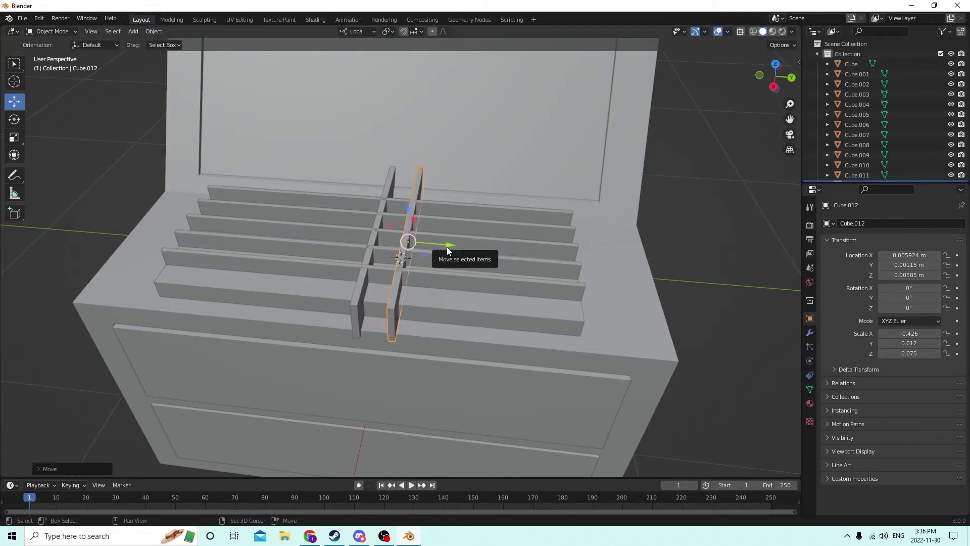
key(shift+d)
right_click(462, 258)
drag(449, 250, 525, 247)
key(shift+d)
right_click(480, 247)
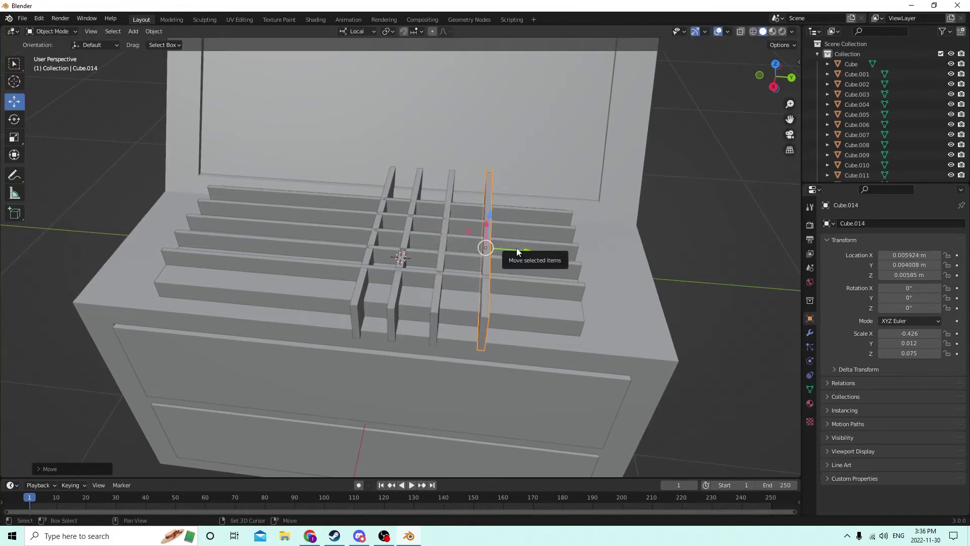
Duplicate the outermost crossbar along Y and place the copy near the end of the strips at about 0.0057 m.
key(shift+d)
key(y)
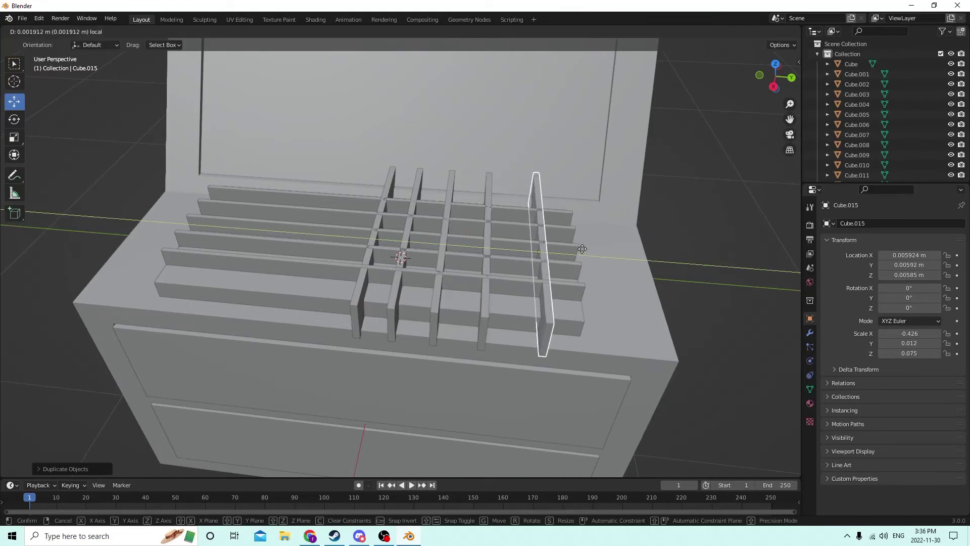
click(568, 249)
middle_drag(568, 249, 507, 260)
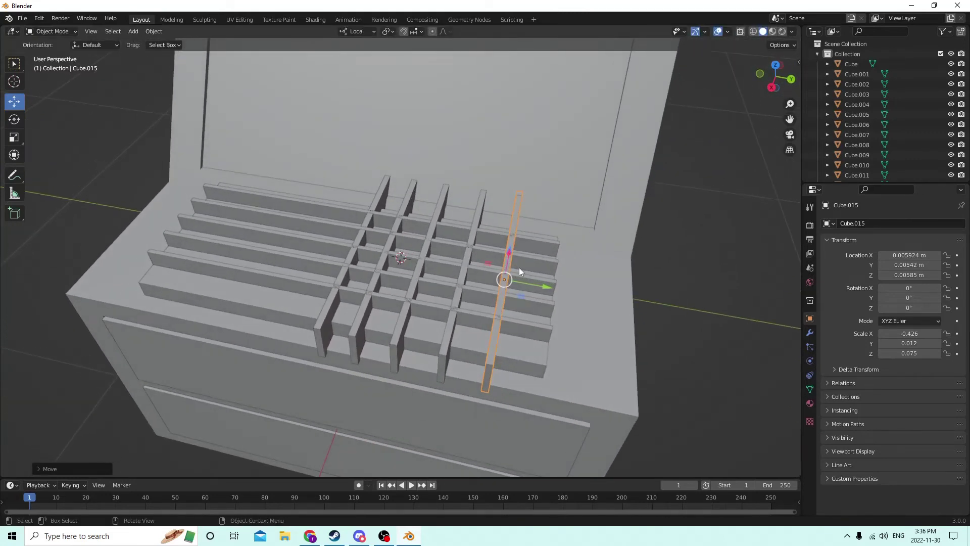
drag(540, 285, 550, 286)
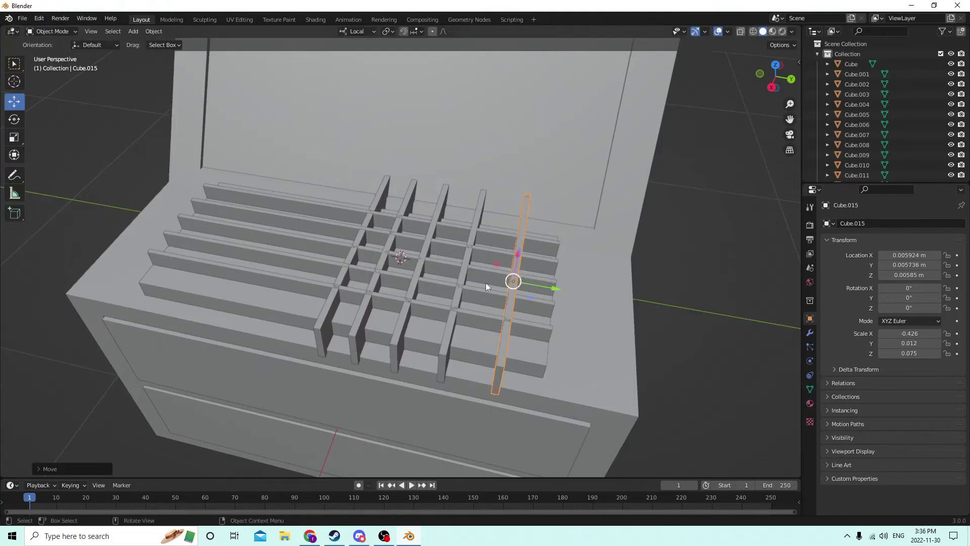
Respace the three crossbars between the center and outermost ones along Y to about 0.0044, 0.0029 and 0.0015 m.
click(459, 278)
drag(492, 279, 422, 265)
click(421, 270)
click(388, 259)
middle_drag(421, 261, 400, 283)
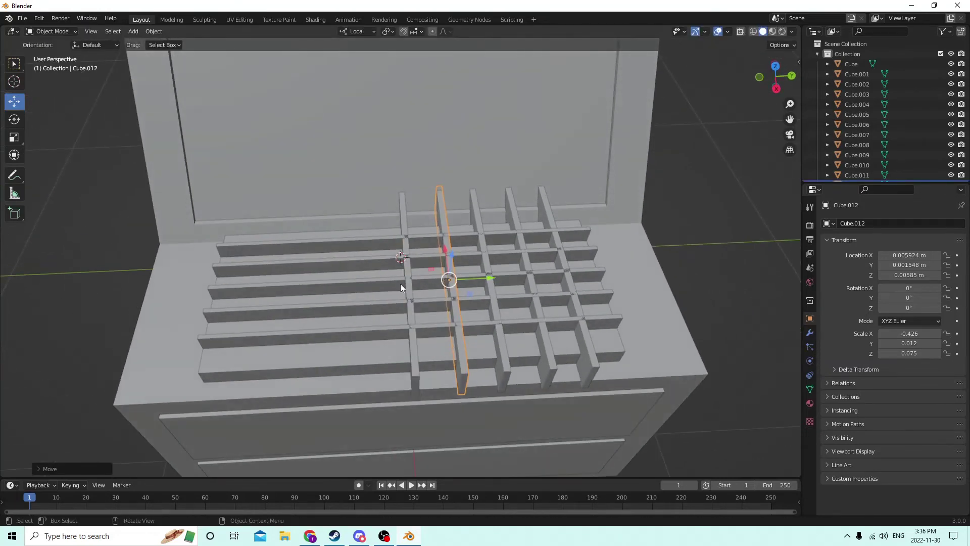
Make four copies of the center crossbar and distribute them along negative Y over the other half of the keyboard.
click(411, 286)
drag(441, 281, 320, 283)
key(shift+d)
click(439, 270)
key(shift+d)
right_click(353, 280)
key(shift+d)
right_click(385, 281)
key(shift+d)
right_click(436, 266)
click(289, 295)
Adjust the four negative-side crossbars along Y so their gaps become more even across the keyboard.
middle_drag(320, 283, 310, 263)
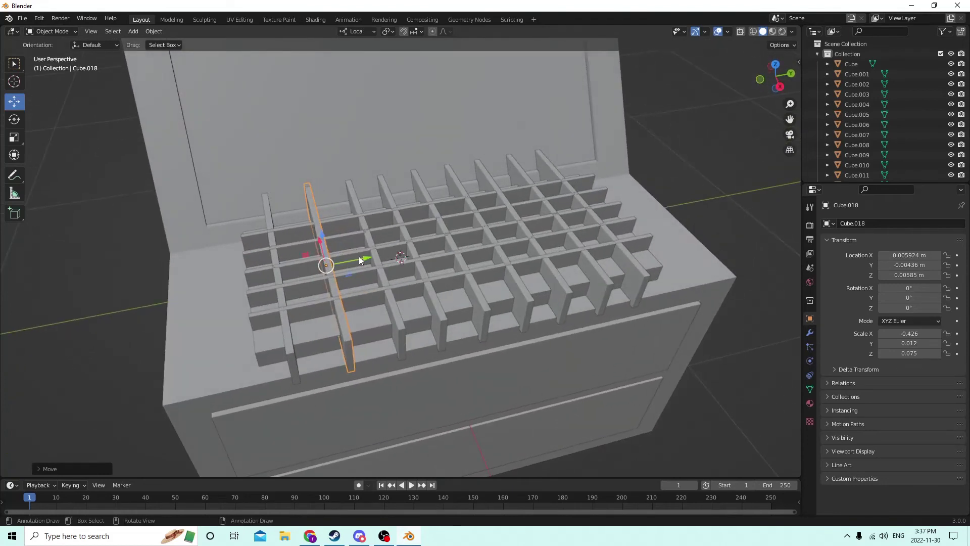
drag(359, 260, 333, 263)
click(280, 282)
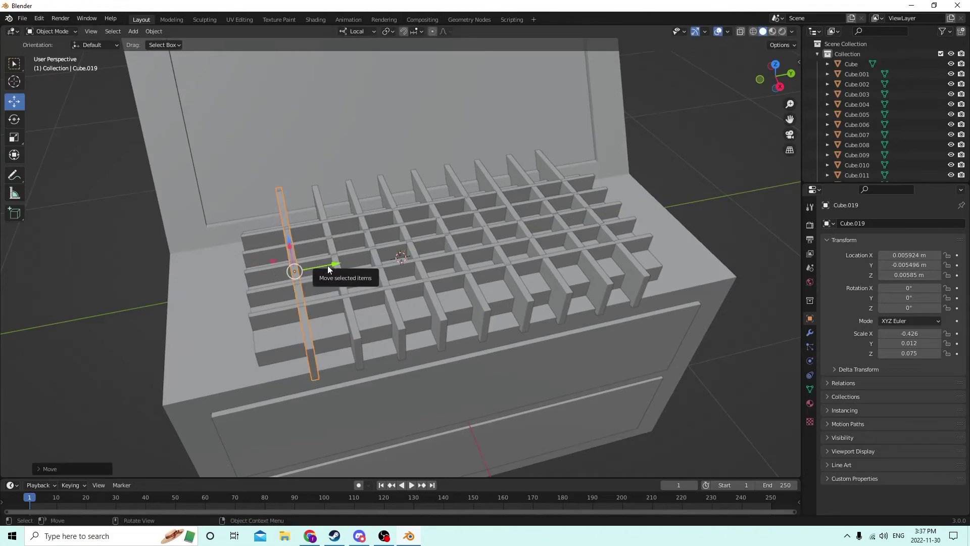
middle_drag(326, 268, 310, 255)
drag(310, 255, 381, 256)
click(311, 258)
click(353, 259)
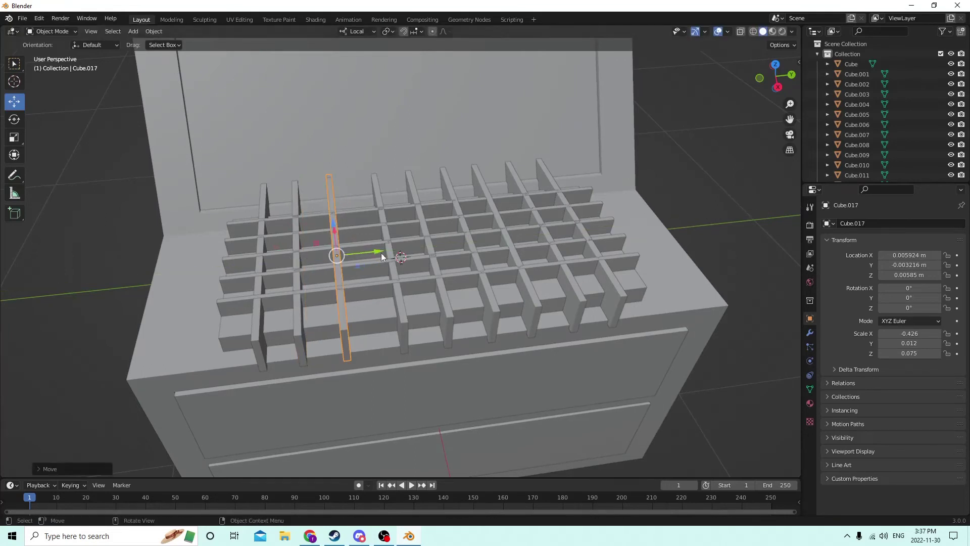
click(393, 264)
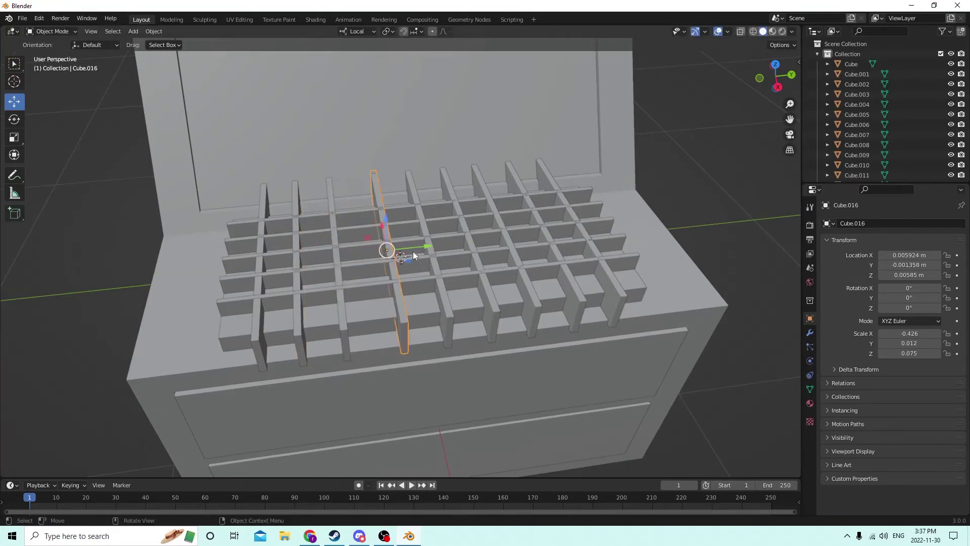
drag(426, 247, 404, 249)
middle_drag(402, 247, 523, 263)
middle_drag(405, 325, 643, 190)
click(660, 192)
shift+click(622, 212)
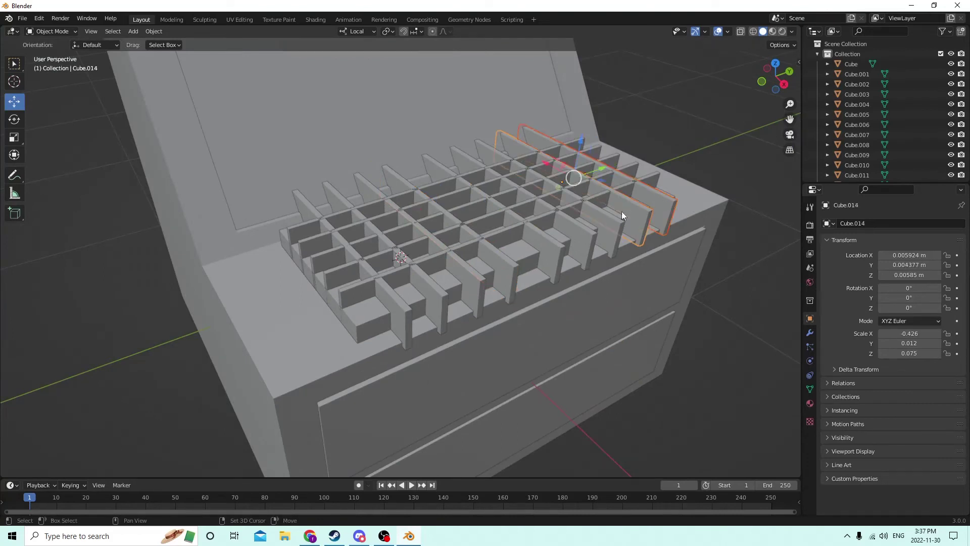
shift+drag(607, 222, 573, 243)
key(alt+a)
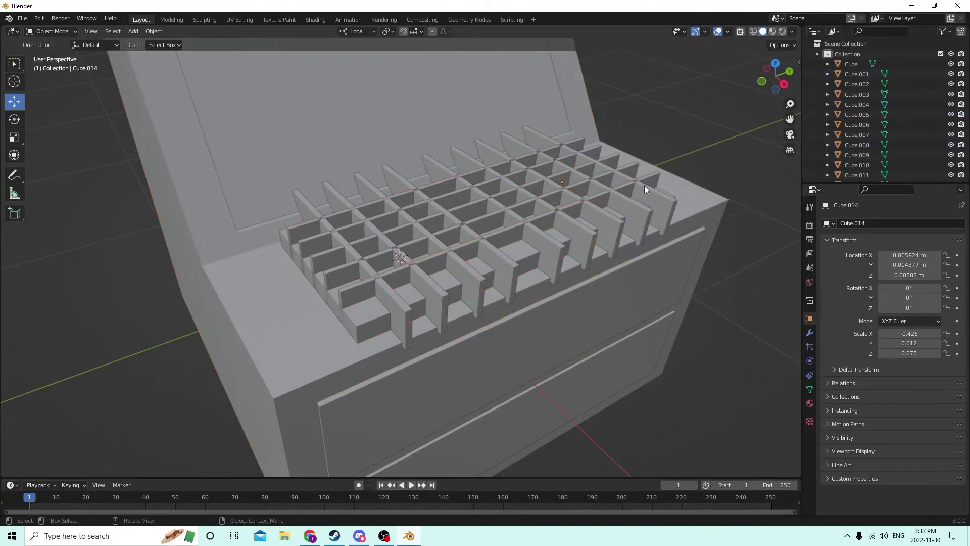
Cut all the crossbars and lengthwise strips out of the keyboard block with a Bool Tool Auto Boolean Difference.
shift+click(628, 202)
shift+click(602, 218)
shift+click(575, 229)
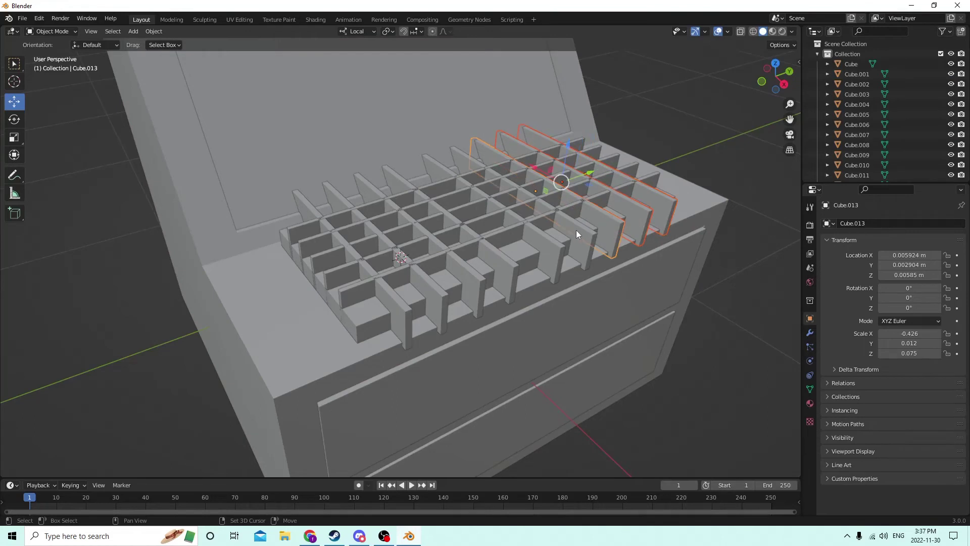
shift+click(556, 237)
shift+click(535, 241)
shift+click(470, 264)
shift+click(456, 270)
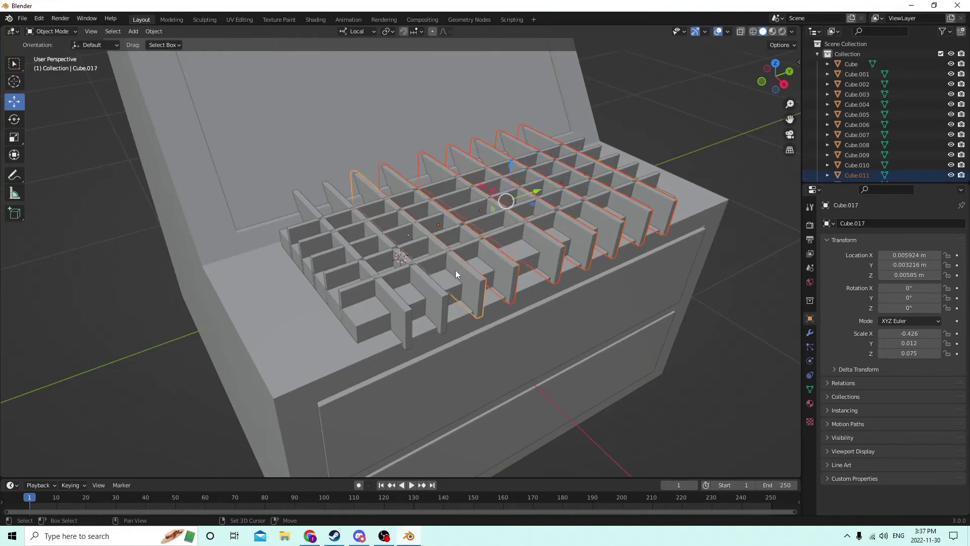
shift+click(404, 291)
shift+click(374, 292)
shift+click(349, 283)
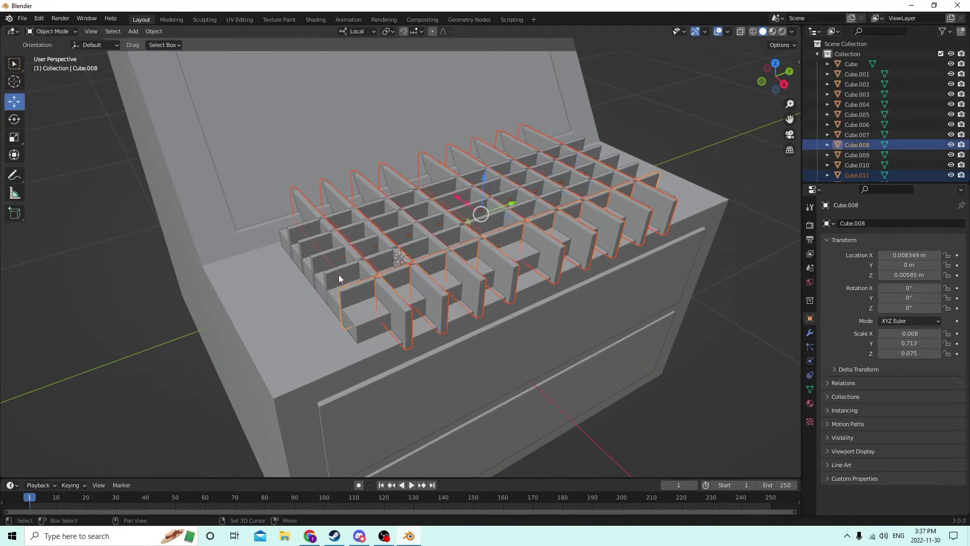
shift+click(327, 267)
shift+click(323, 255)
shift+click(314, 242)
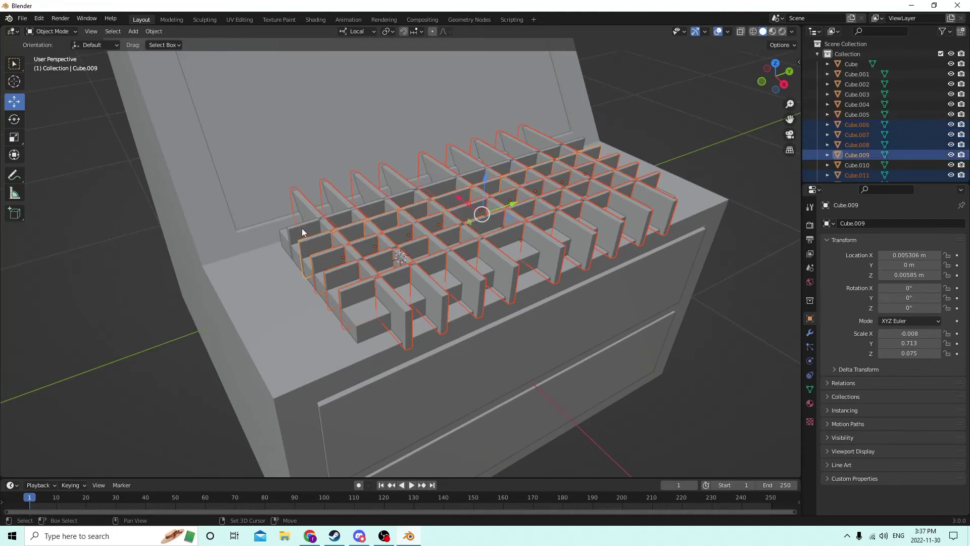
shift+click(305, 232)
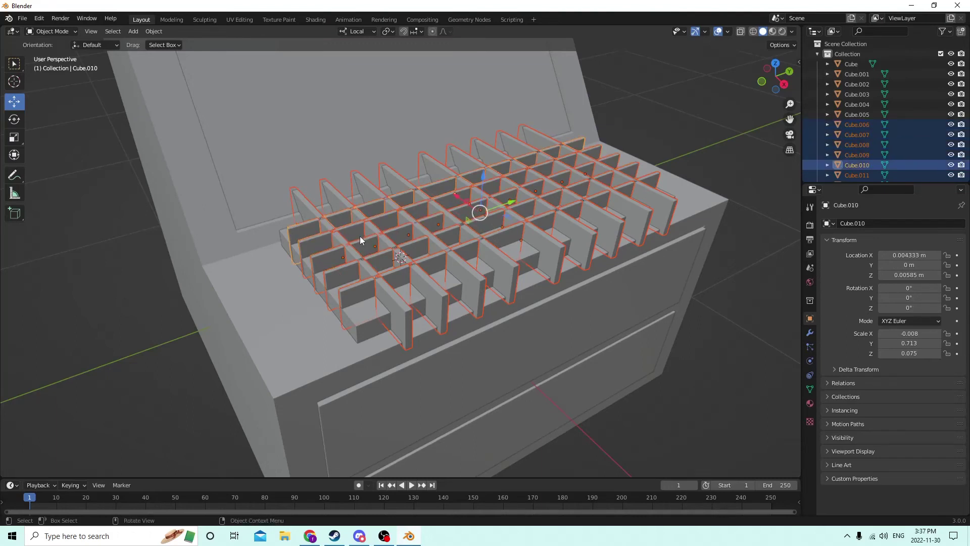
shift+click(360, 331)
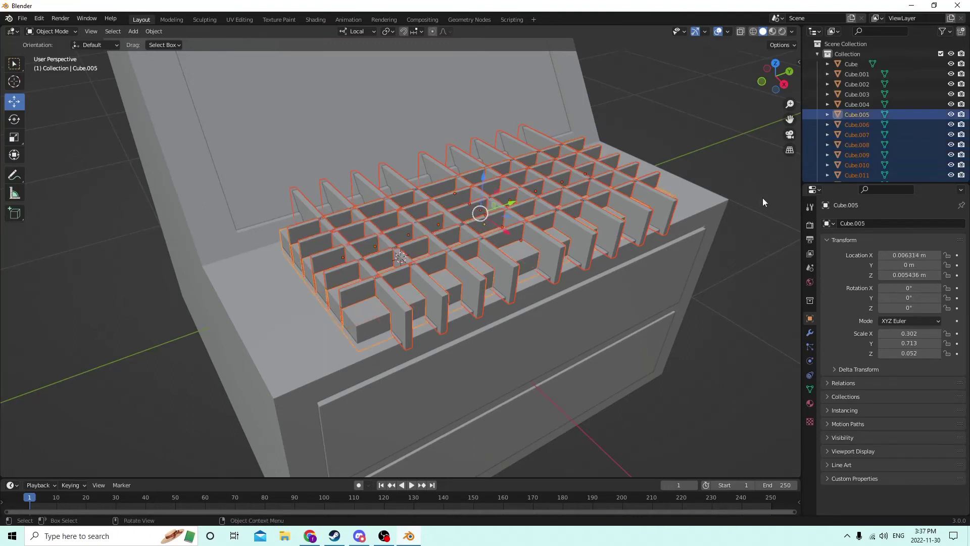
click(153, 32)
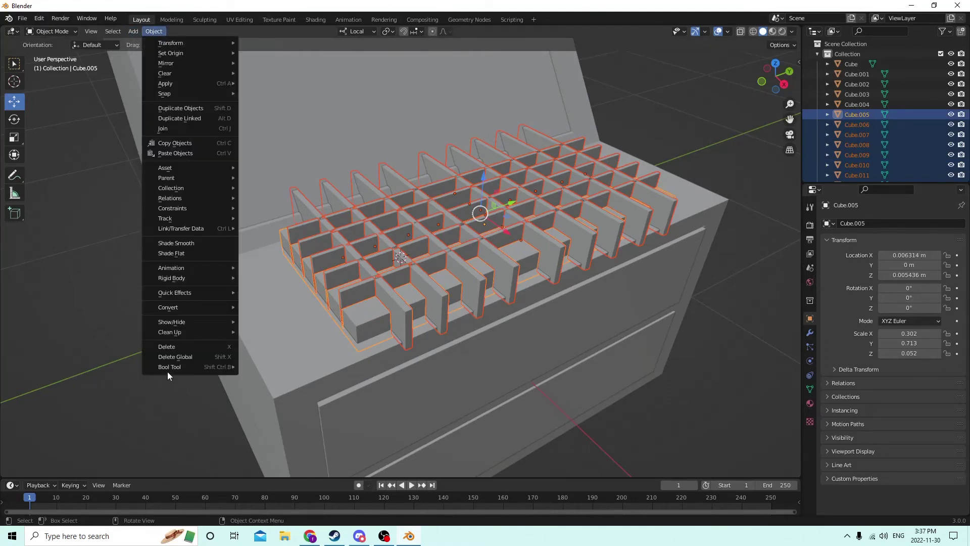
mouse_move(170, 369)
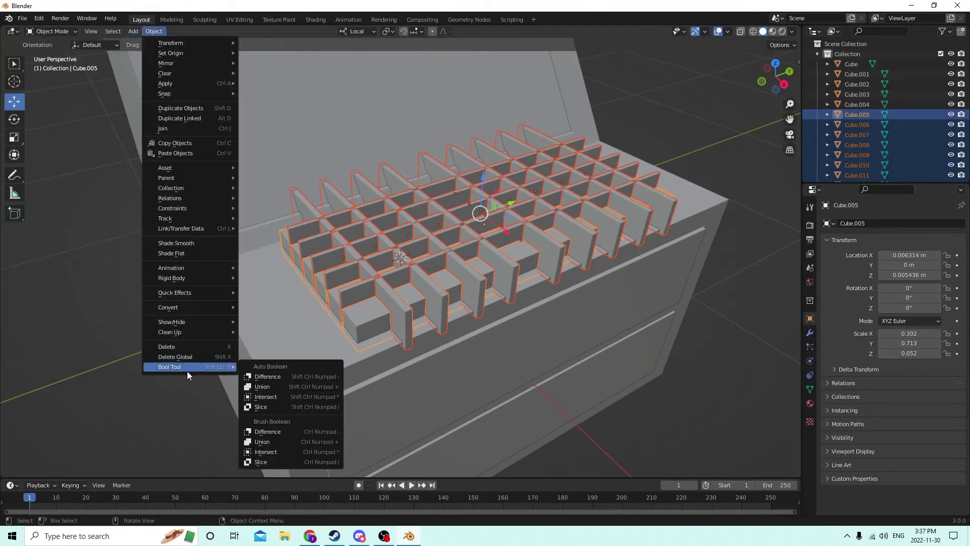
click(267, 377)
Examine the cut keyboard and its mesh in Edit Mode from several angles.
middle_drag(344, 308, 535, 314)
key(Tab)
click(732, 253)
middle_drag(732, 253, 611, 244)
key(a)
click(691, 263)
scroll(613, 250, up, 3)
key(Tab)
middle_drag(456, 253, 383, 283)
Join the two drawers, the keyboard, the screen and the computer body into a single object.
click(365, 298)
shift+click(353, 360)
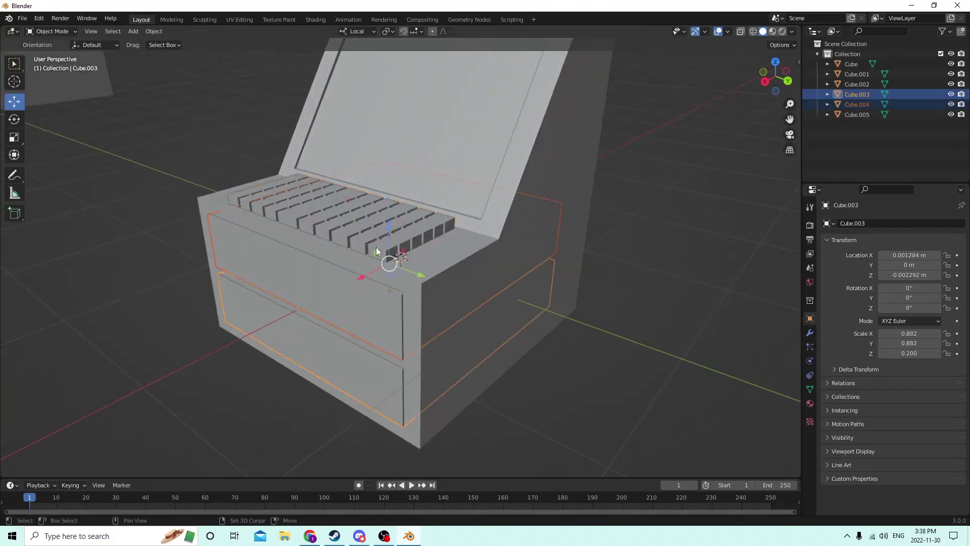
shift+click(363, 222)
shift+click(405, 131)
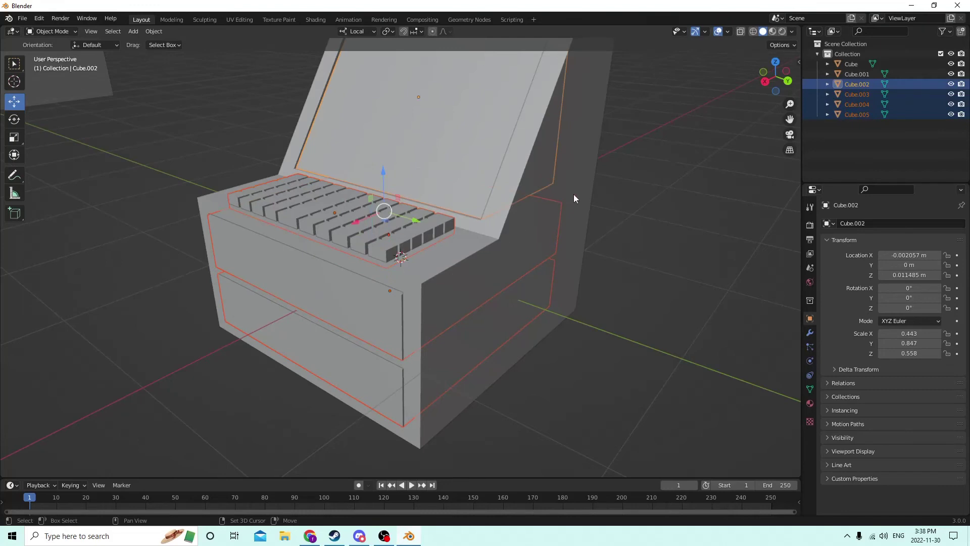
key(ctrl+j)
middle_drag(577, 189, 637, 196)
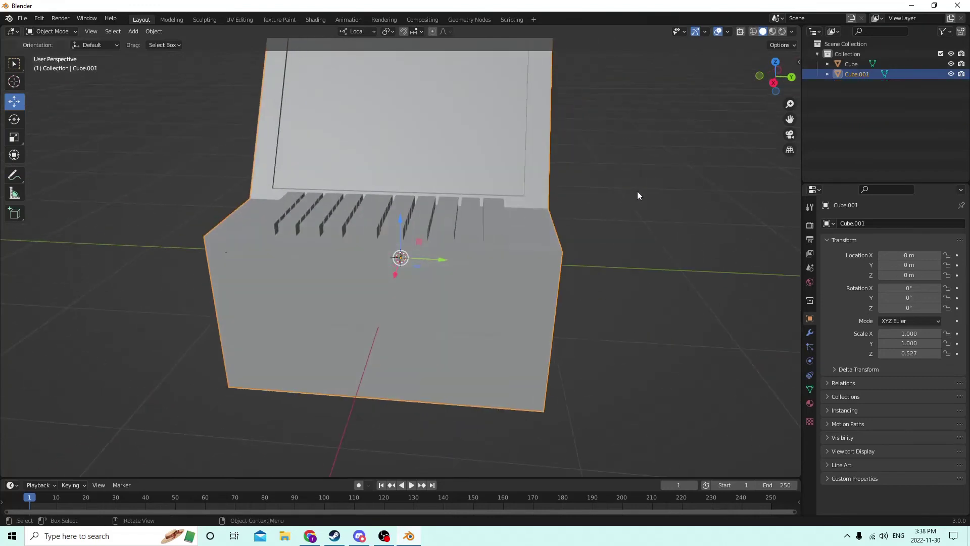
Switch to Material Preview shading and give the joined computer a new material with a pale yellow base color.
click(771, 31)
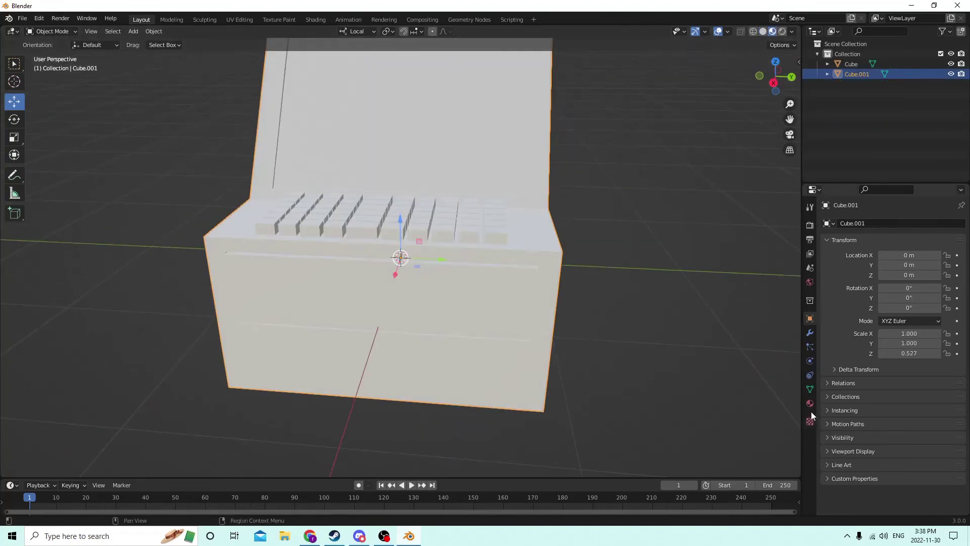
click(810, 404)
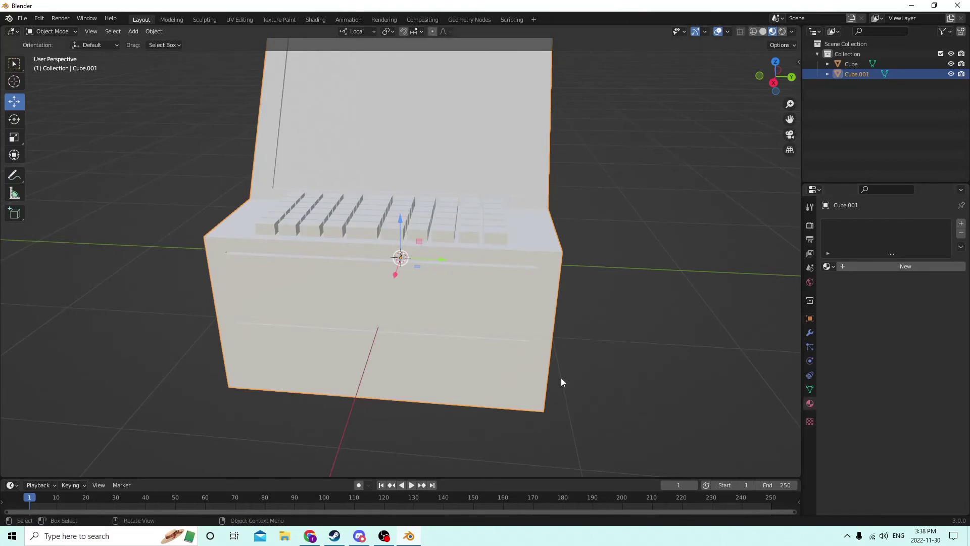
middle_drag(560, 377, 496, 378)
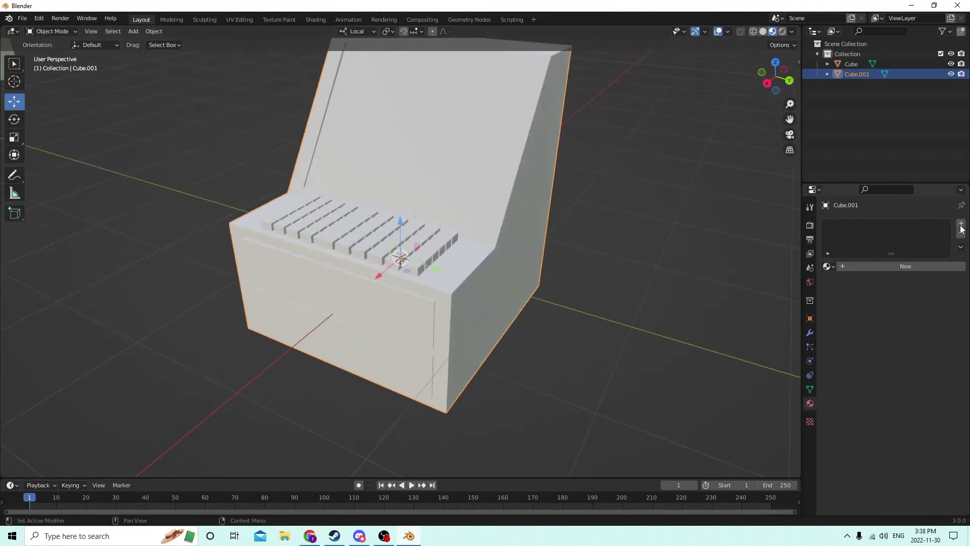
key(Tab)
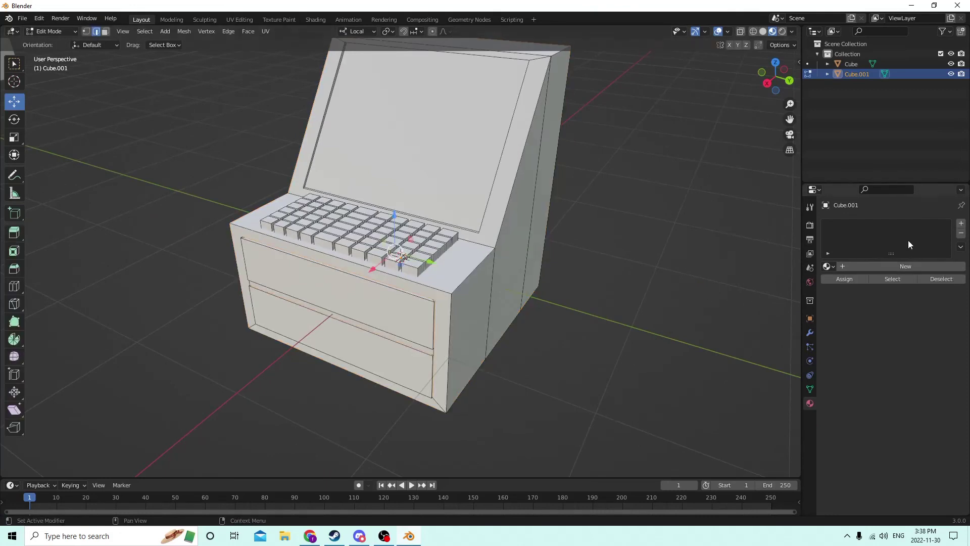
click(895, 268)
click(904, 387)
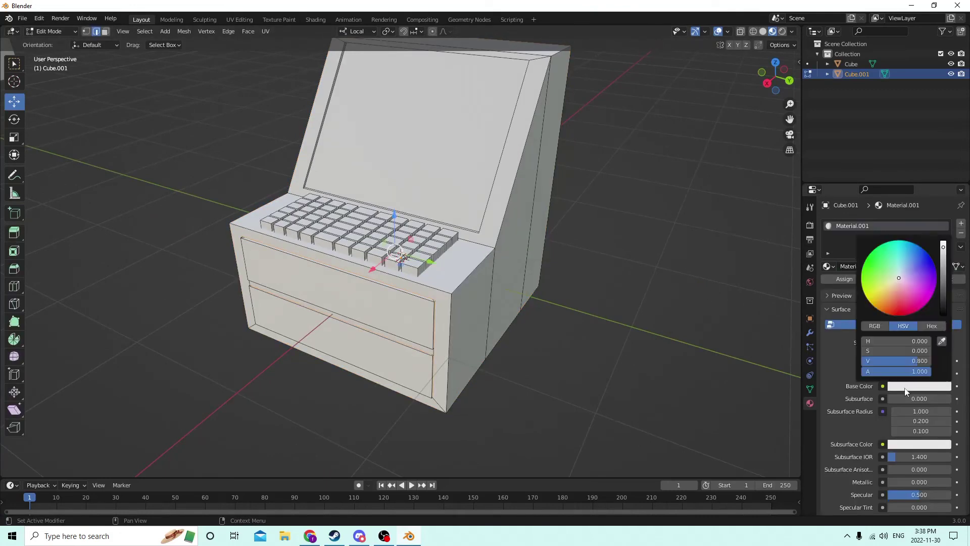
drag(896, 280, 884, 291)
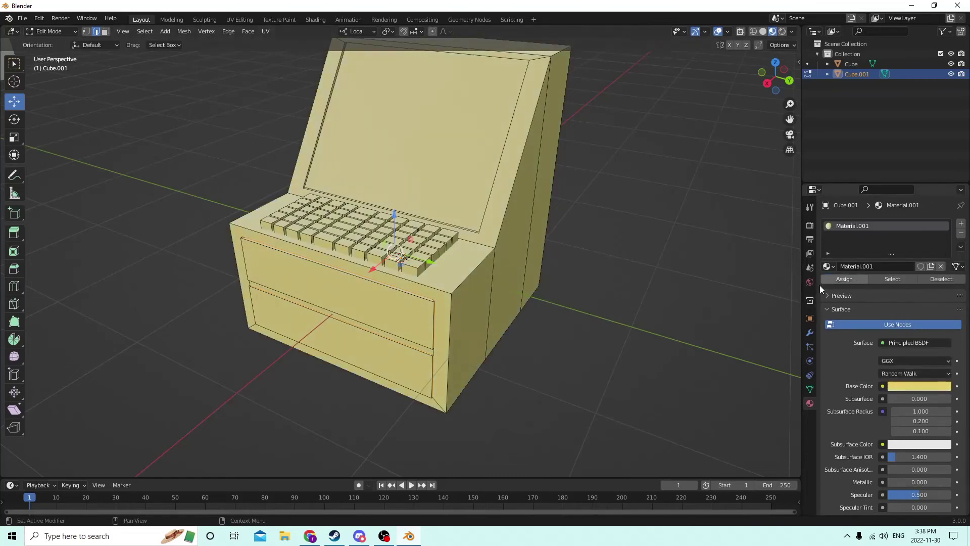
Assign a second new material to all keyboard keys, with a light green base color of H 0.331, S 0.756, V 0.800.
middle_drag(631, 288, 668, 306)
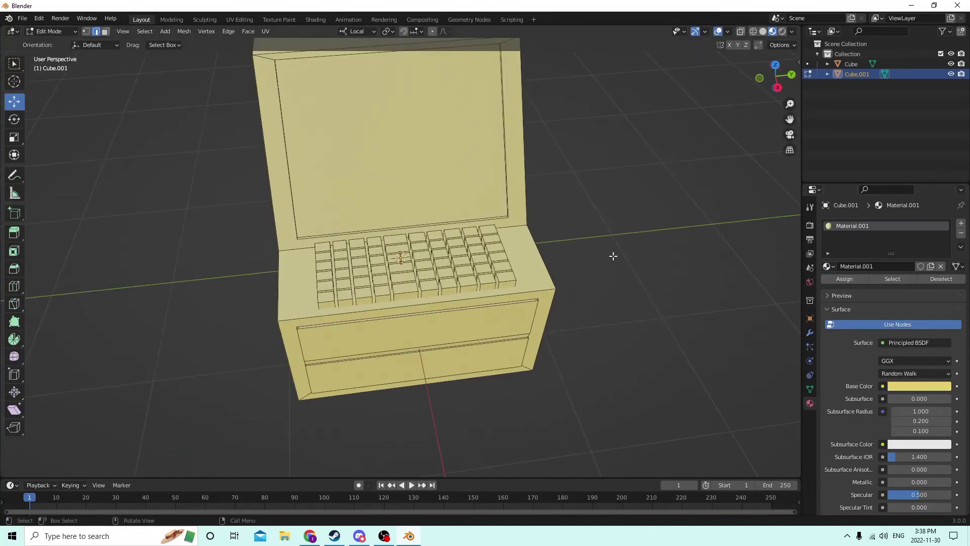
middle_drag(613, 256, 544, 243)
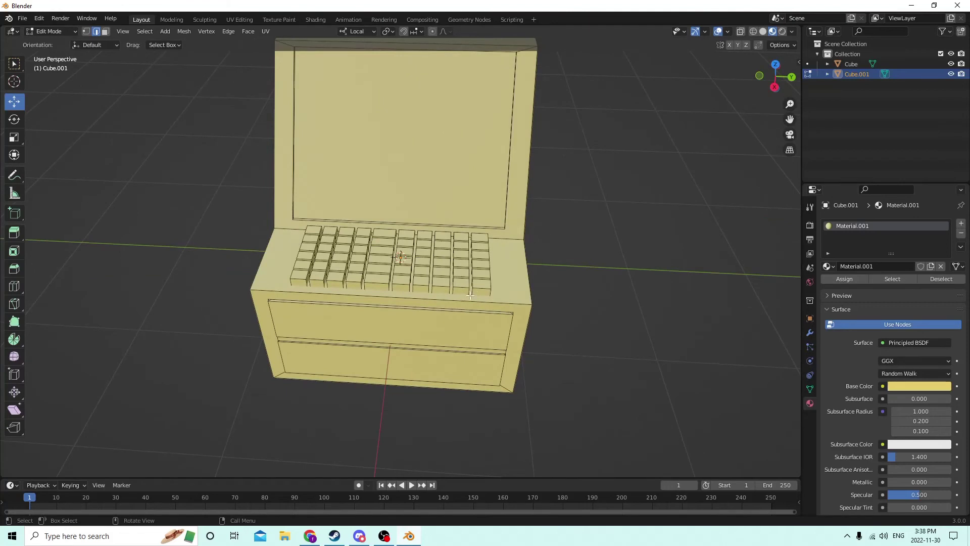
key(l)
middle_drag(421, 265, 466, 231)
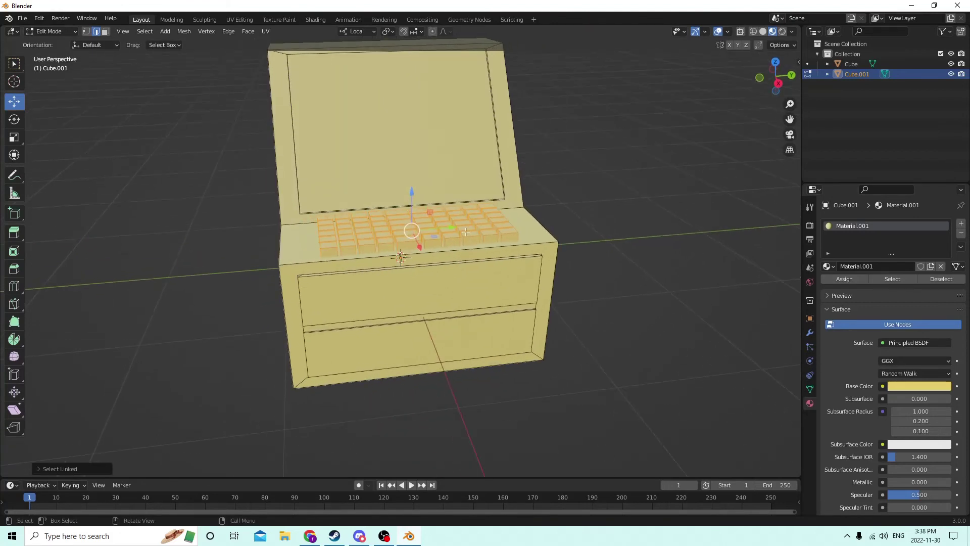
click(961, 223)
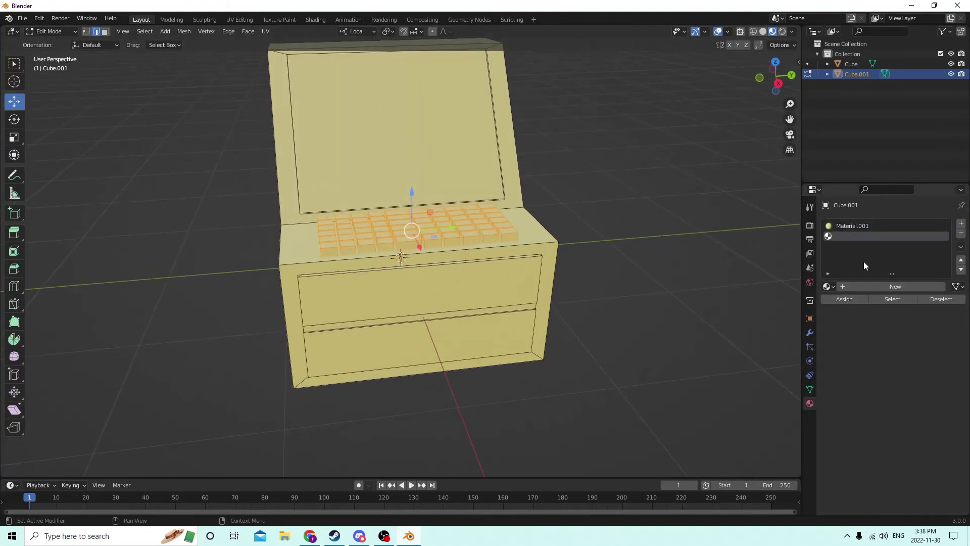
click(870, 286)
click(904, 406)
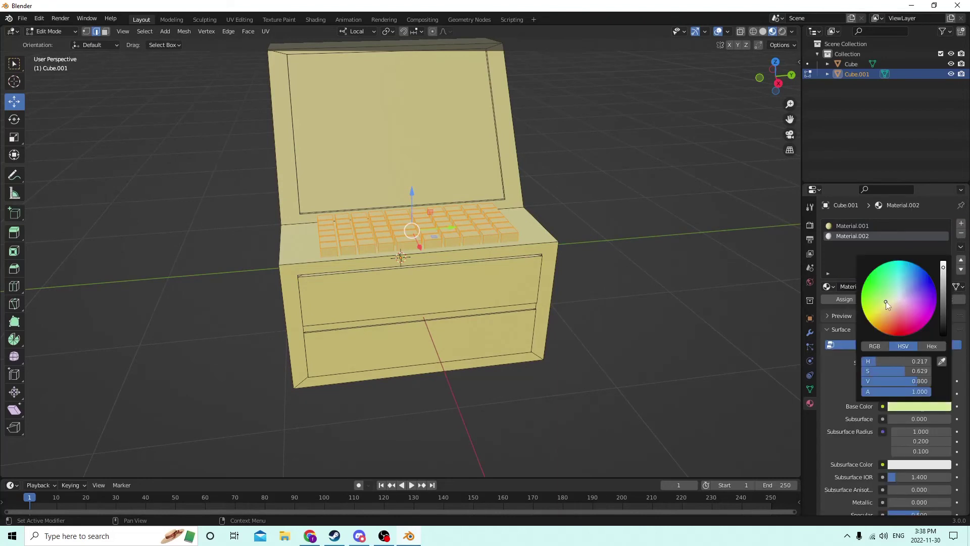
drag(886, 301, 883, 291)
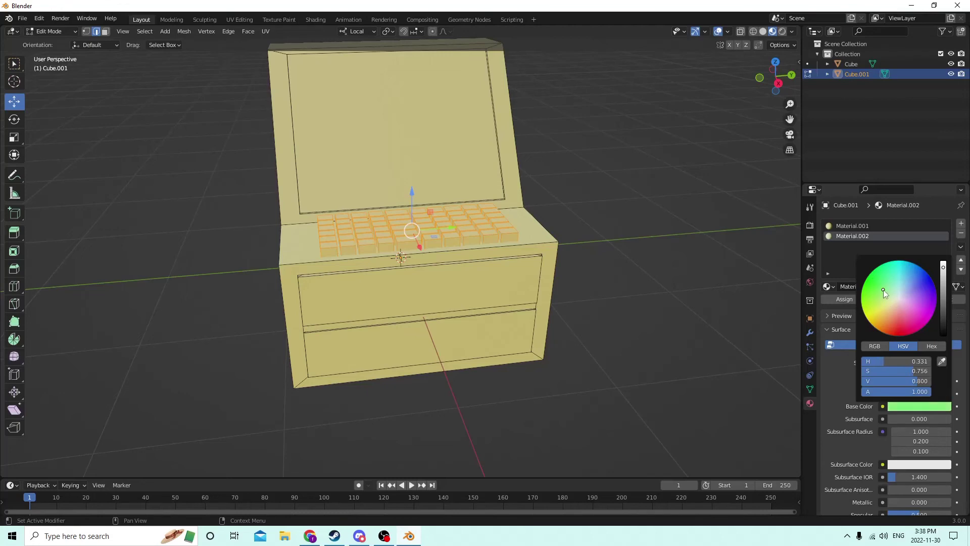
click(841, 299)
middle_drag(628, 218, 659, 180)
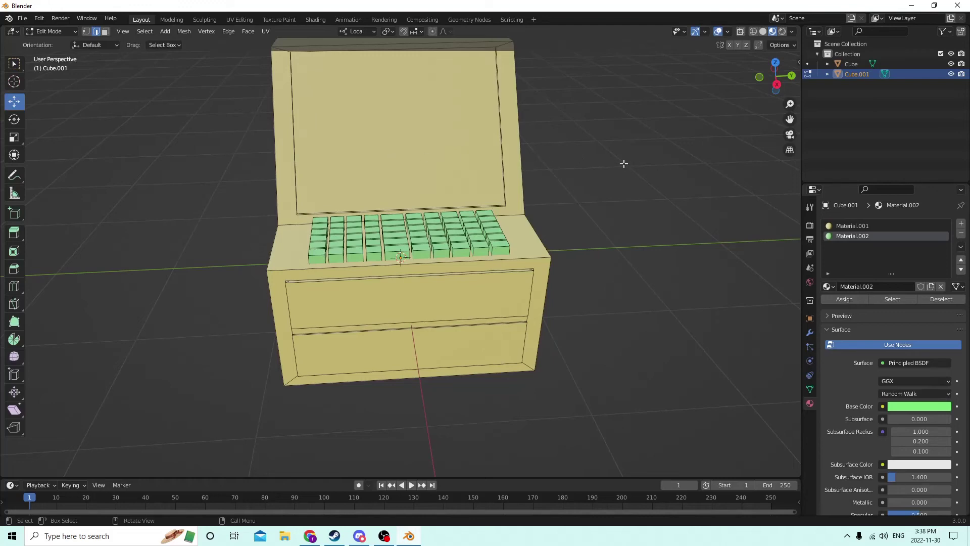
Assign a third new material to the recessed screen, with a bright green base color of H 0.337, S 1.000, V 0.800.
key(ctrl+l)
middle_drag(624, 163, 505, 162)
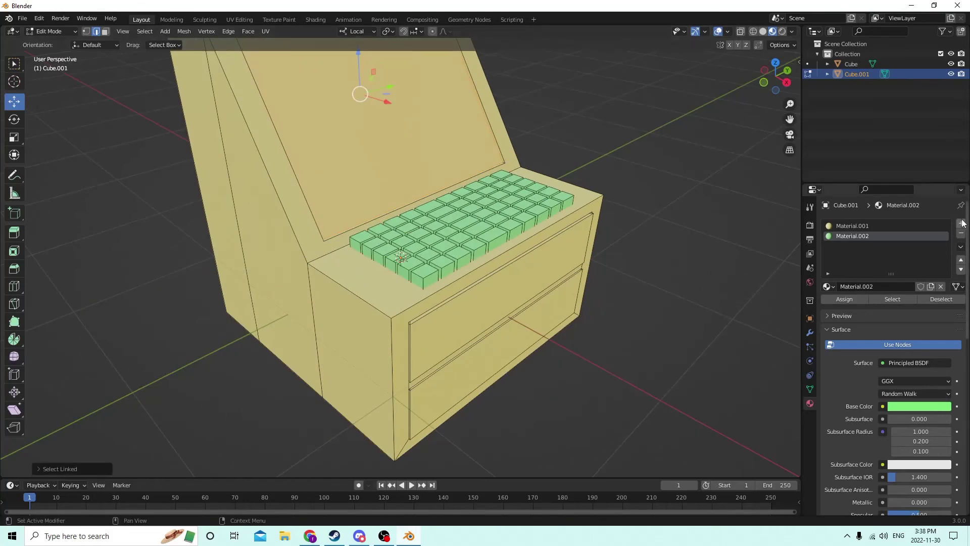
click(962, 223)
click(886, 285)
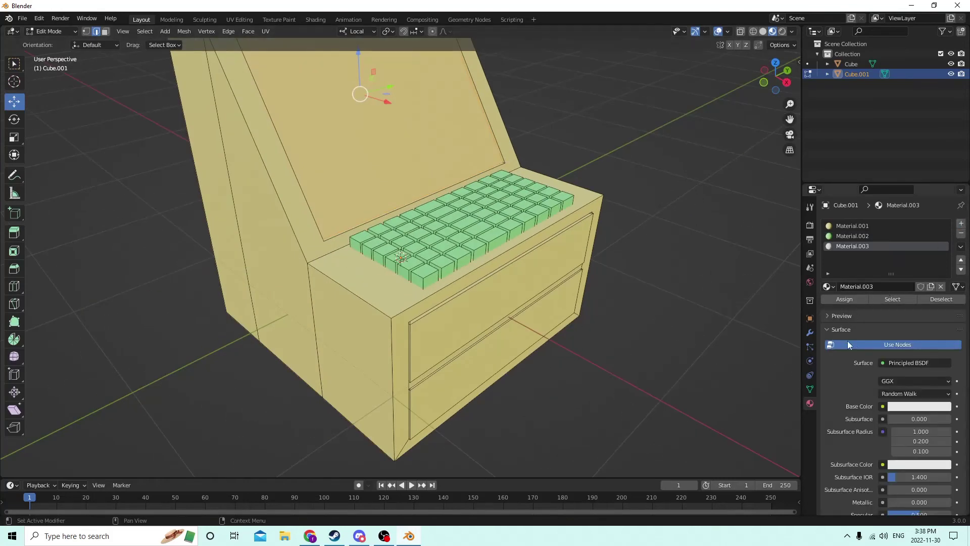
click(903, 407)
drag(897, 295, 869, 274)
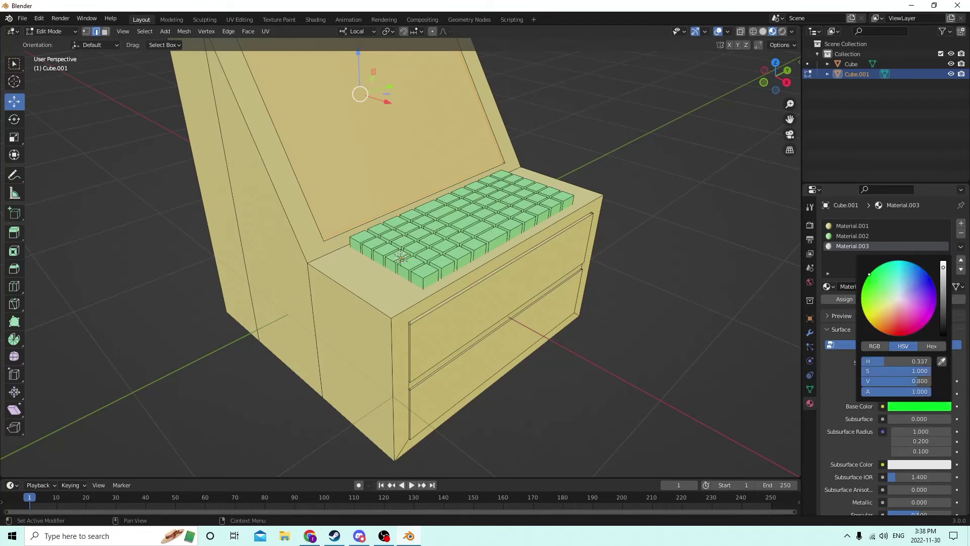
click(829, 286)
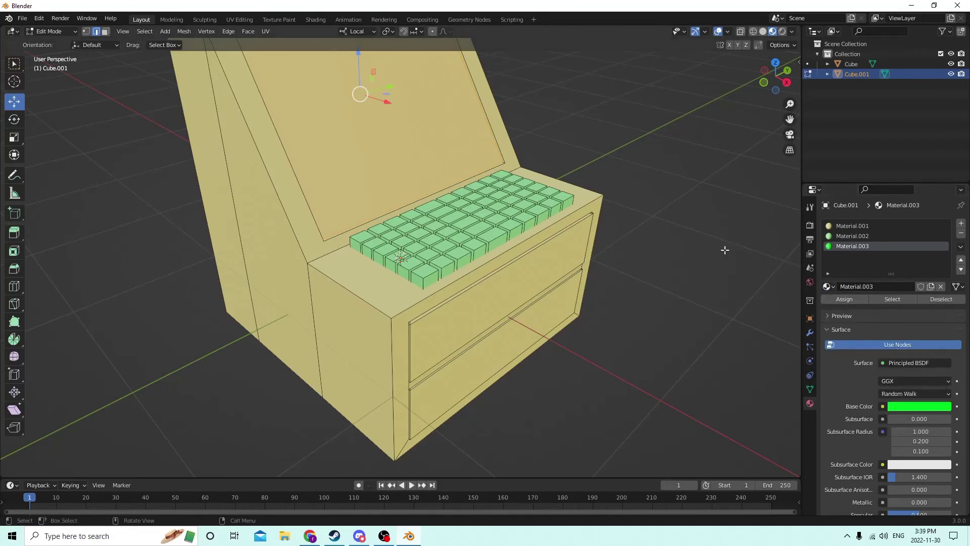
middle_drag(722, 249, 634, 303)
click(841, 300)
middle_drag(335, 232, 453, 307)
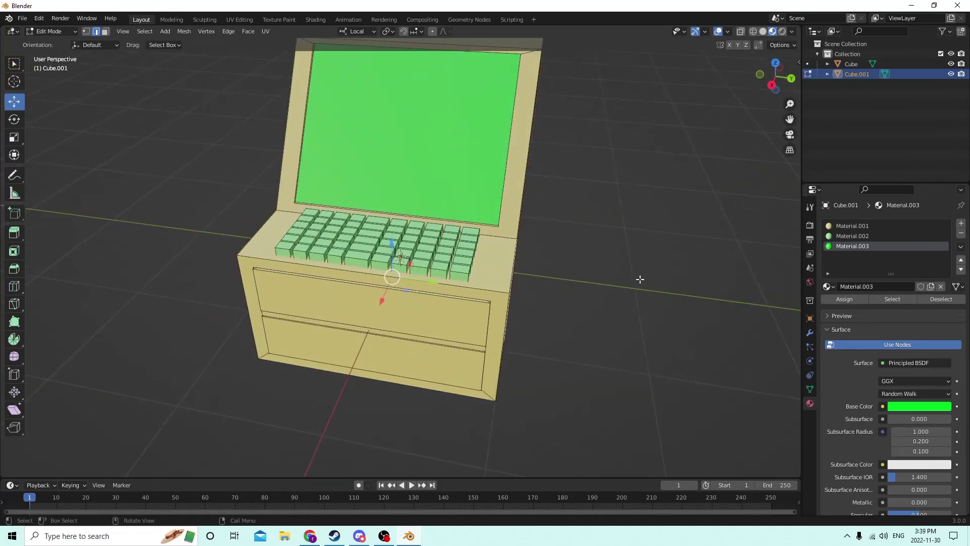
Return to Object Mode and scale the colored computer up uniformly, closer to the size of the first computer.
mouse_move(639, 278)
middle_down()
mouse_move(498, 268)
mouse_move(628, 268)
middle_up()
scroll(533, 262, down, 4)
key(Tab)
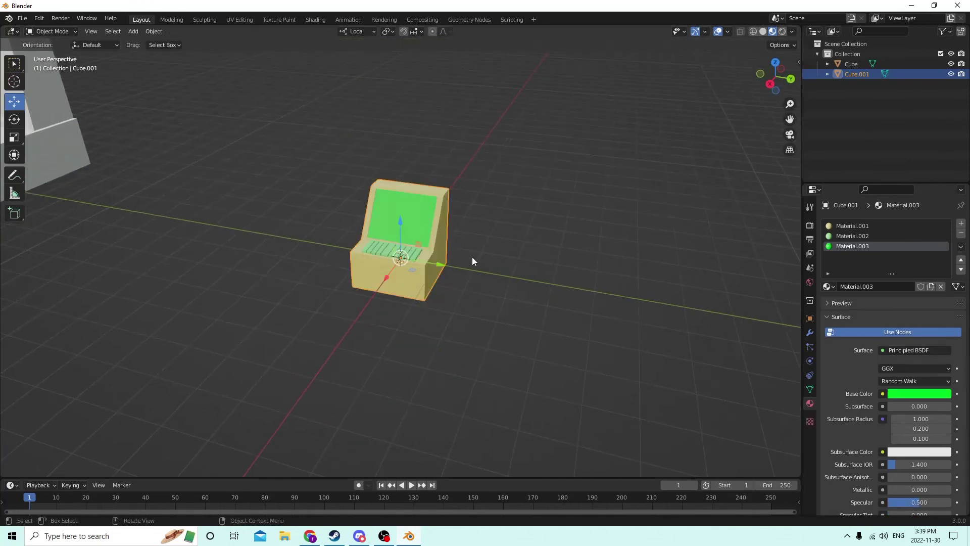
mouse_move(315, 243)
middle_down()
mouse_move(389, 230)
mouse_move(300, 250)
middle_up()
scroll(397, 269, up, 3)
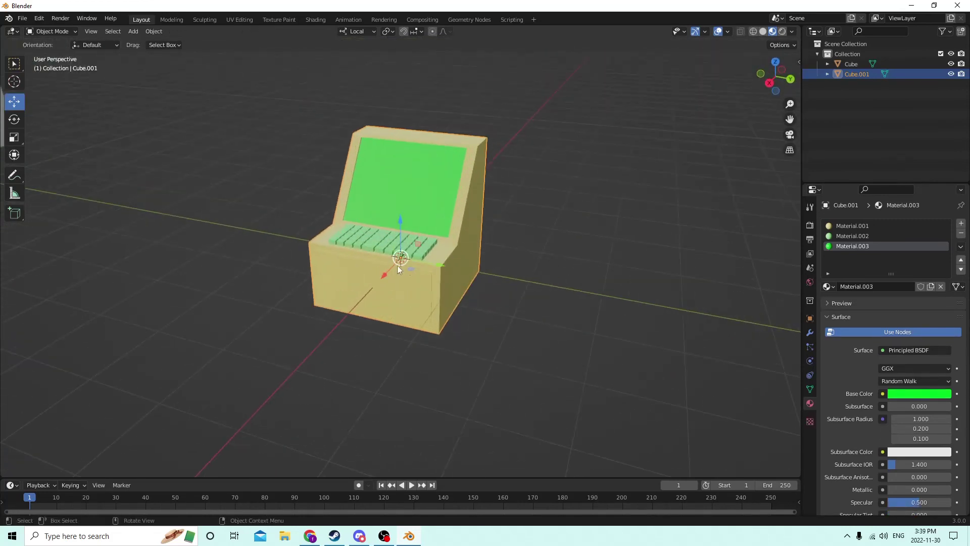
scroll(314, 259, down, 3)
middle_drag(371, 243, 275, 274)
key(s)
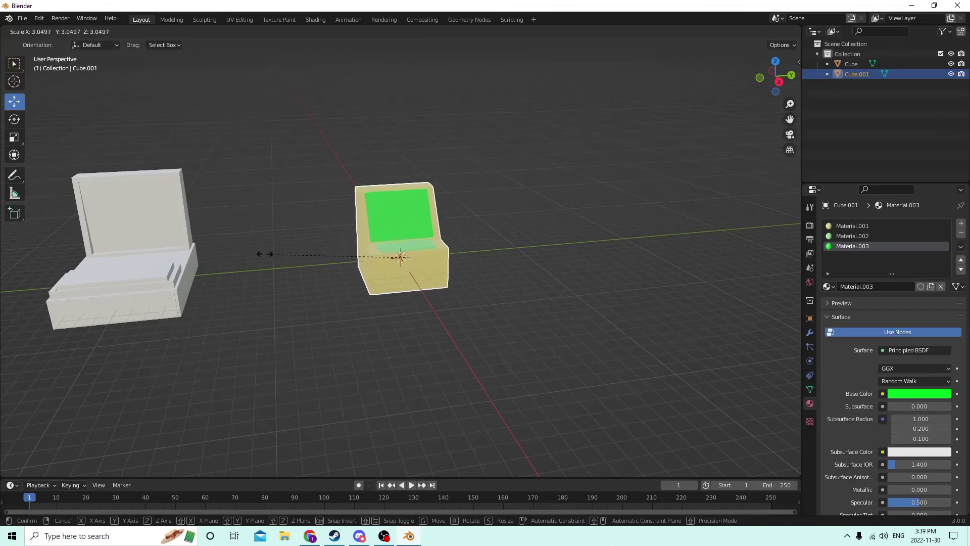
click(243, 254)
Select the first, uncolored computer instead of the colored one and open its mesh in Edit Mode.
middle_drag(243, 253, 286, 278)
scroll(286, 277, up, 3)
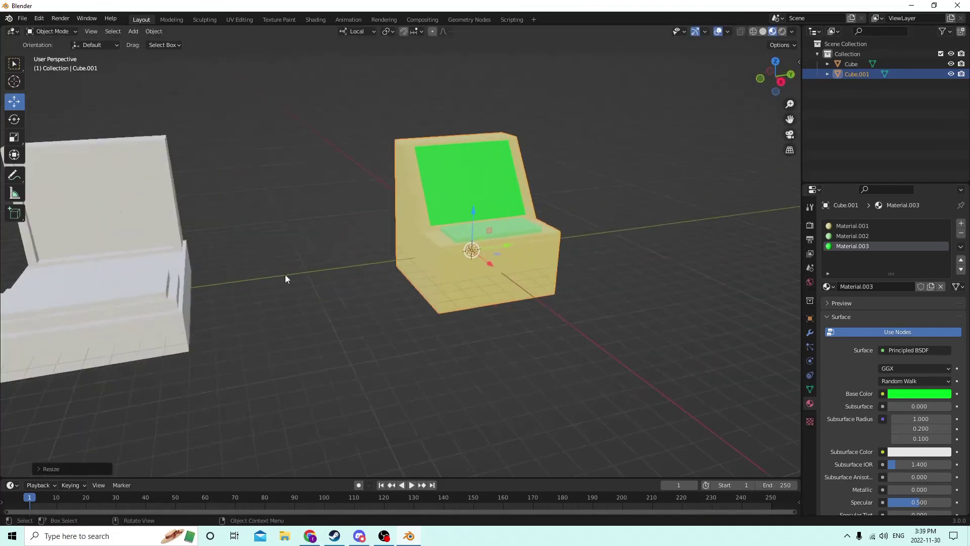
drag(790, 118, 536, 130)
key(Tab)
key(KP_Decimal)
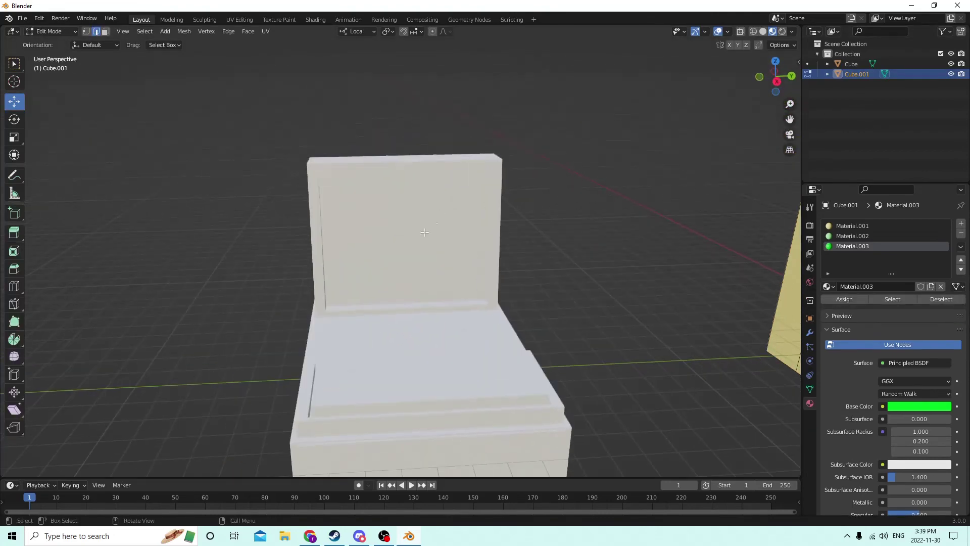
key(Tab)
click(418, 233)
key(Tab)
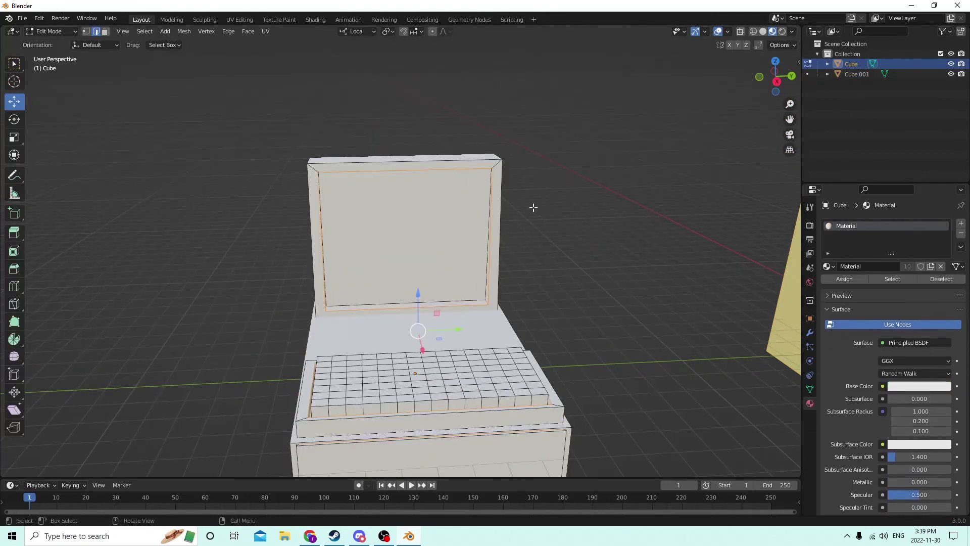
scroll(519, 187, up, 2)
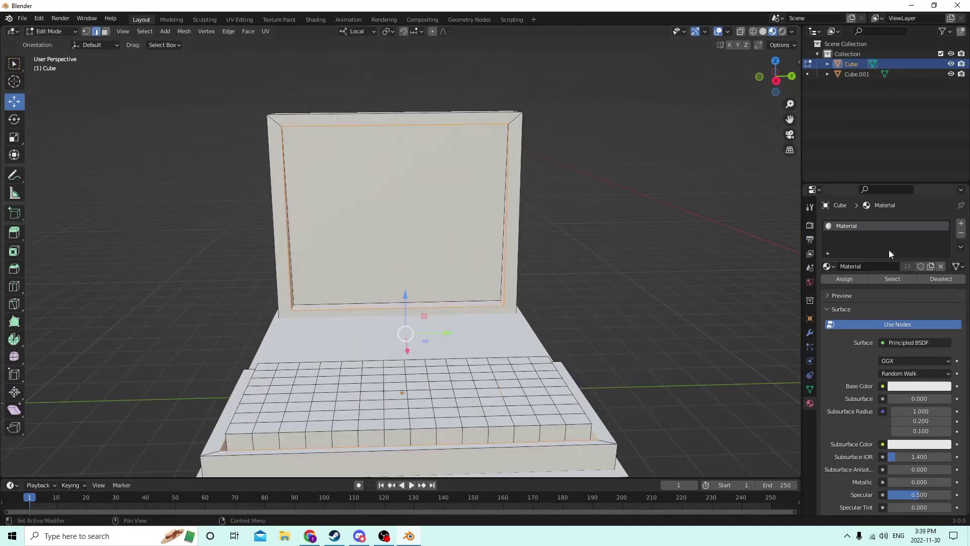
Add a second material to the first computer with a pale yellow base color of H 0.155, S 0.460, V 0.800.
click(961, 222)
click(874, 286)
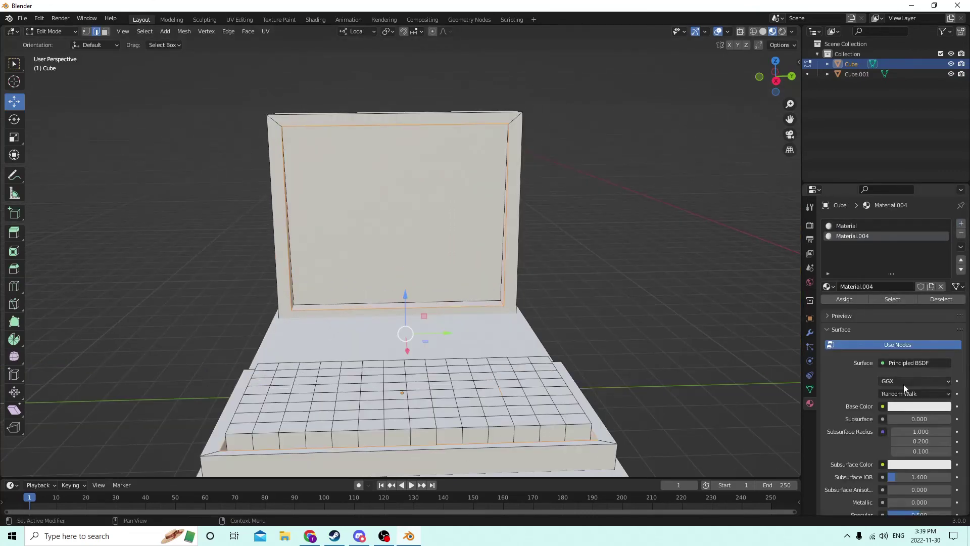
click(899, 408)
drag(899, 298, 891, 303)
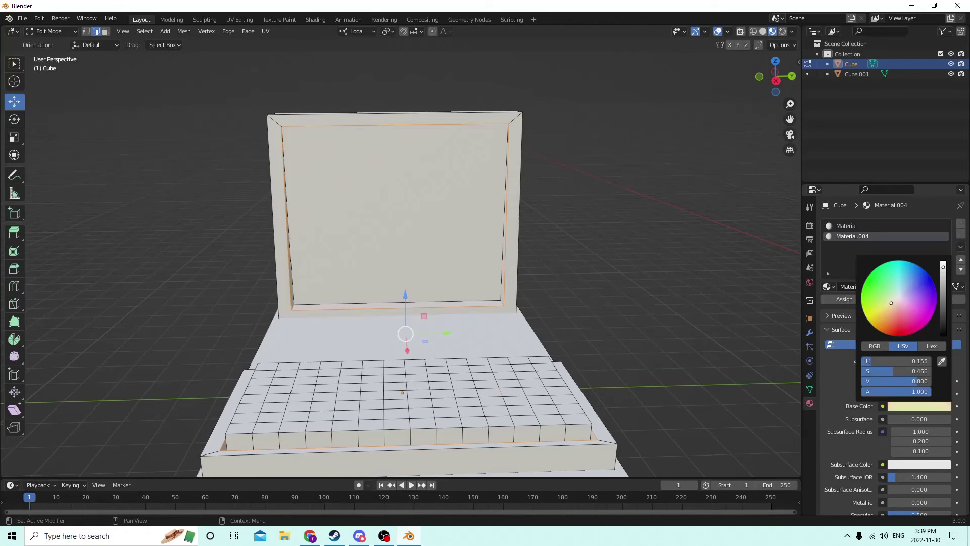
Select all linked parts of the first computer, including keyboard, drawer, body and screen, and assign them the pale yellow material.
click(840, 299)
click(671, 245)
middle_drag(673, 244, 650, 294)
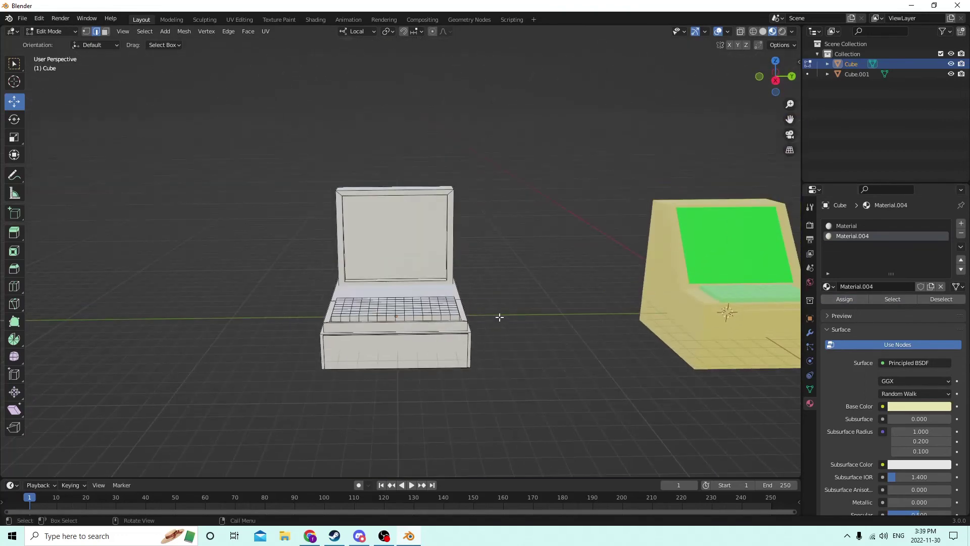
key(Tab)
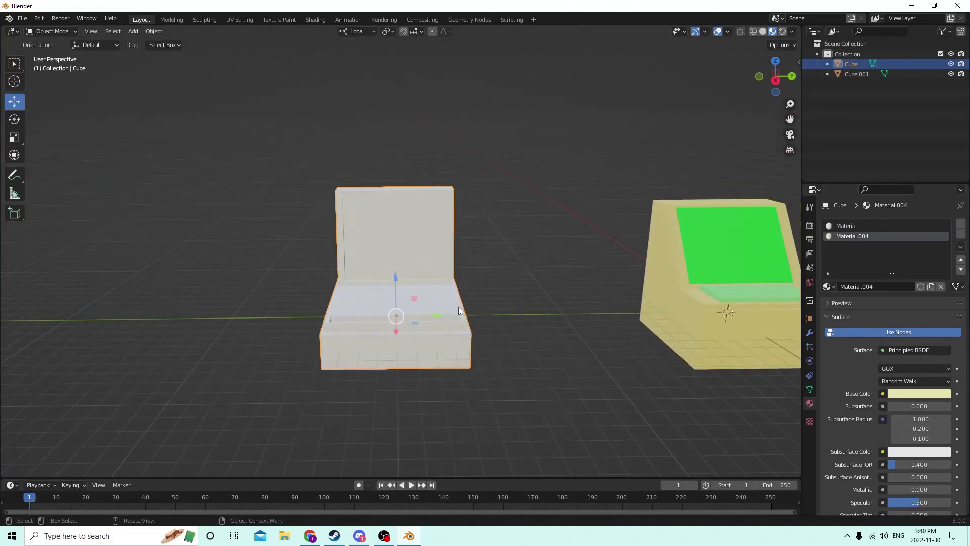
key(Tab)
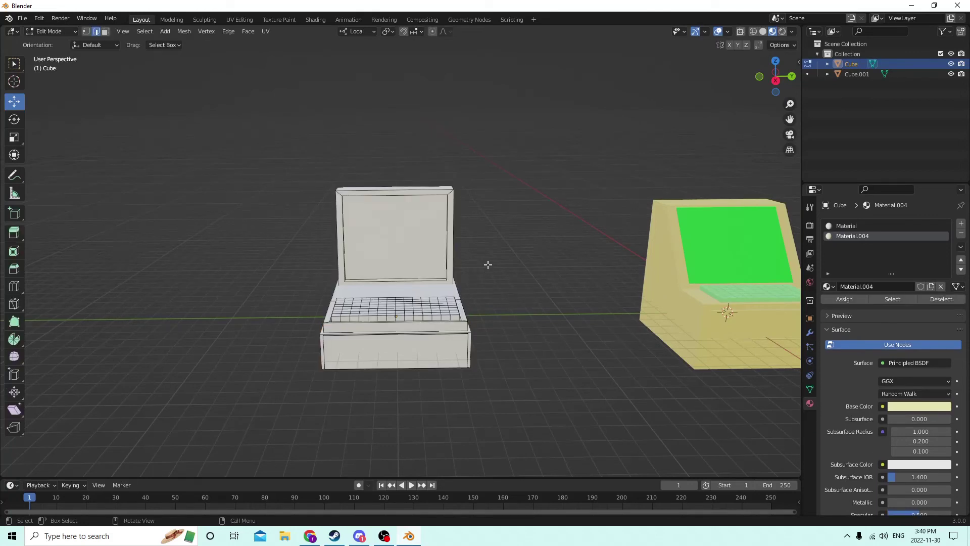
key(l)
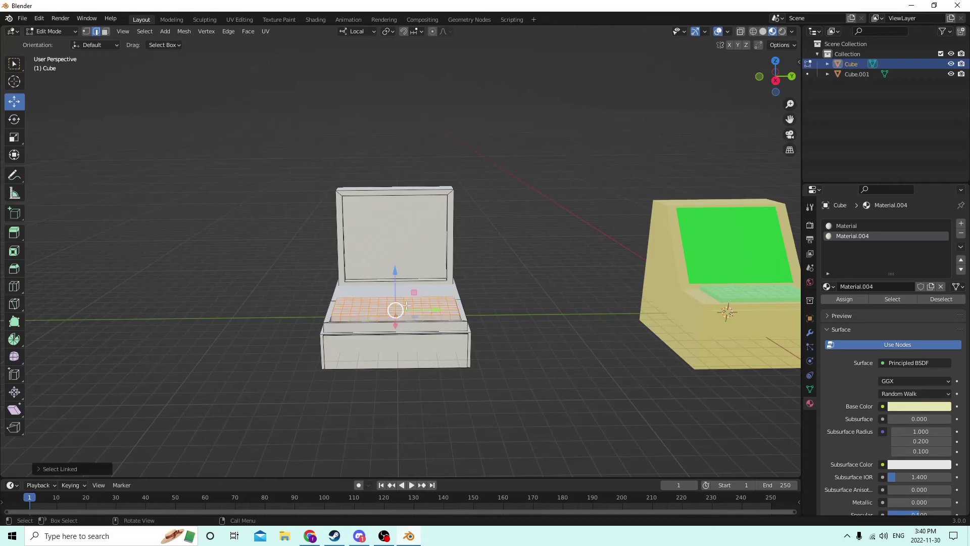
key(l)
key(l)
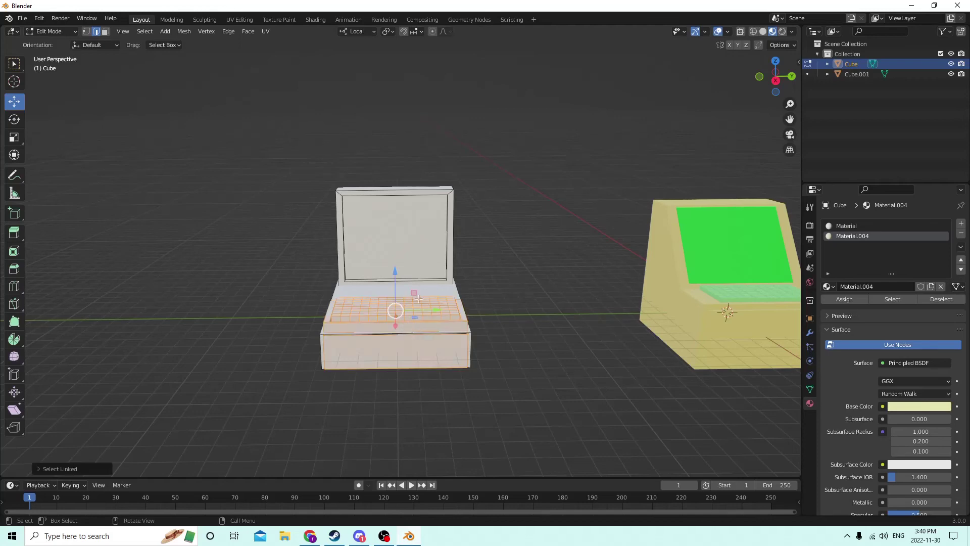
key(l)
middle_drag(348, 283, 428, 291)
scroll(428, 291, up, 4)
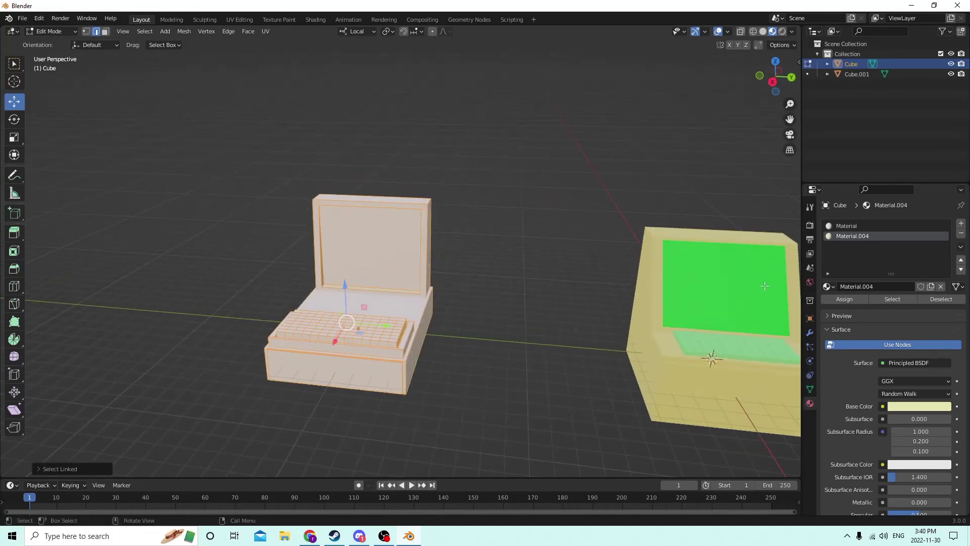
click(847, 300)
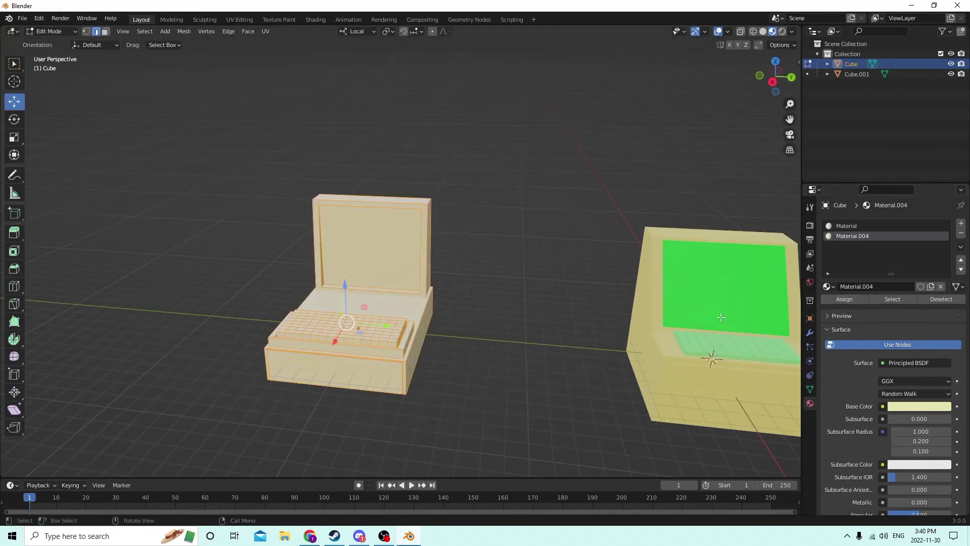
Deselect the mesh and examine the recolored first computer from several angles, including in Object Mode.
click(491, 319)
scroll(470, 295, up, 5)
scroll(476, 284, down, 4)
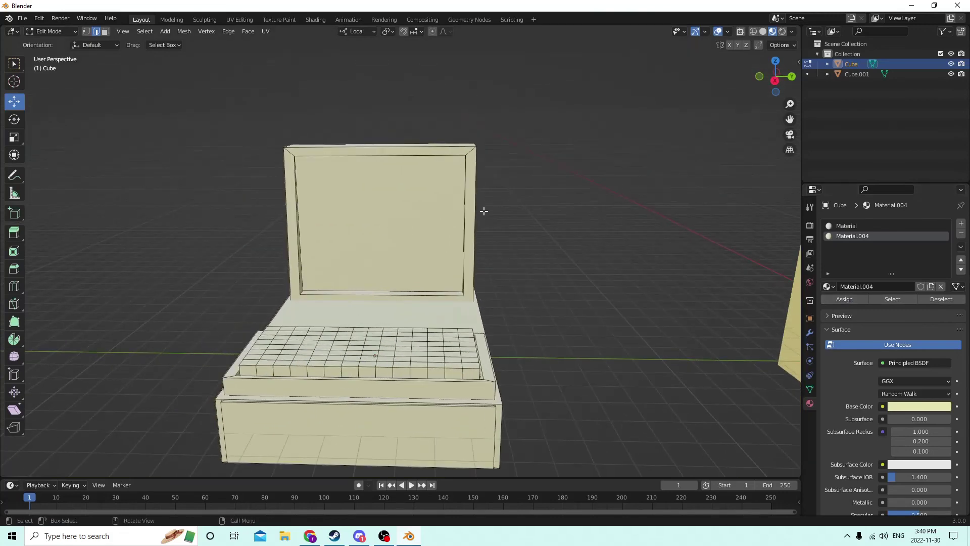
middle_drag(434, 240, 453, 228)
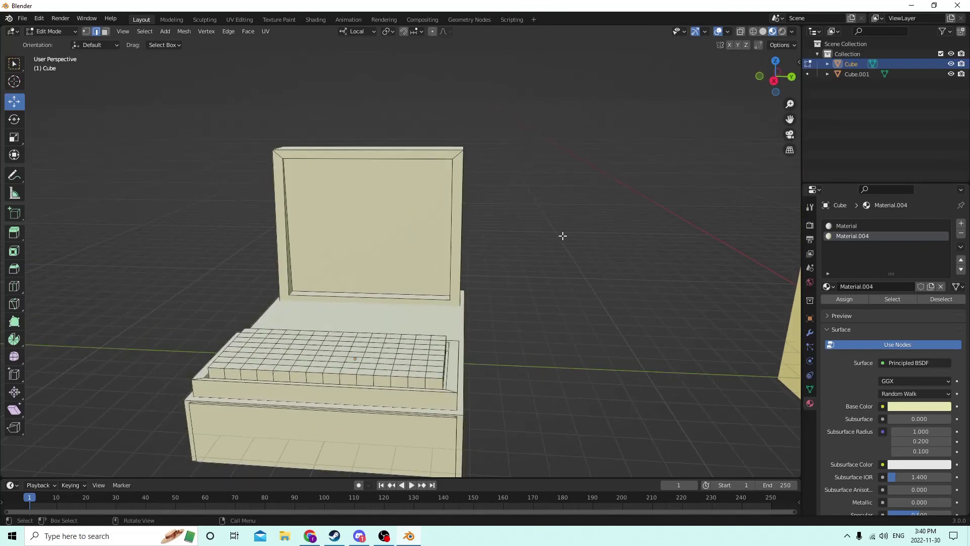
middle_drag(561, 234, 587, 238)
scroll(591, 240, up, 4)
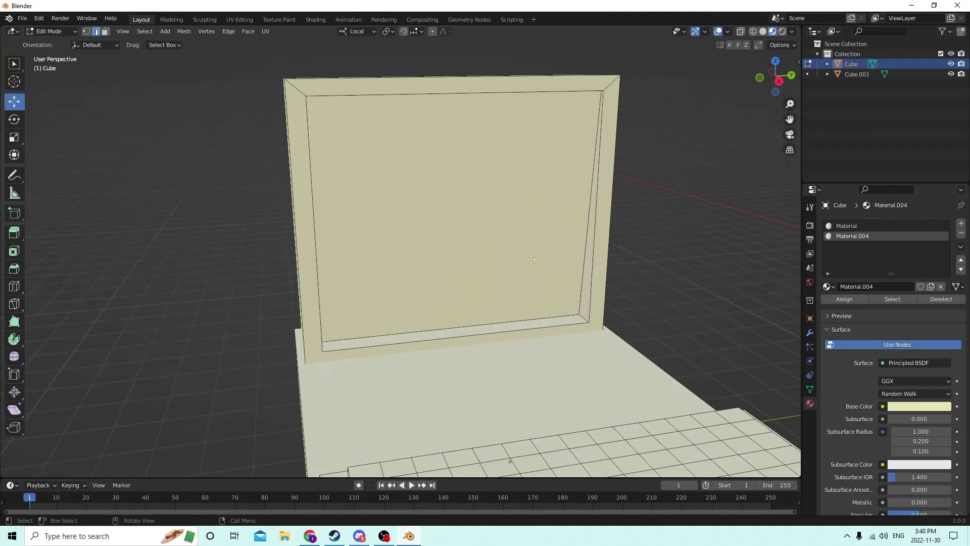
scroll(530, 256, down, 5)
key(Tab)
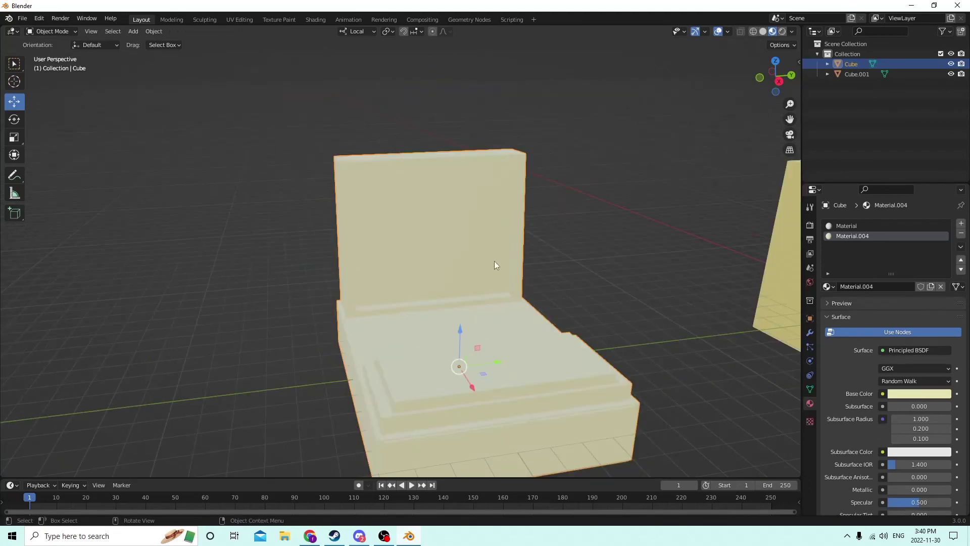
Assign a new material to the first computer's screen panel, with a bright green base color of H 0.323, S 1.000, V 0.800.
click(625, 265)
click(445, 261)
key(Tab)
middle_drag(556, 236, 443, 248)
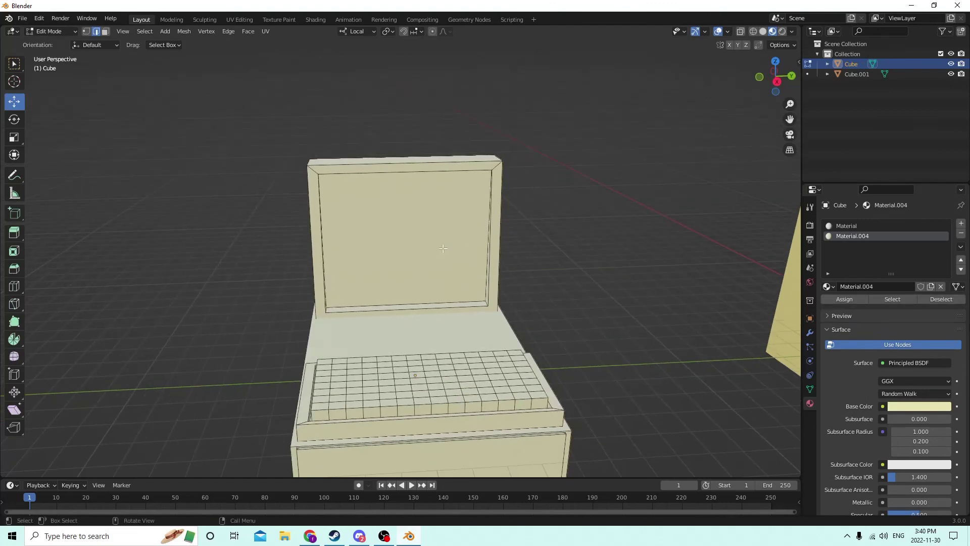
key(l)
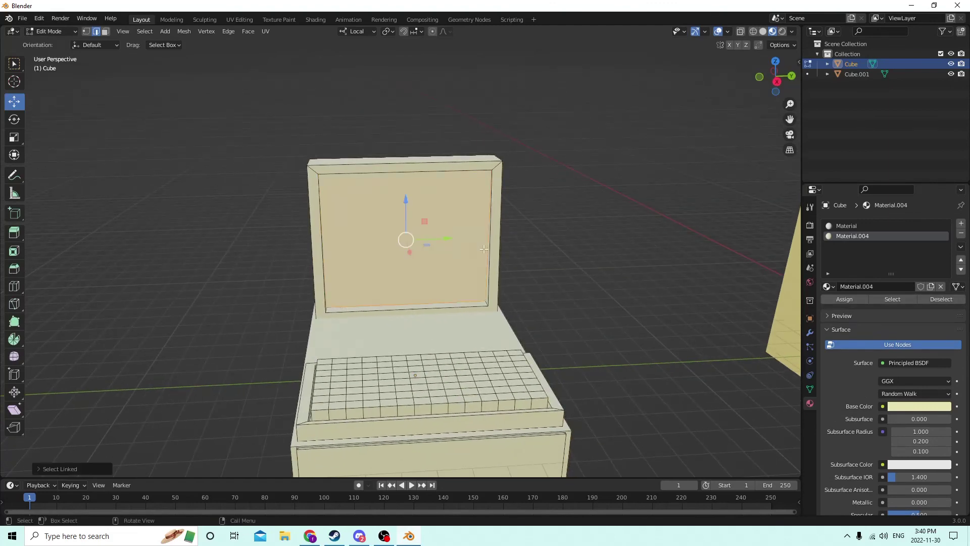
click(961, 224)
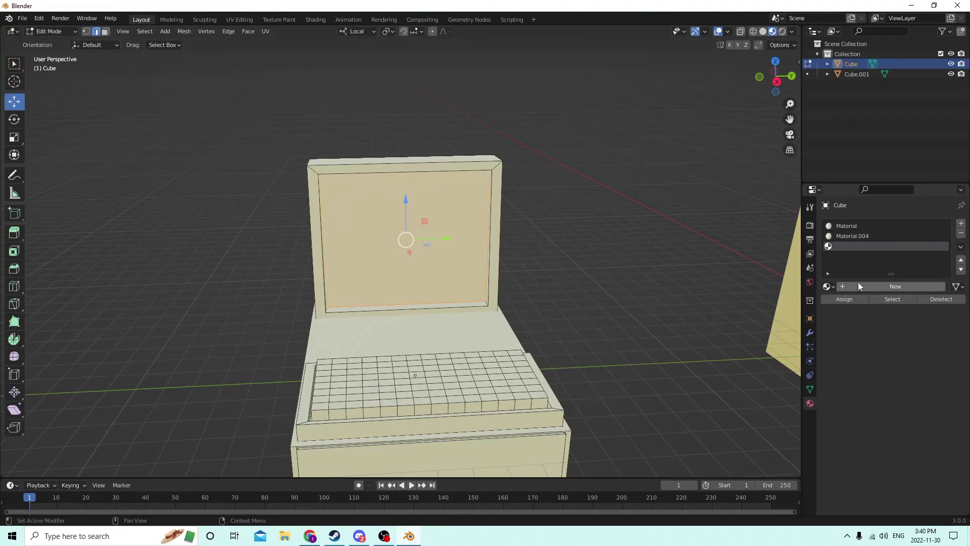
click(864, 285)
click(907, 407)
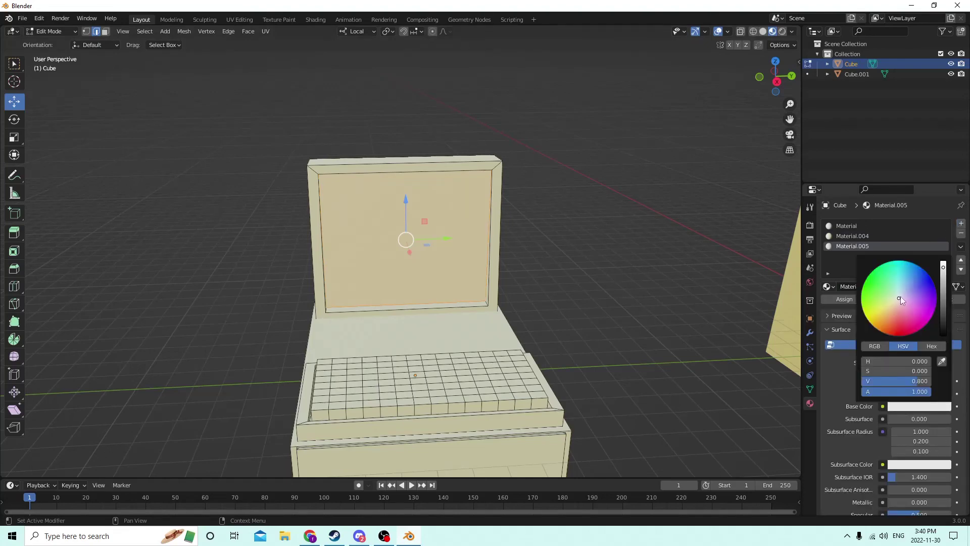
drag(900, 296, 862, 289)
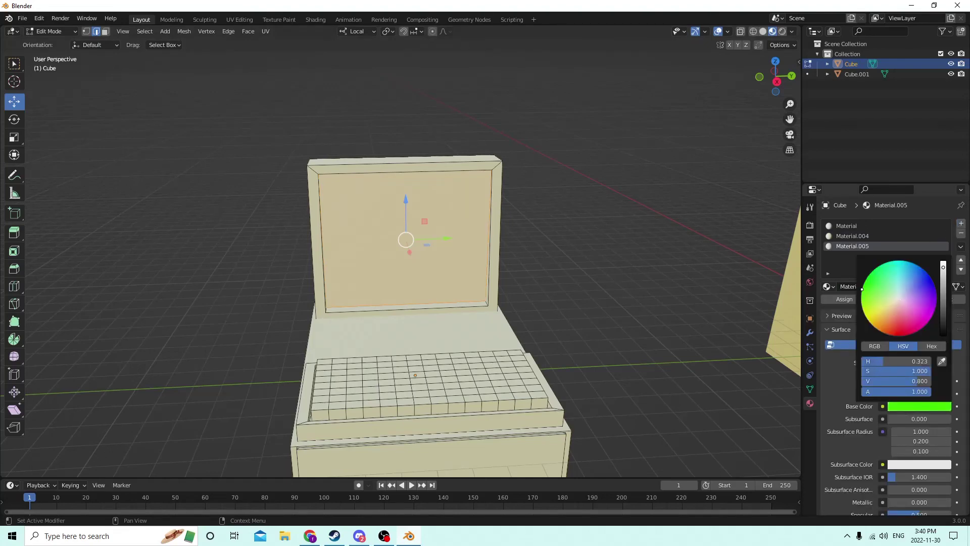
click(842, 299)
Select all keyboard keys of the first computer and assign them a new material with a near-black base color.
middle_drag(662, 279, 535, 291)
scroll(651, 275, up, 5)
scroll(672, 273, down, 5)
scroll(578, 297, up, 4)
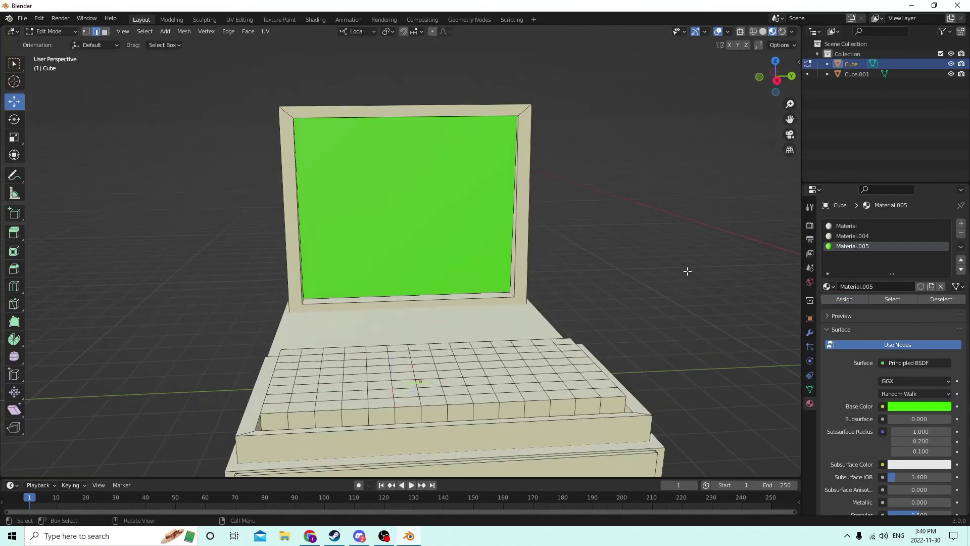
key(l)
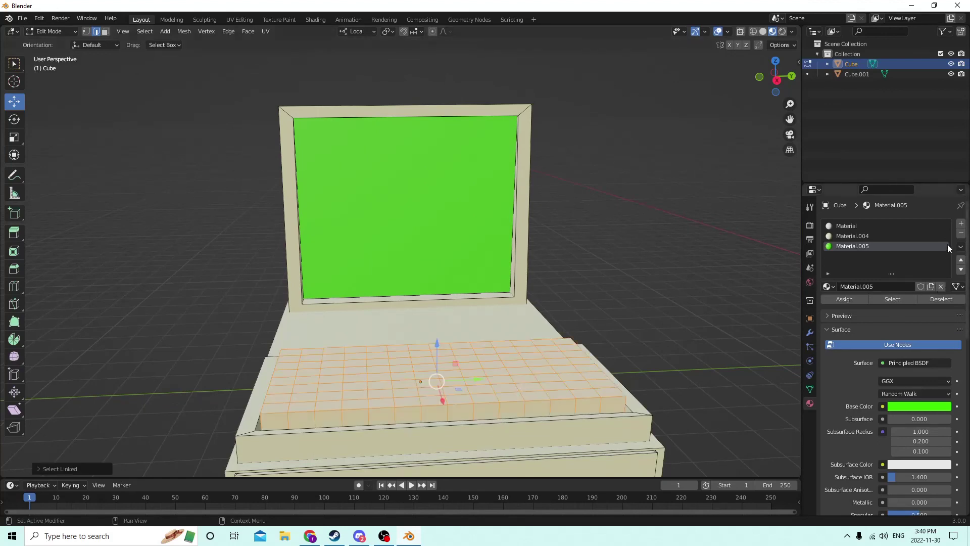
click(961, 223)
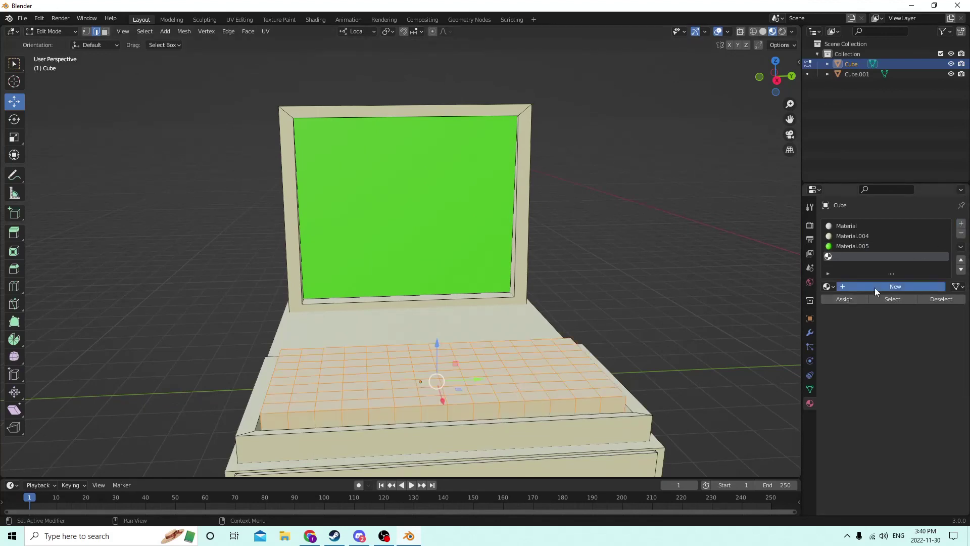
click(874, 287)
click(900, 408)
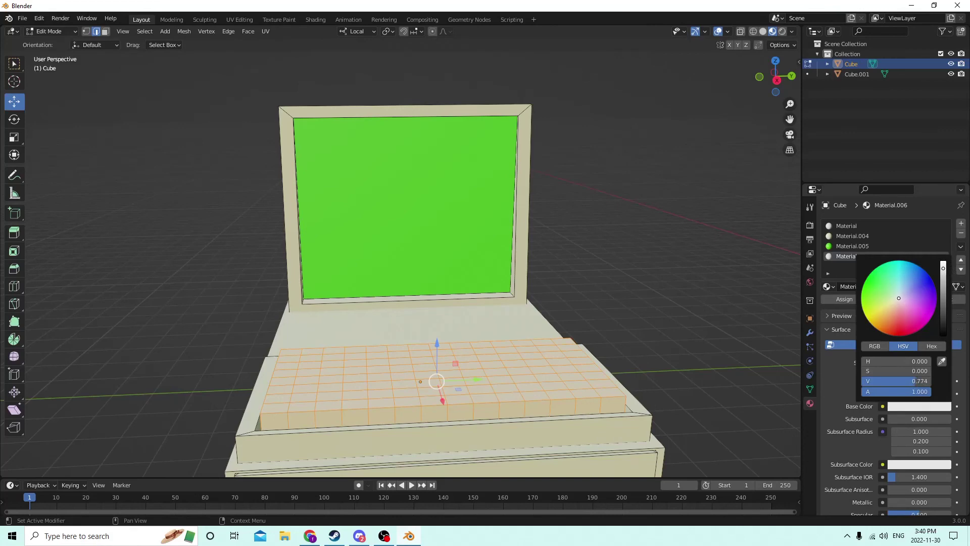
drag(919, 381, 789, 331)
click(846, 301)
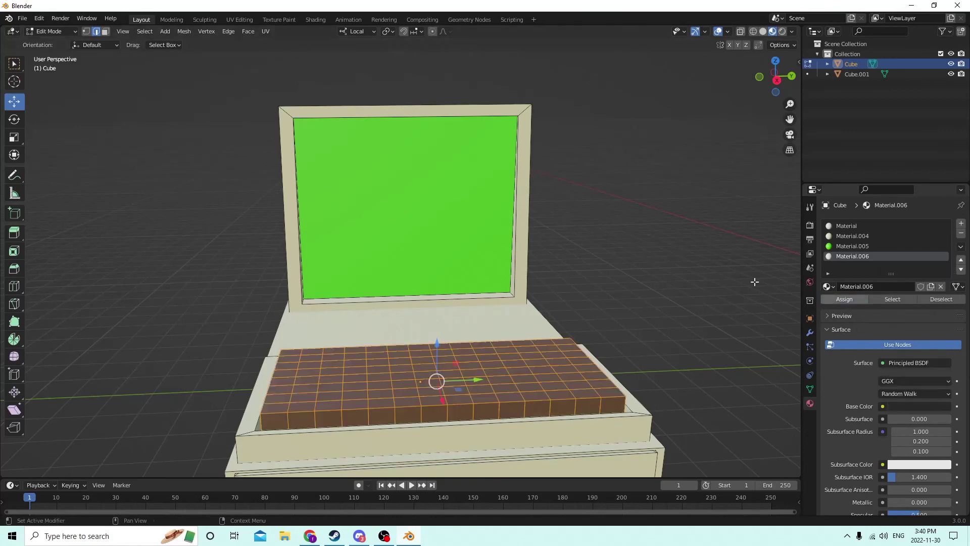
Examine the two colored computers side by side from several angles and bring up the file commands.
middle_drag(641, 249, 600, 240)
key(Tab)
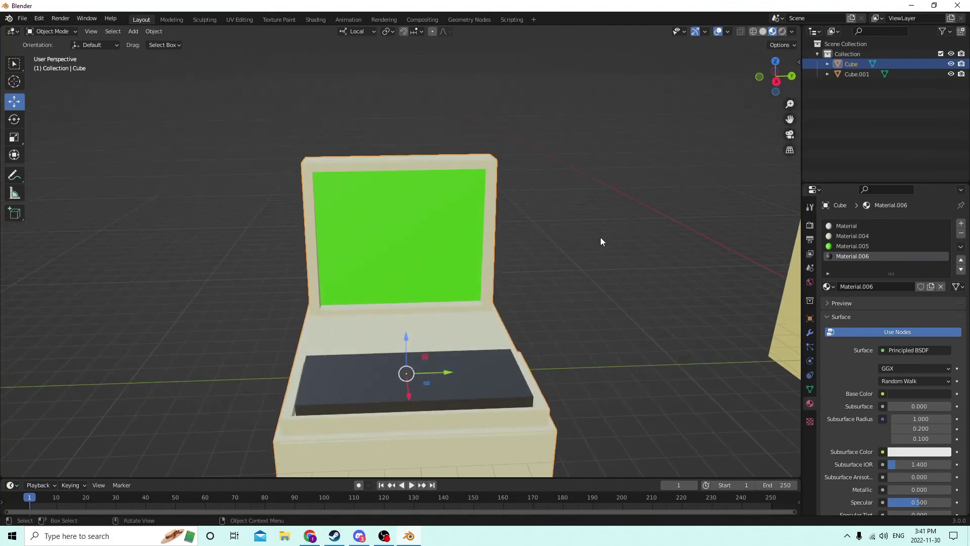
key(Tab)
middle_drag(684, 249, 577, 266)
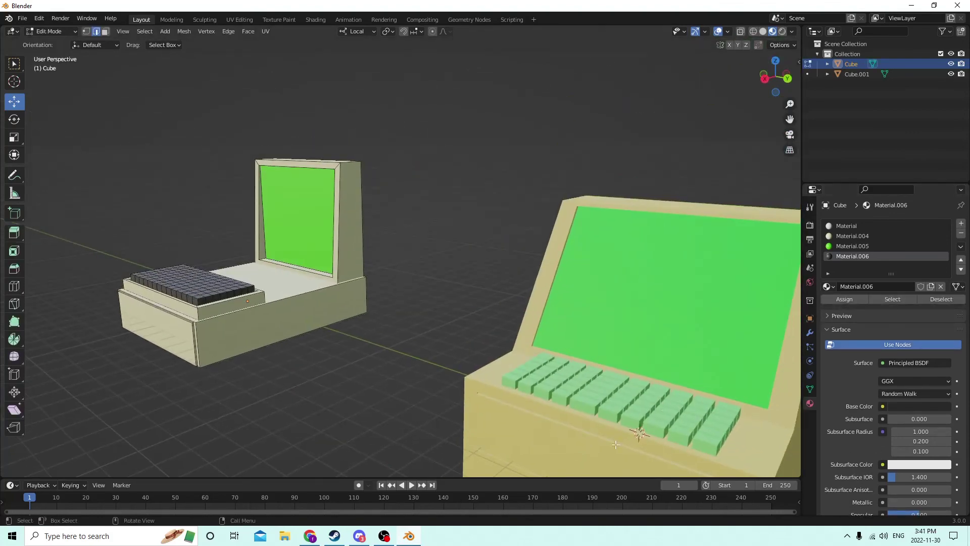
middle_drag(649, 387, 638, 346)
middle_drag(619, 313, 501, 269)
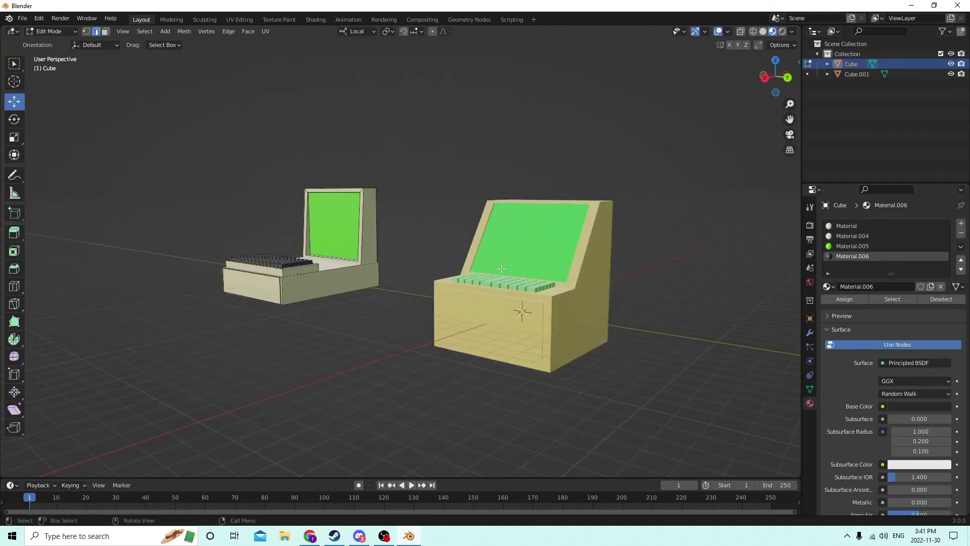
mouse_move(373, 260)
middle_down()
mouse_move(447, 273)
mouse_move(357, 266)
middle_up()
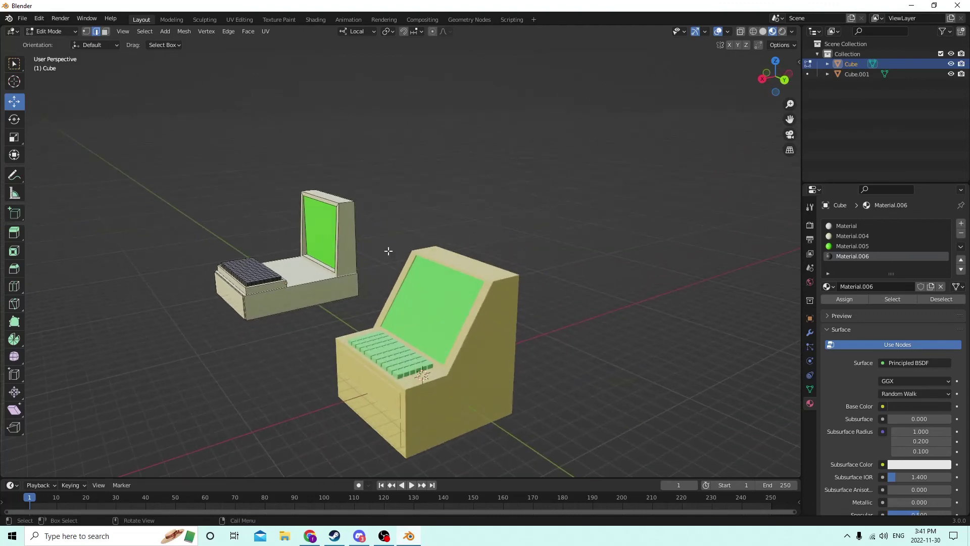
middle_drag(439, 320, 477, 330)
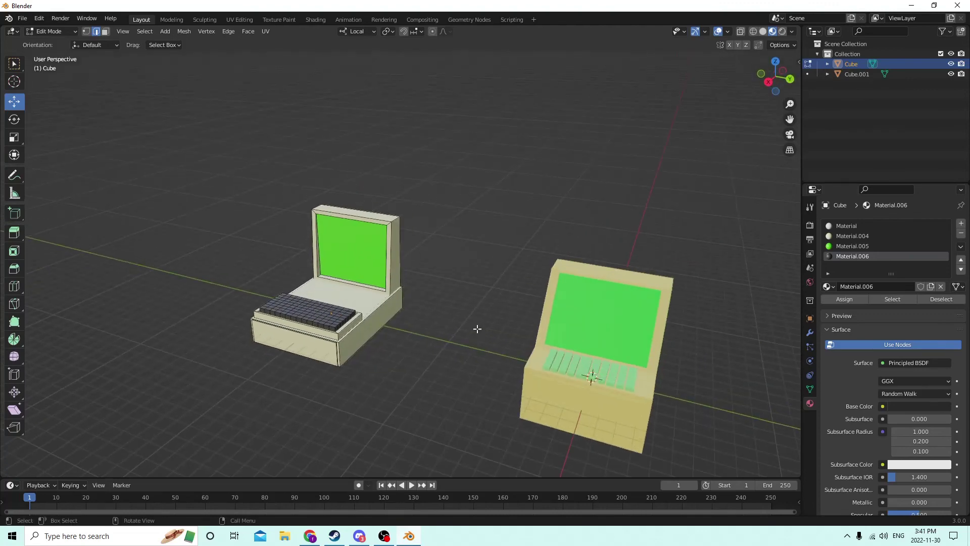
click(28, 14)
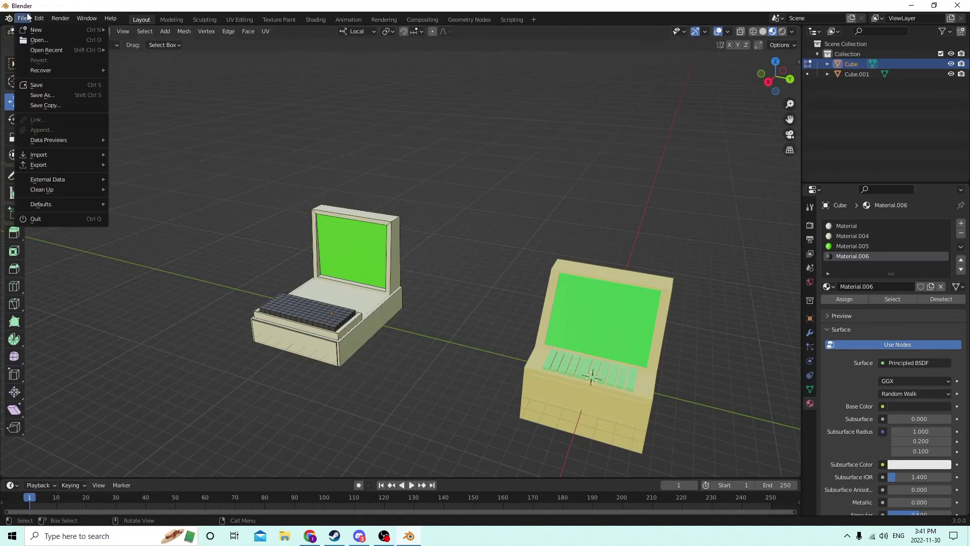